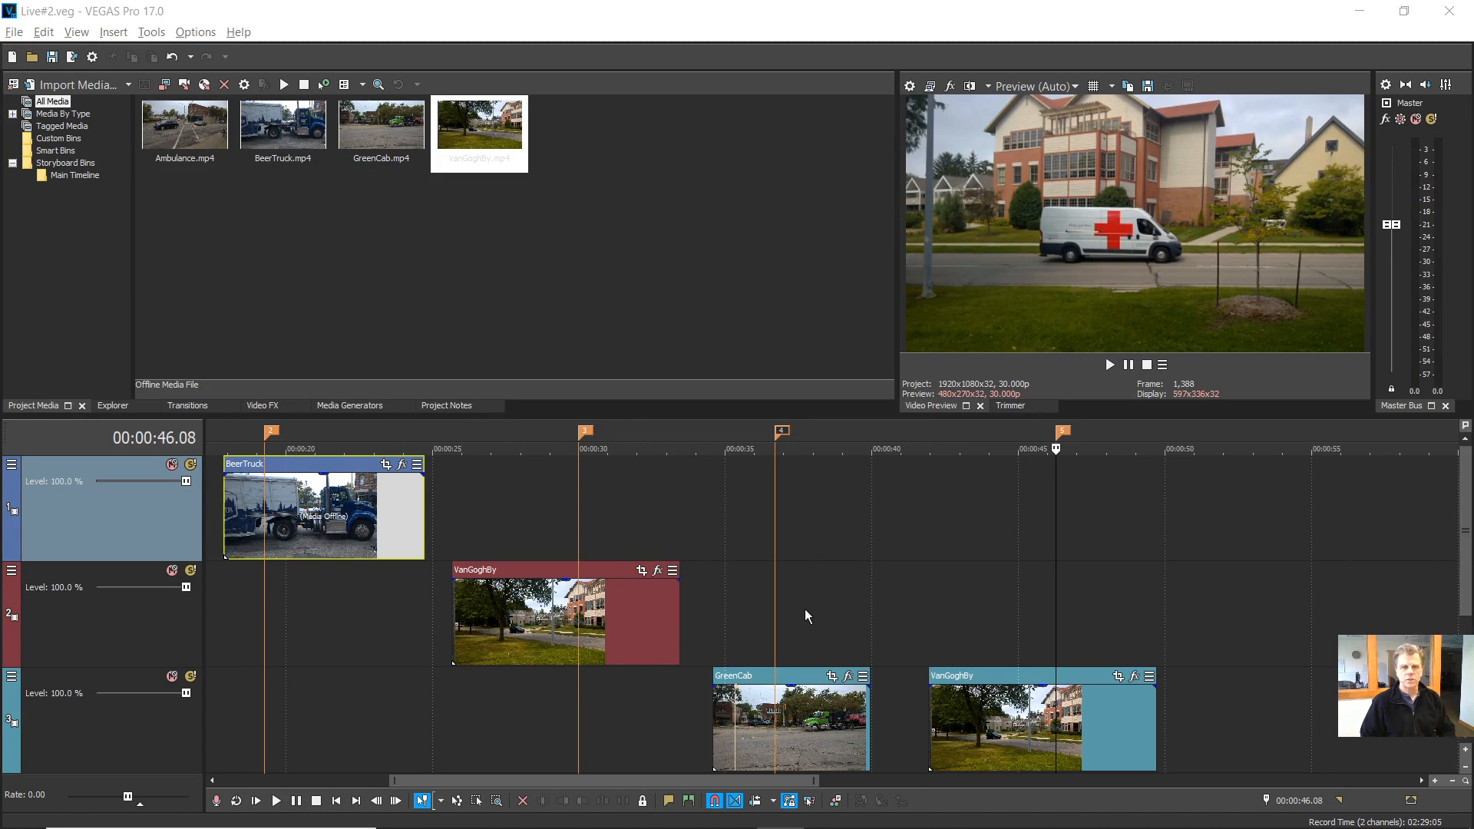
Review the timeline clips by moving the playhead to markers 1 through 5 and checking the preview at each one
mouse_move(1465, 531)
mouse_down()
mouse_move(1466, 588)
mouse_move(1466, 529)
mouse_up()
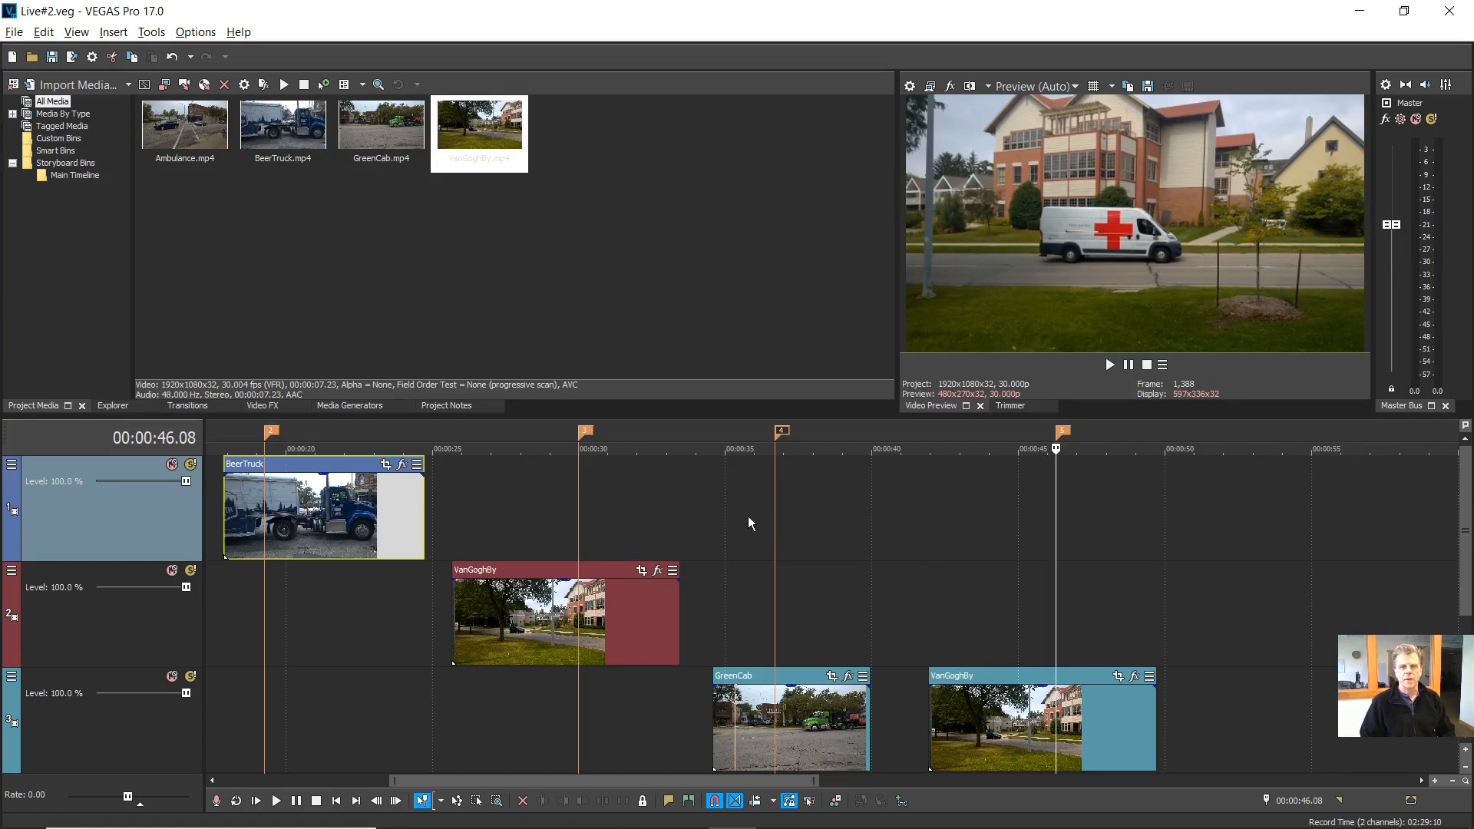
scroll(688, 527, right, 3)
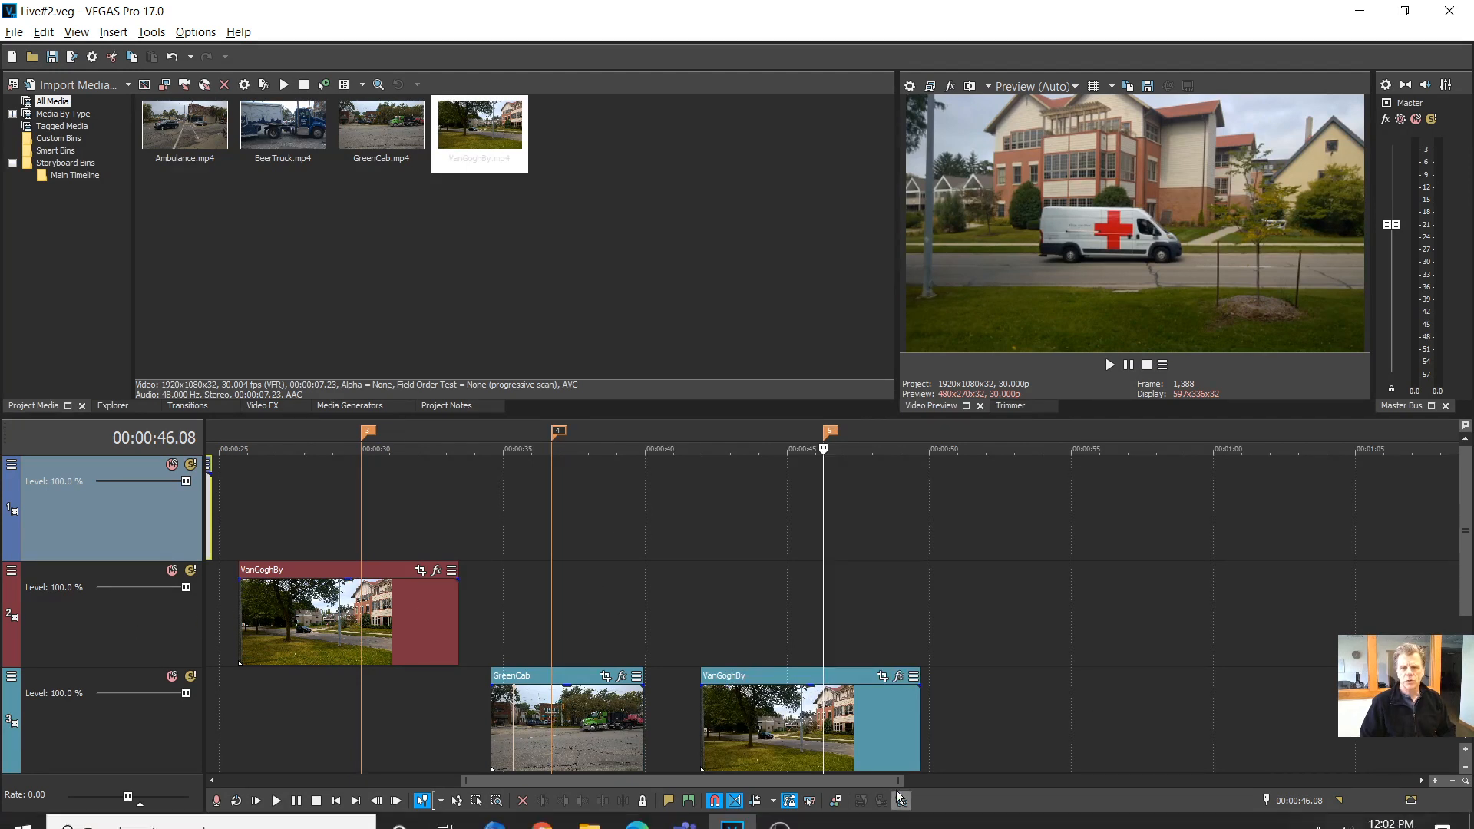
drag(836, 781, 764, 791)
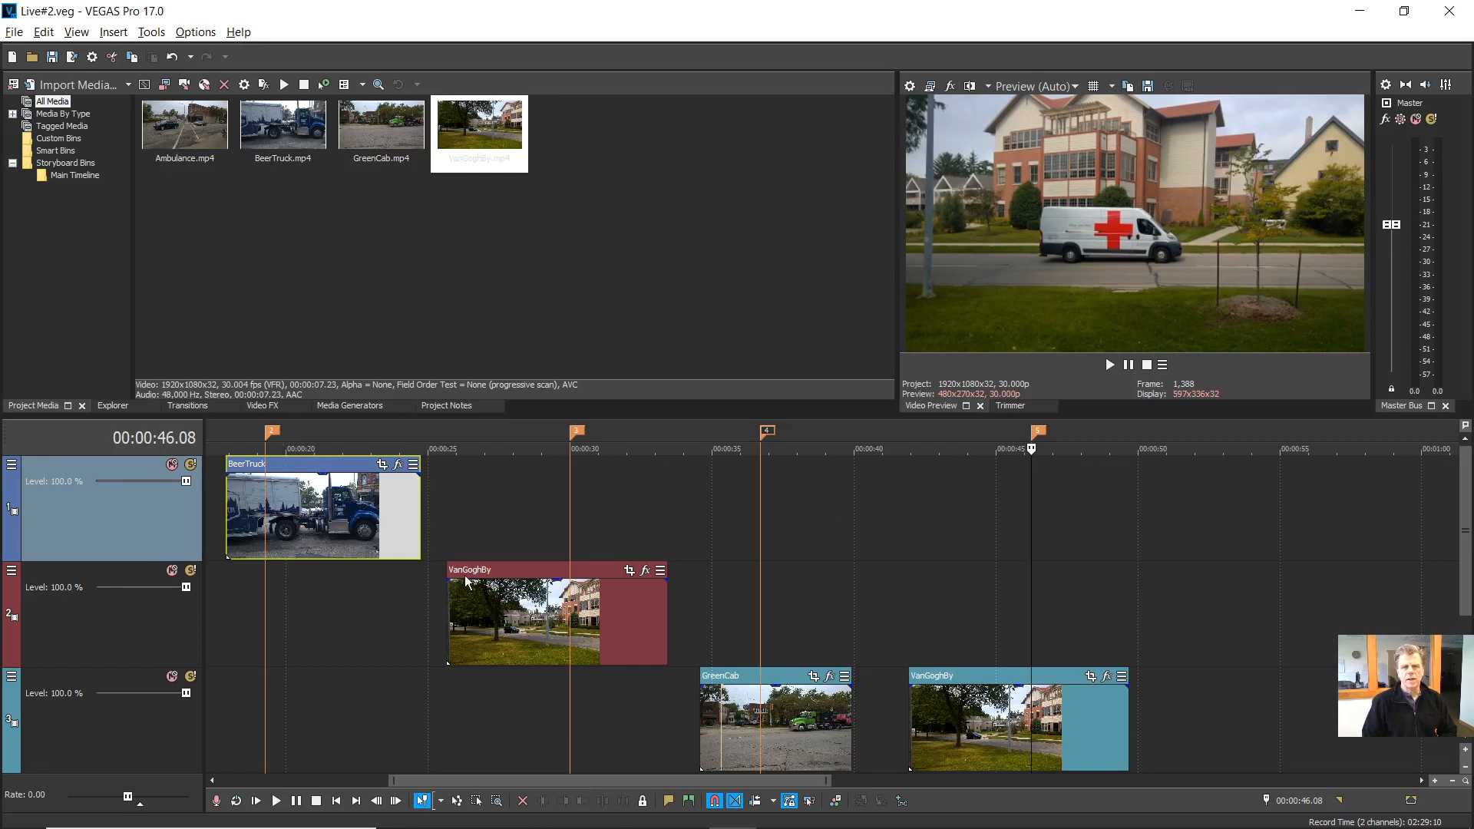
drag(397, 780, 265, 787)
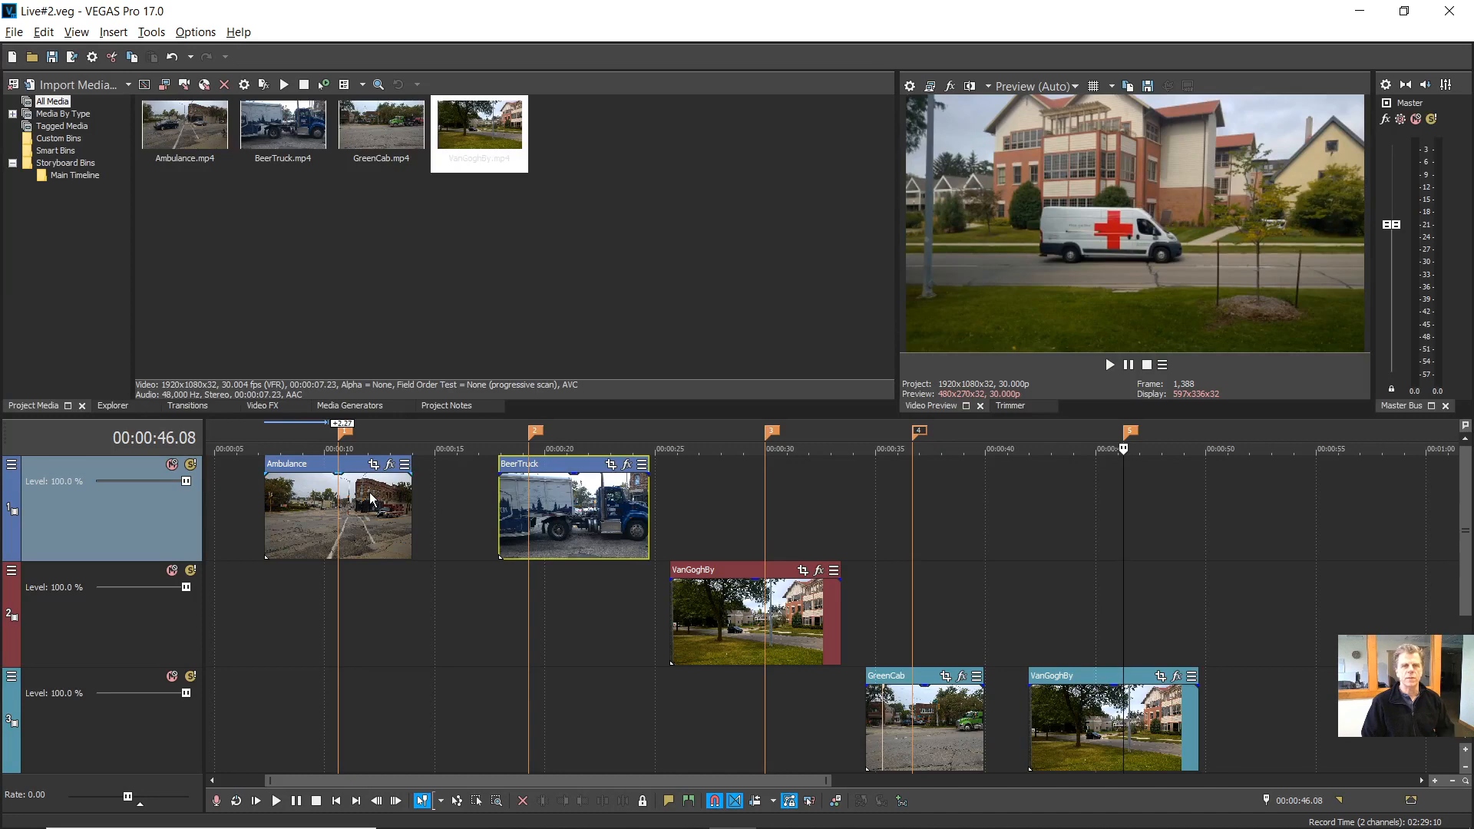
click(345, 435)
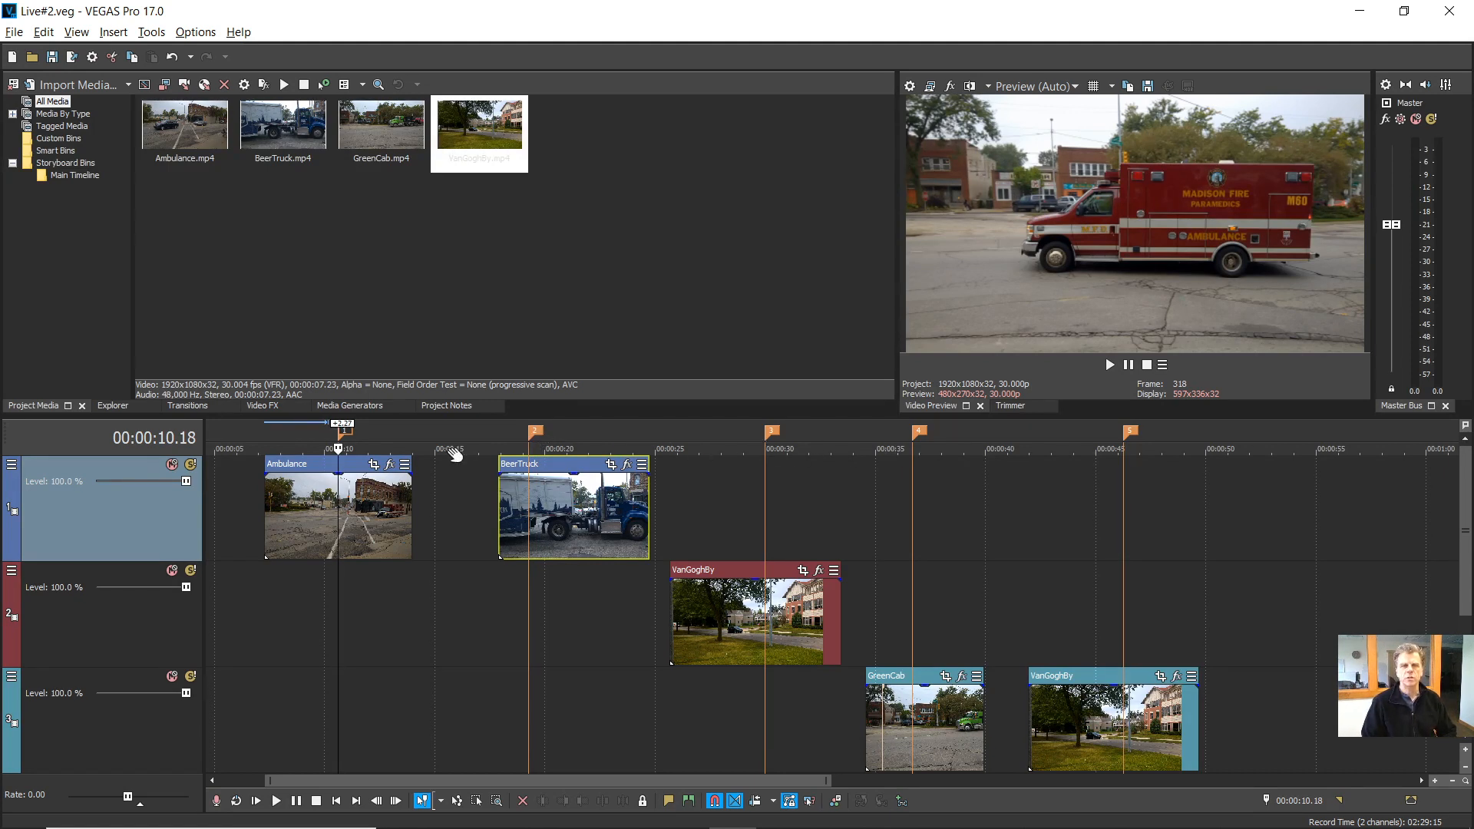
click(536, 434)
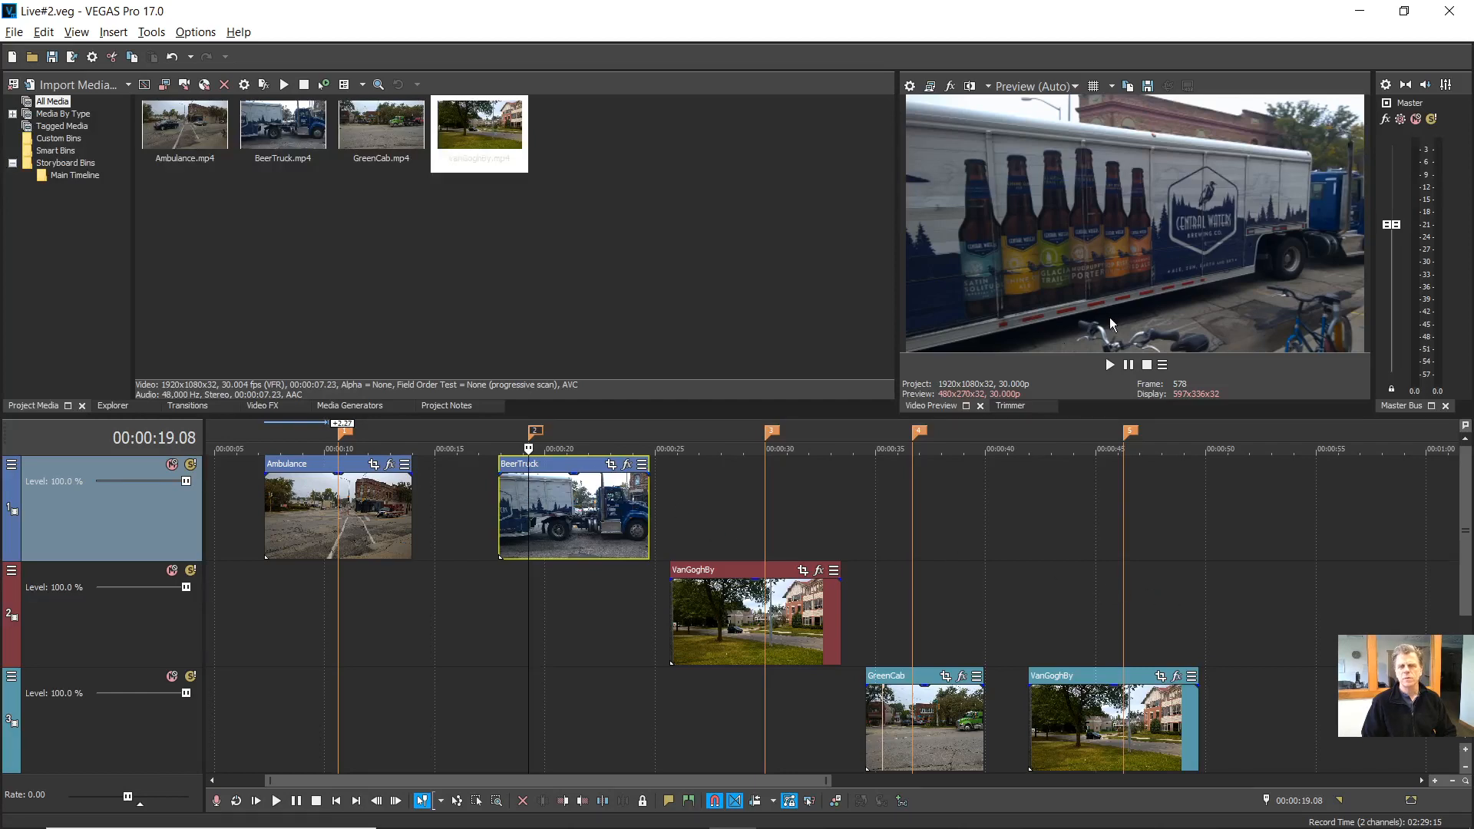
key(3)
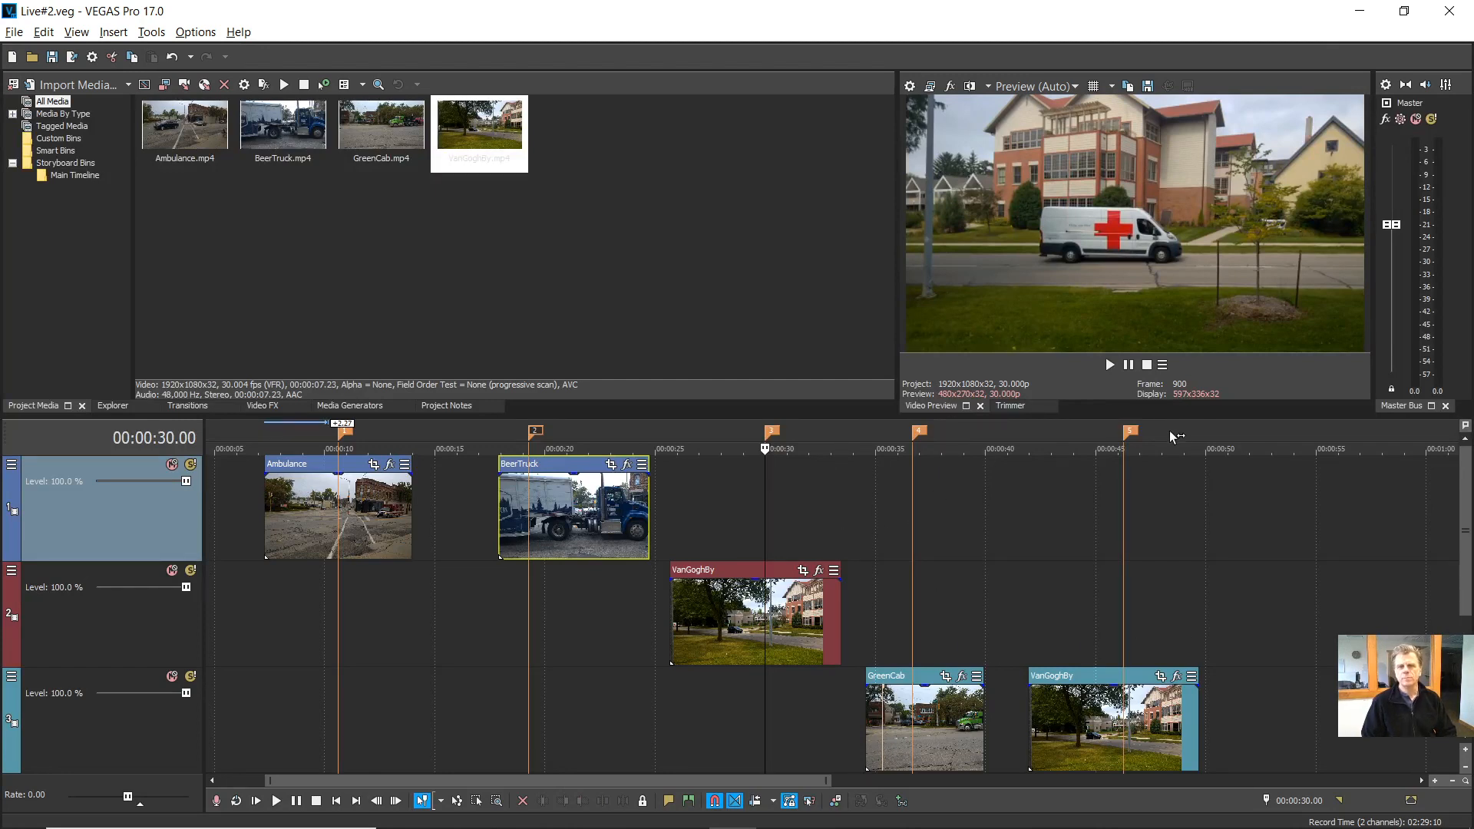
key(4)
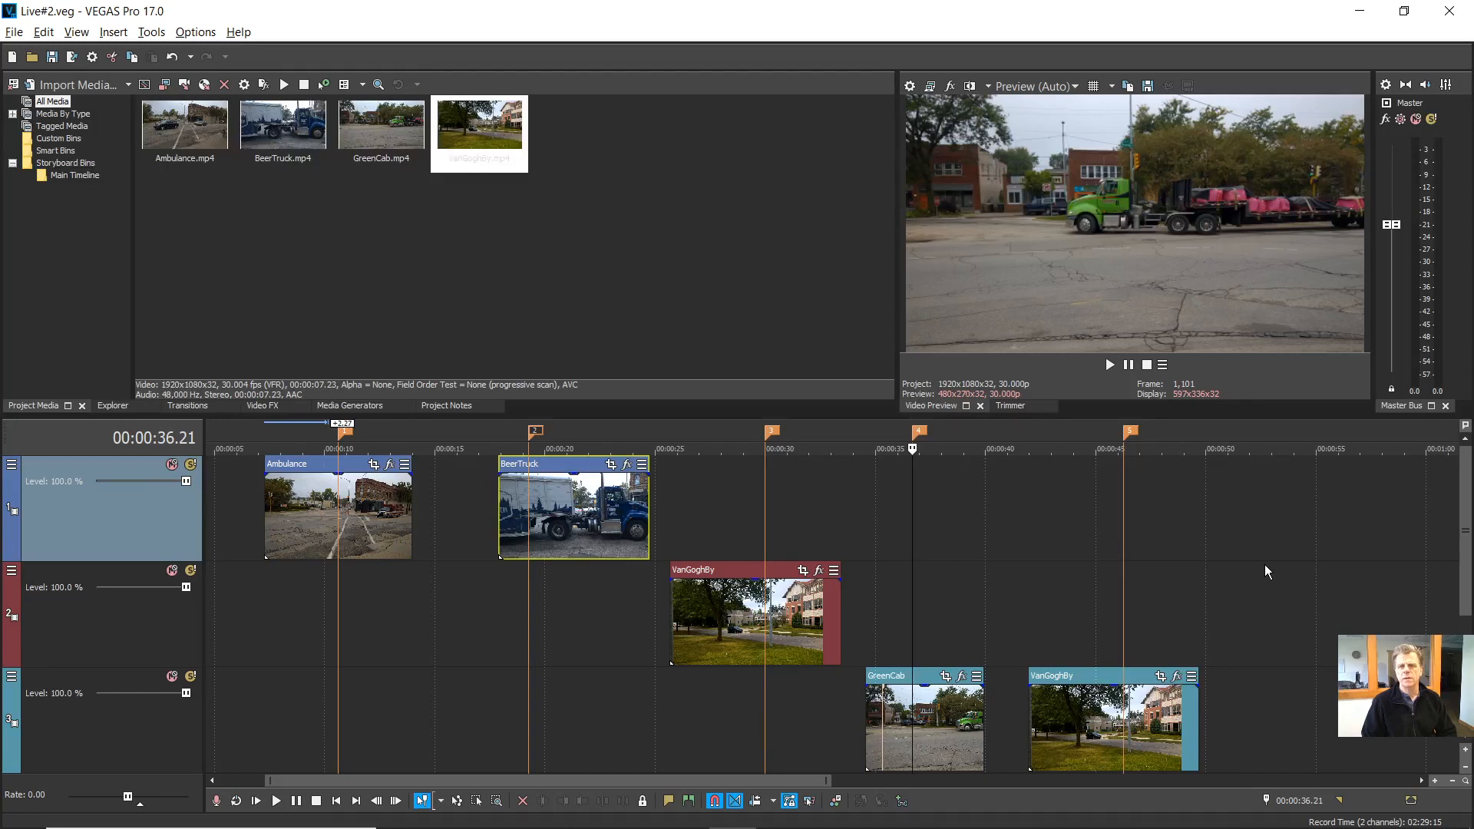
key(5)
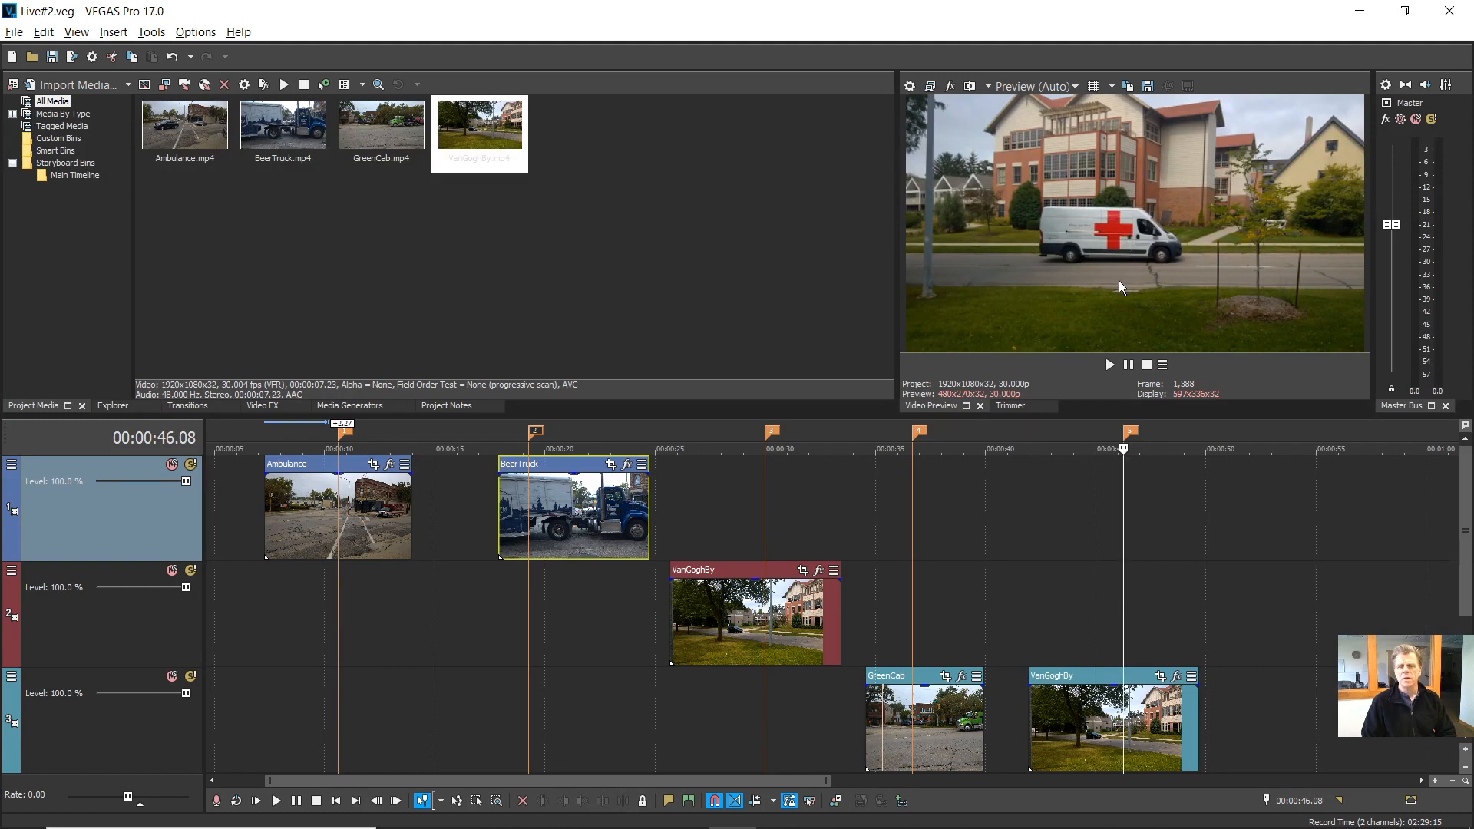
key(3)
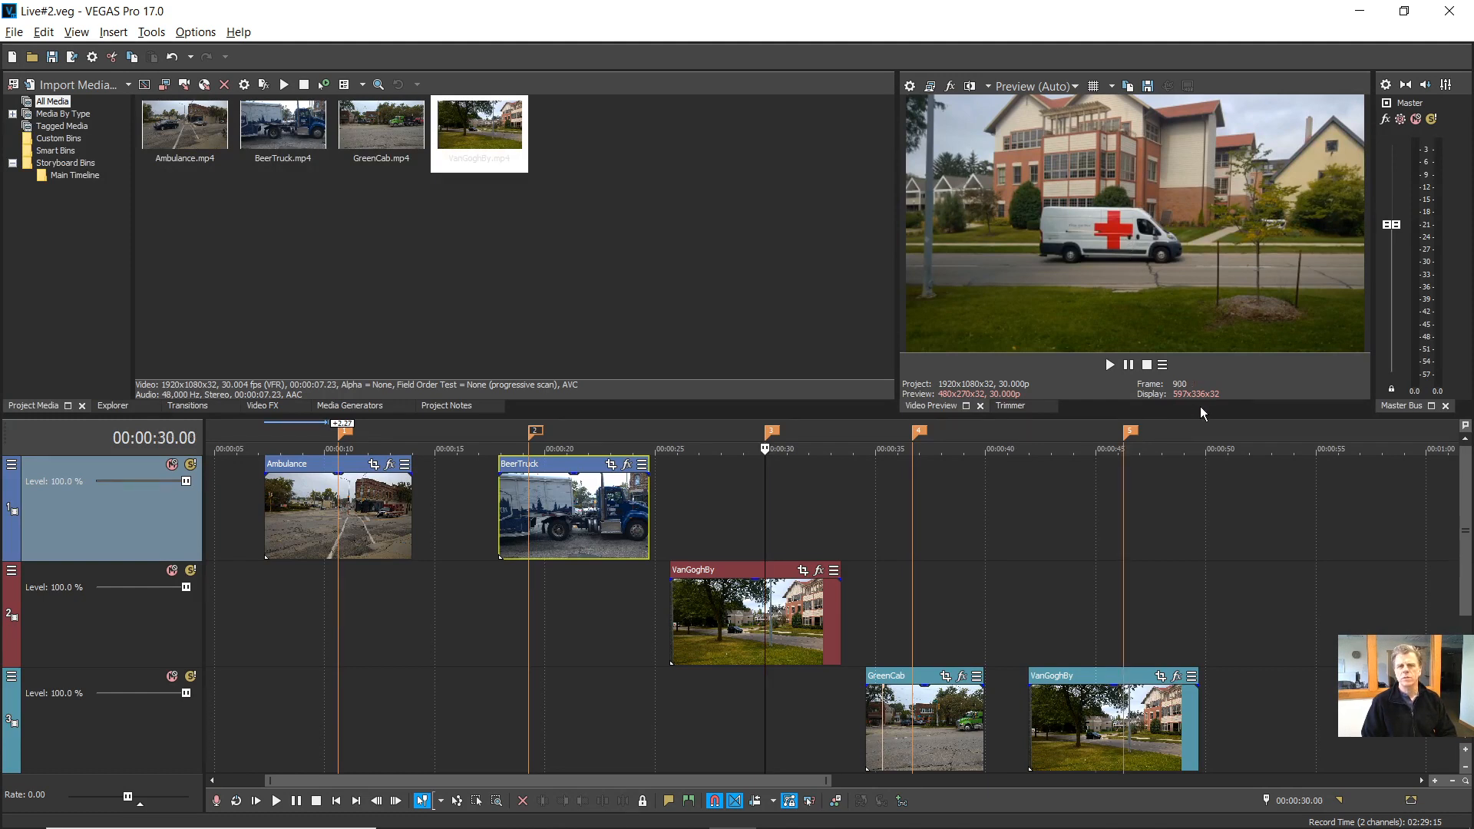
key(5)
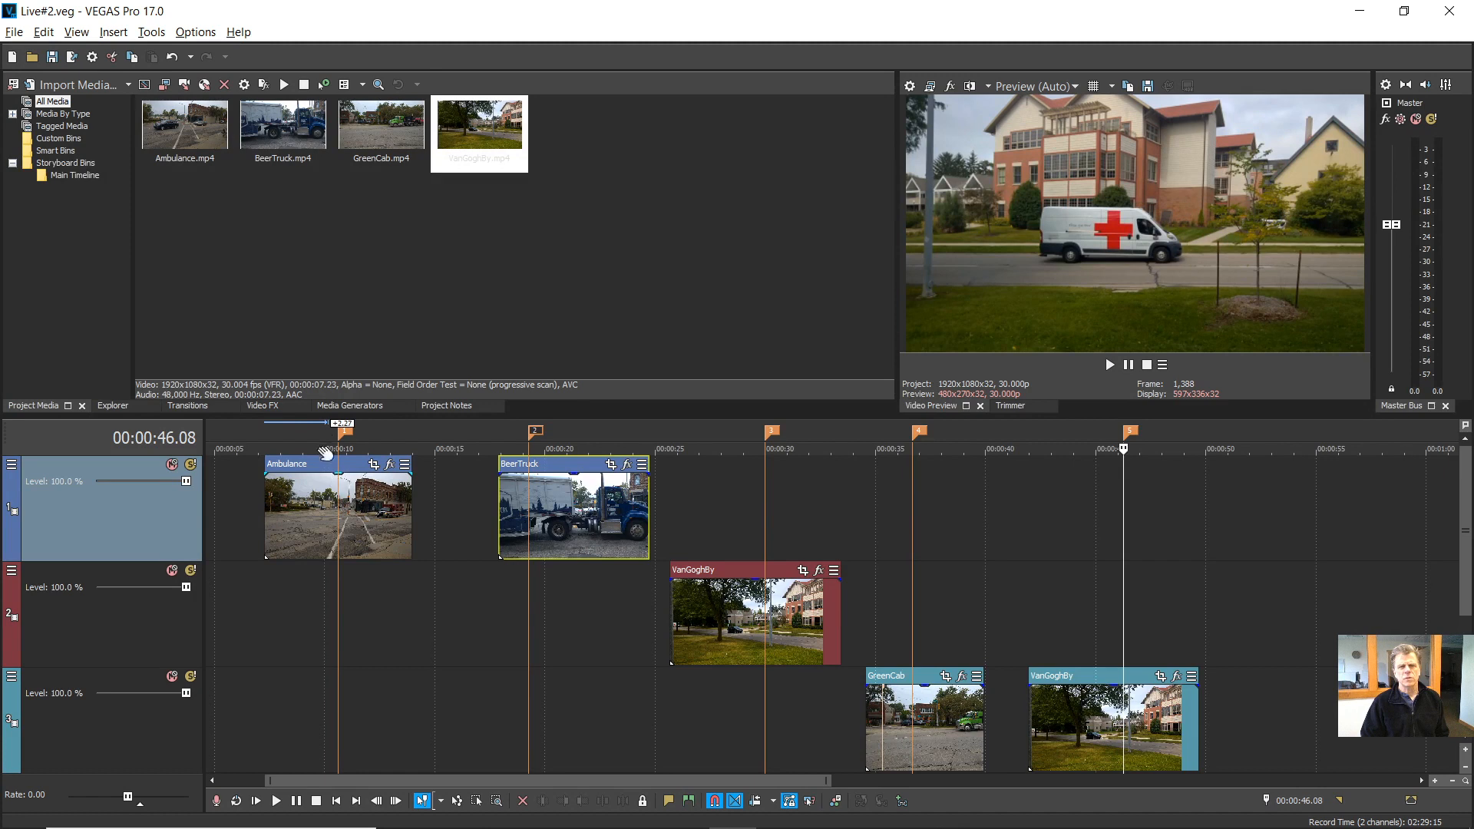
Browse the full list of Video FX plug-ins and show the Brightness and Contrast presets
click(261, 407)
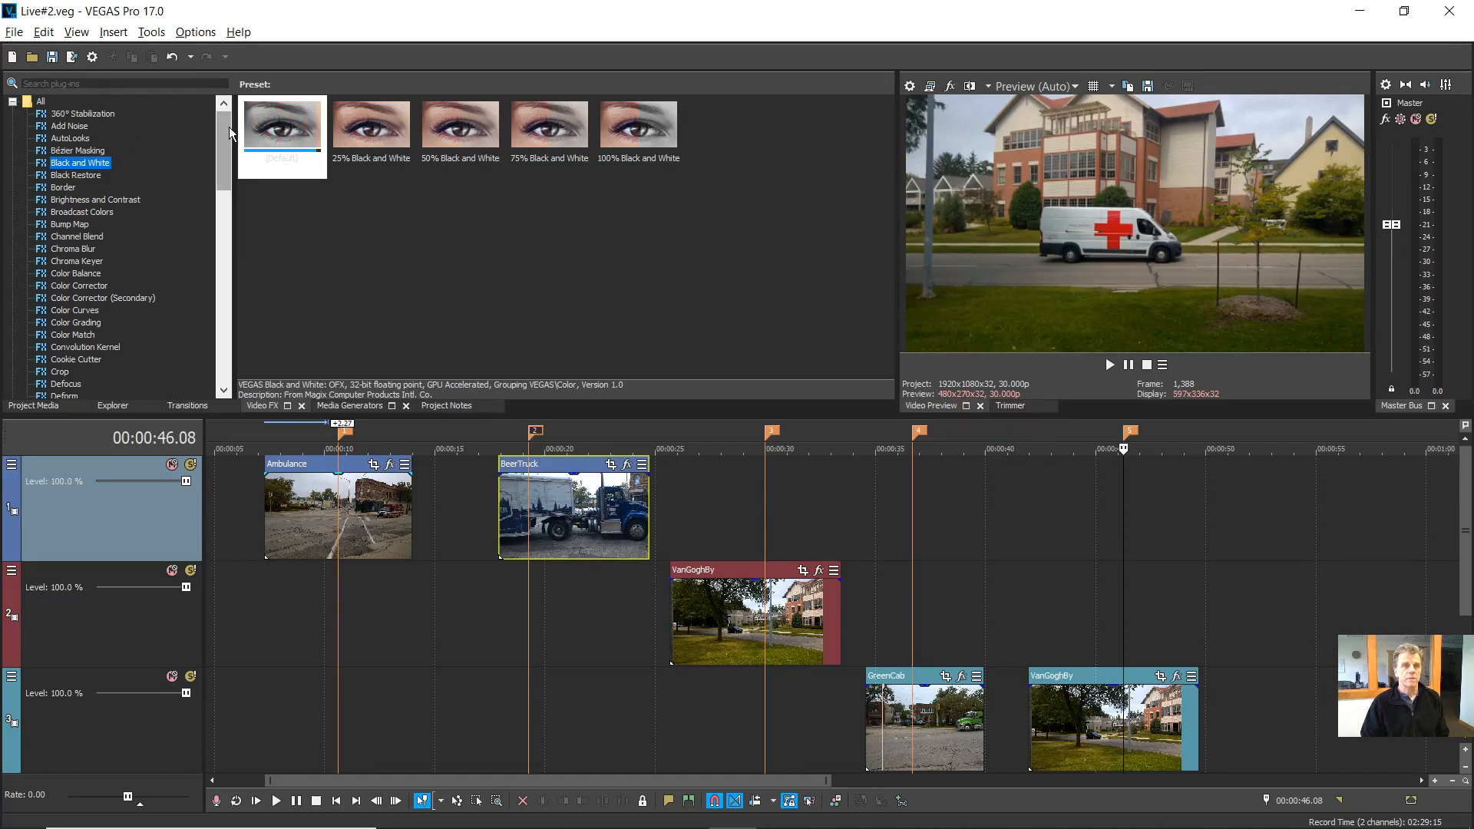
mouse_move(228, 127)
mouse_down()
mouse_move(228, 197)
mouse_move(228, 120)
mouse_up()
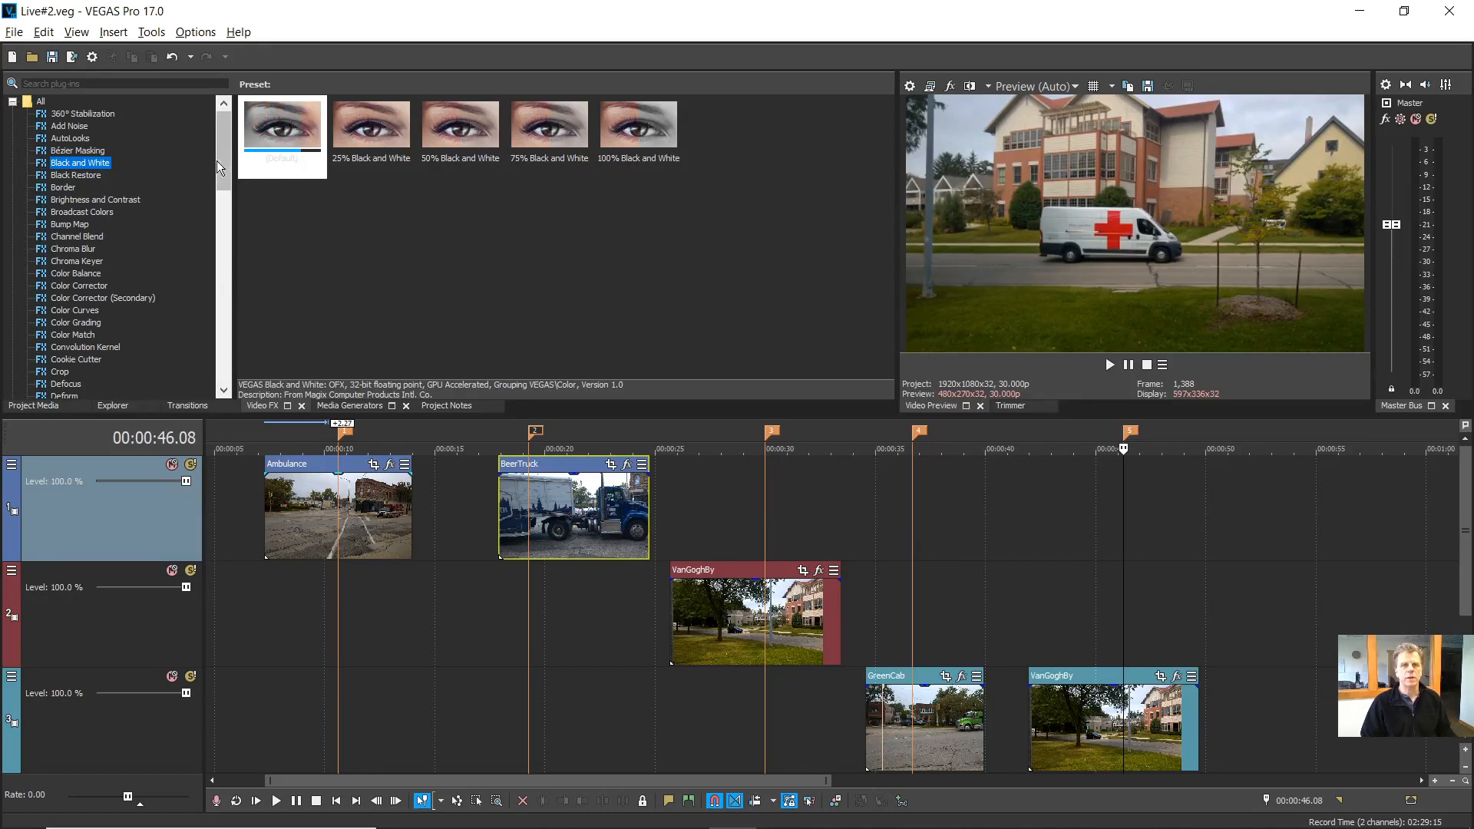
drag(223, 152, 199, 367)
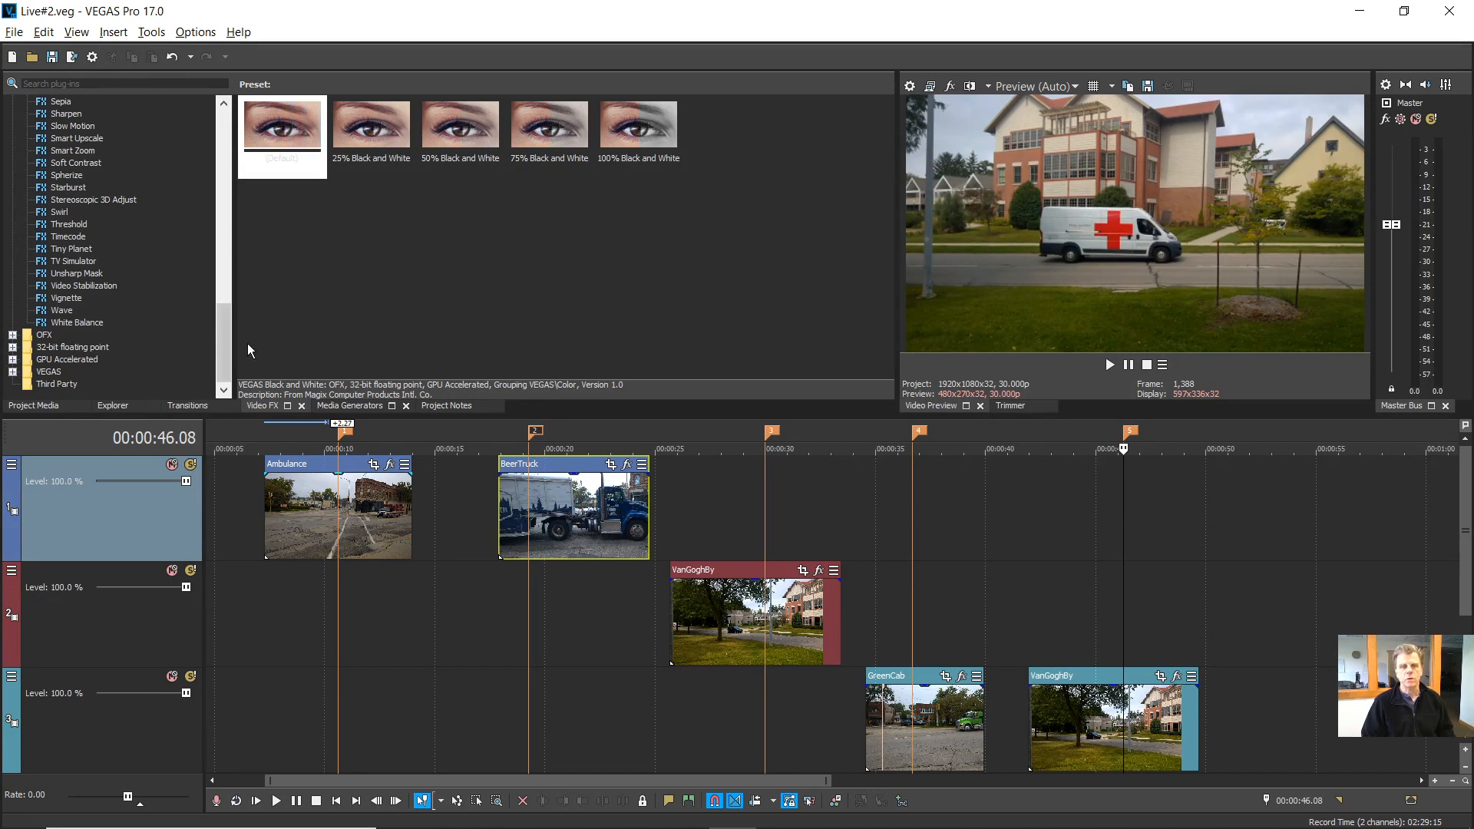
drag(223, 352, 224, 140)
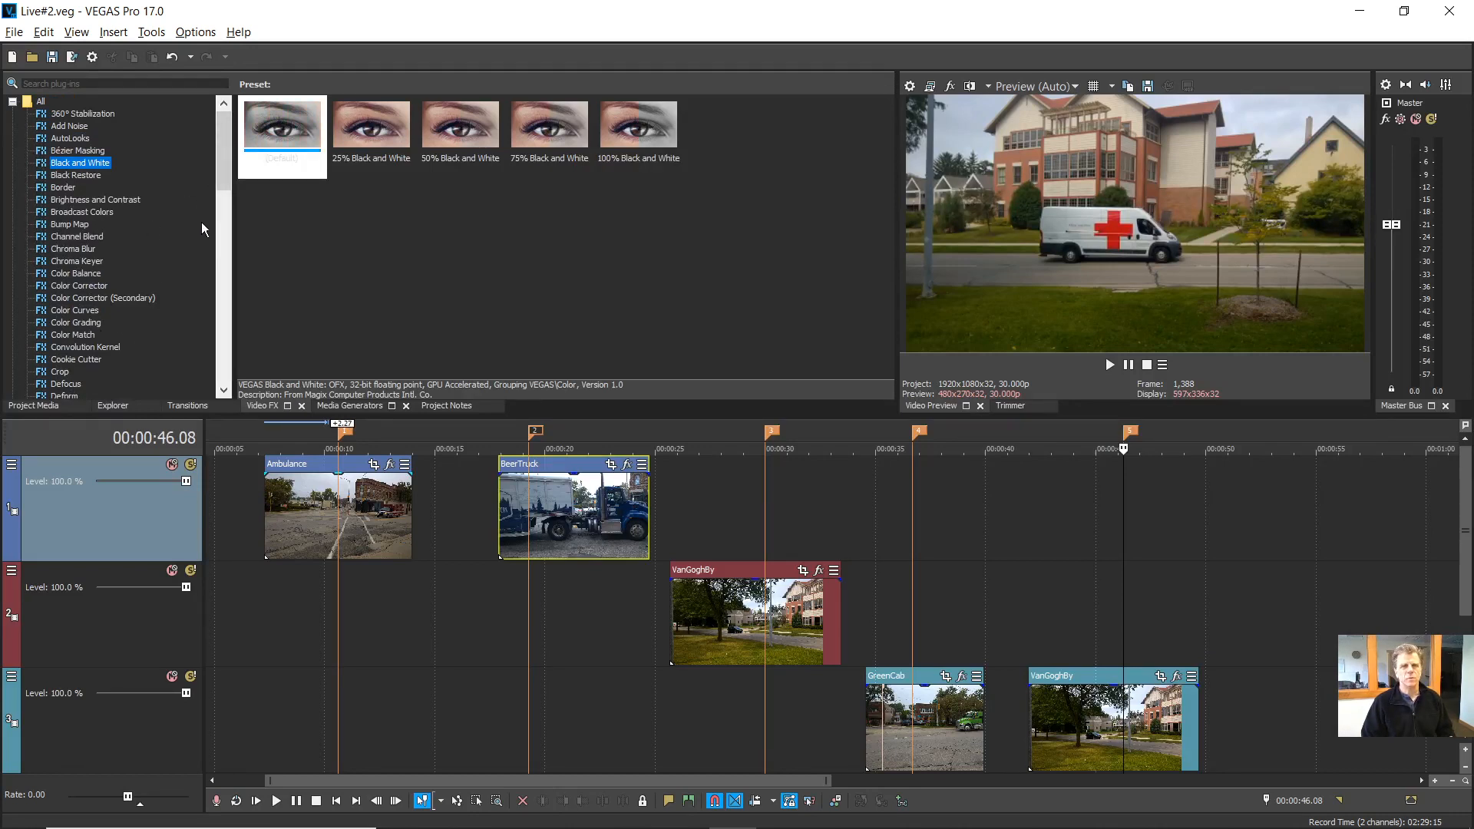
click(61, 201)
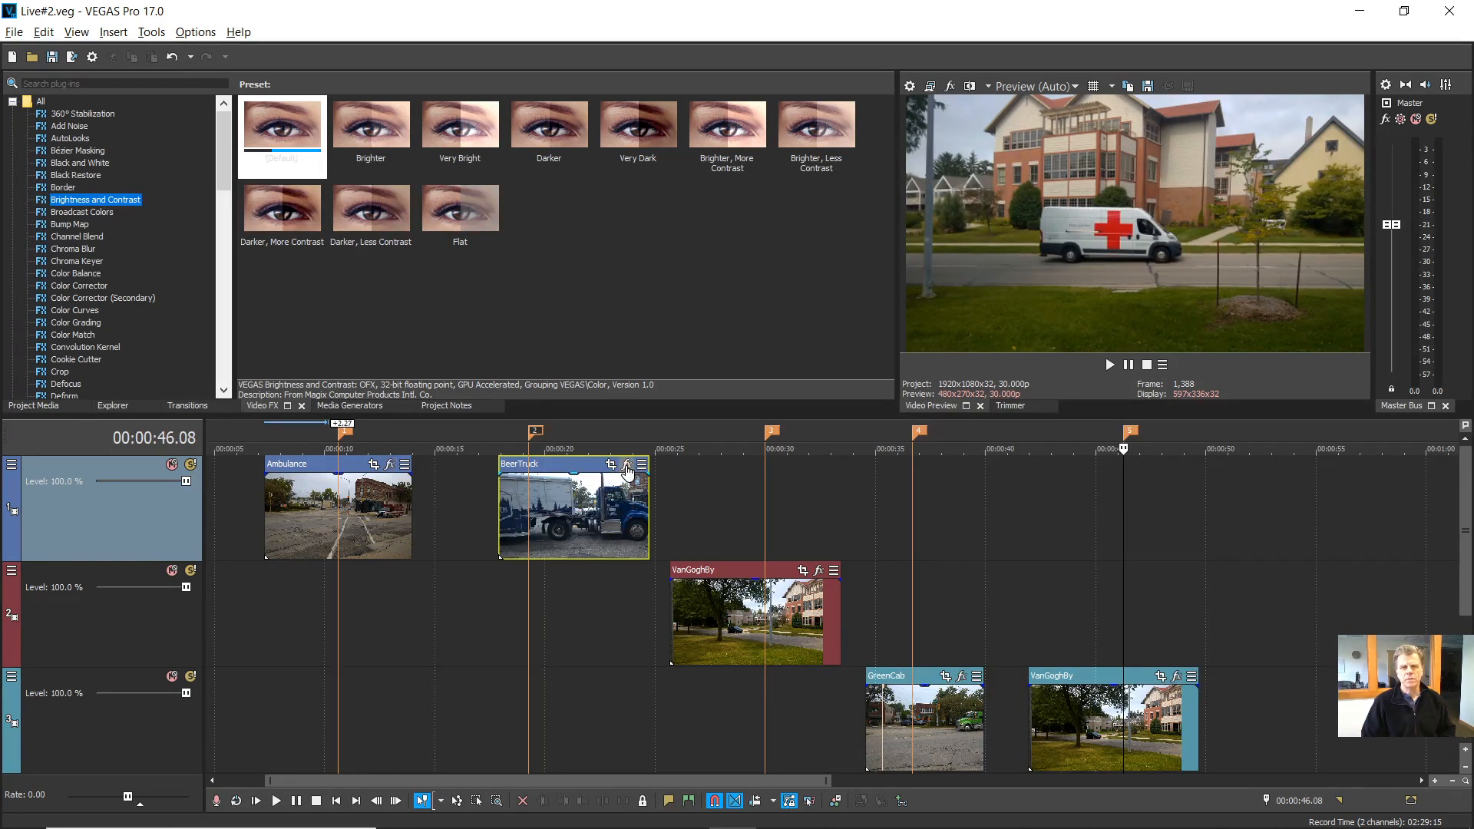
Examine the plug-ins available as event effects for the Ambulance clip without adding any
click(389, 465)
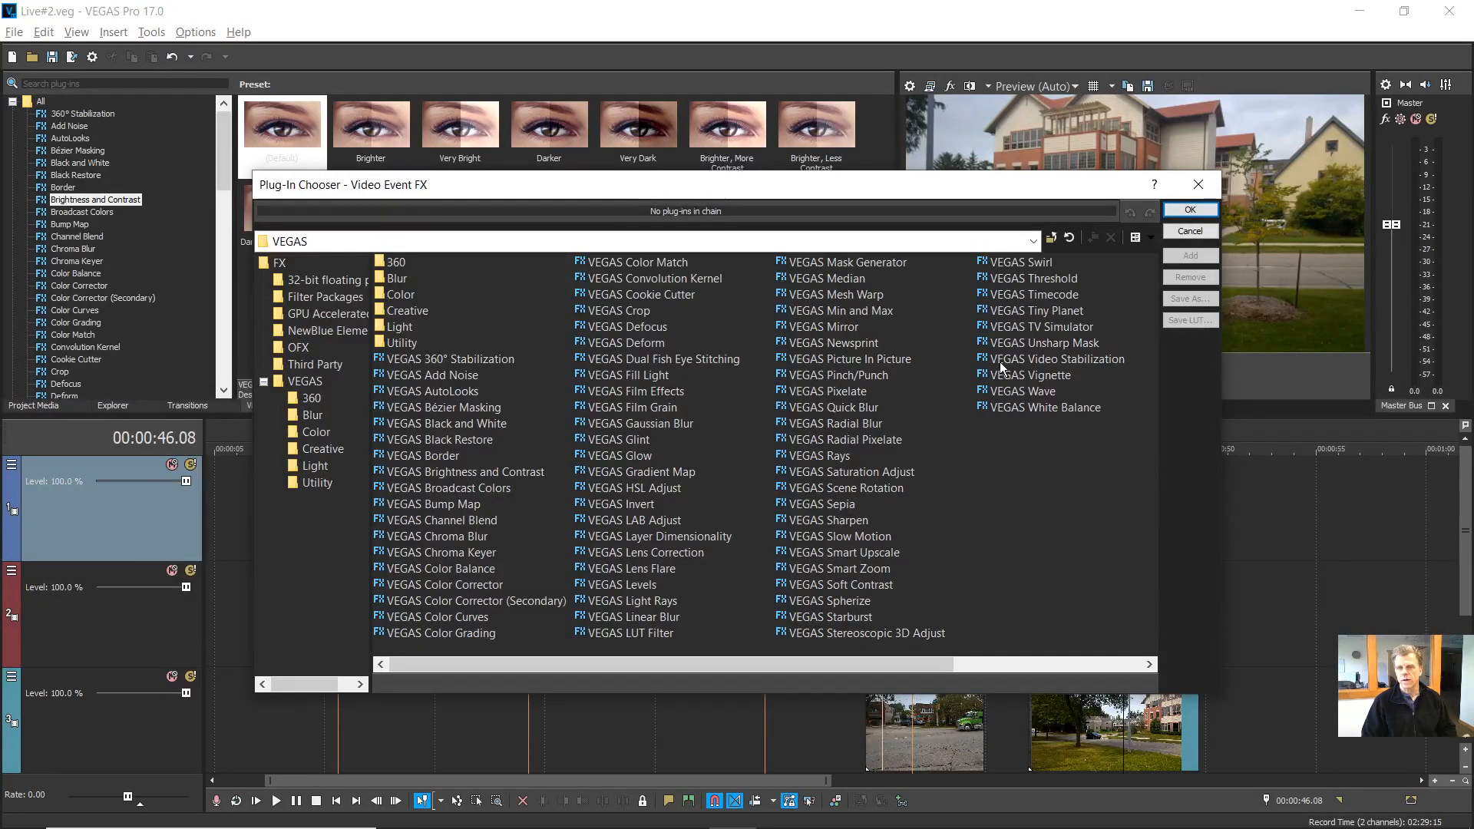
click(1190, 231)
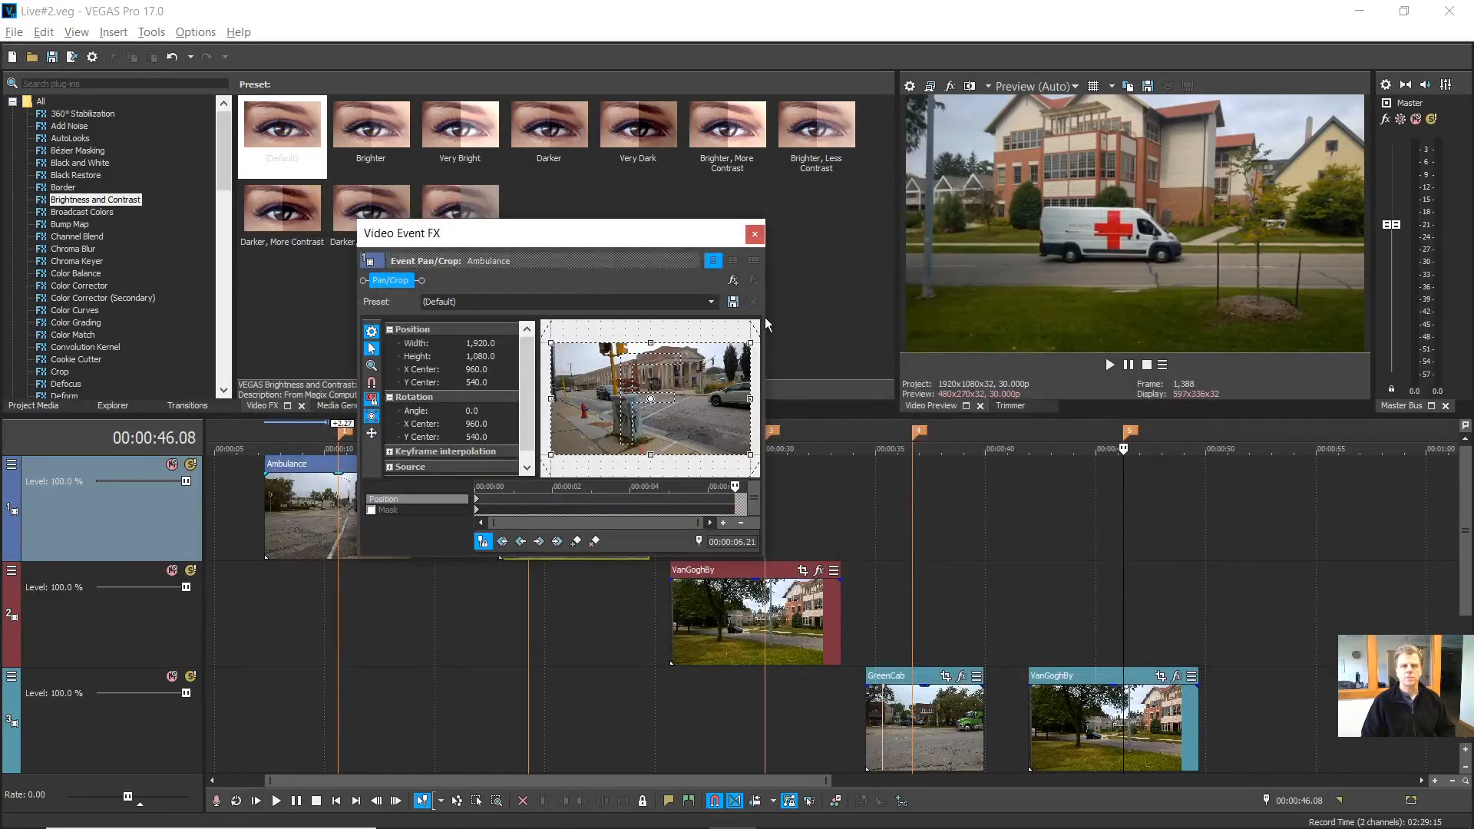
click(755, 233)
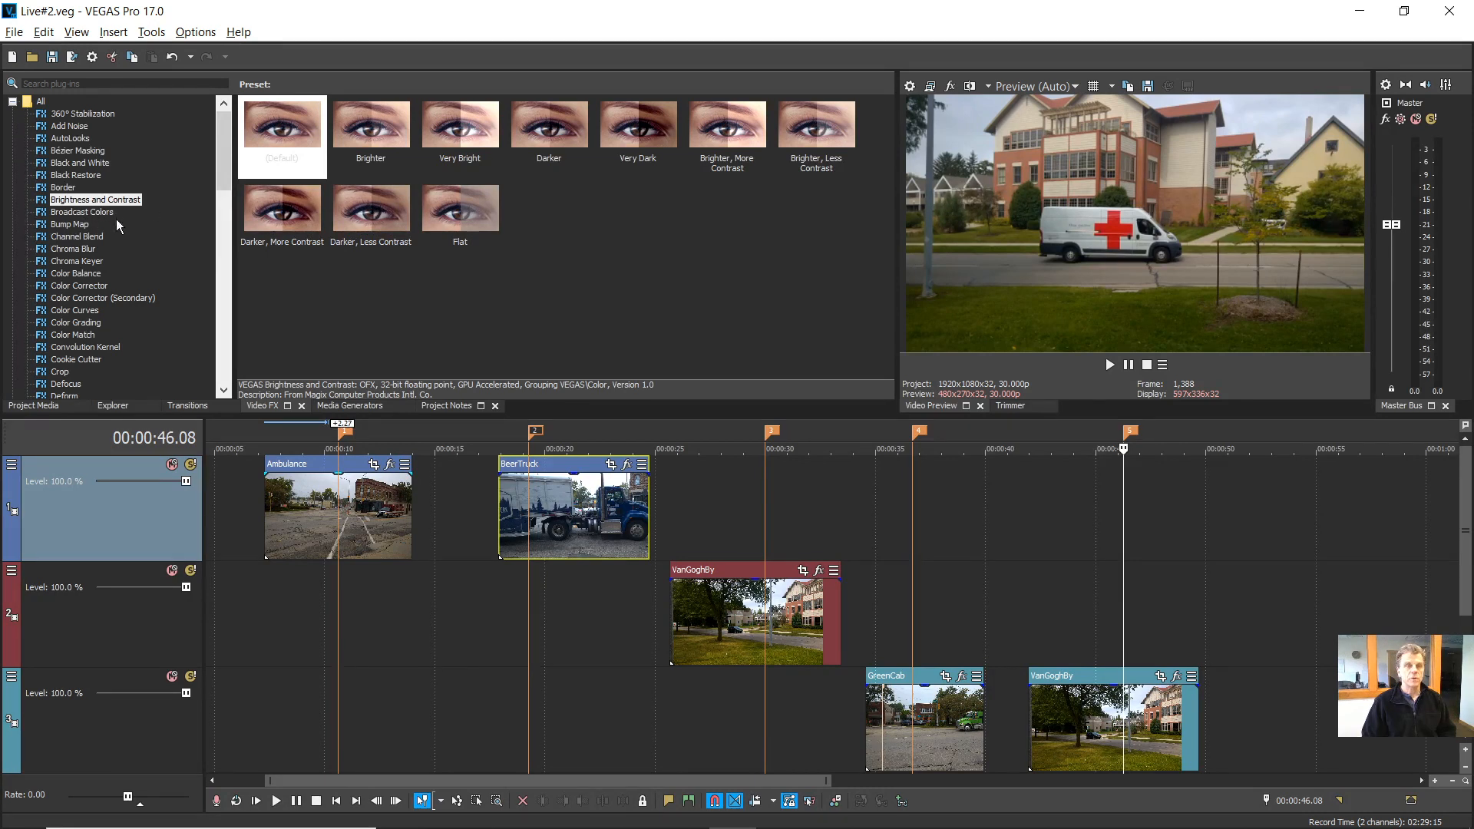
Apply the Bump Map effect with the Spotlight Up (flat) preset to the Ambulance clip and preview it near marker 1
click(63, 229)
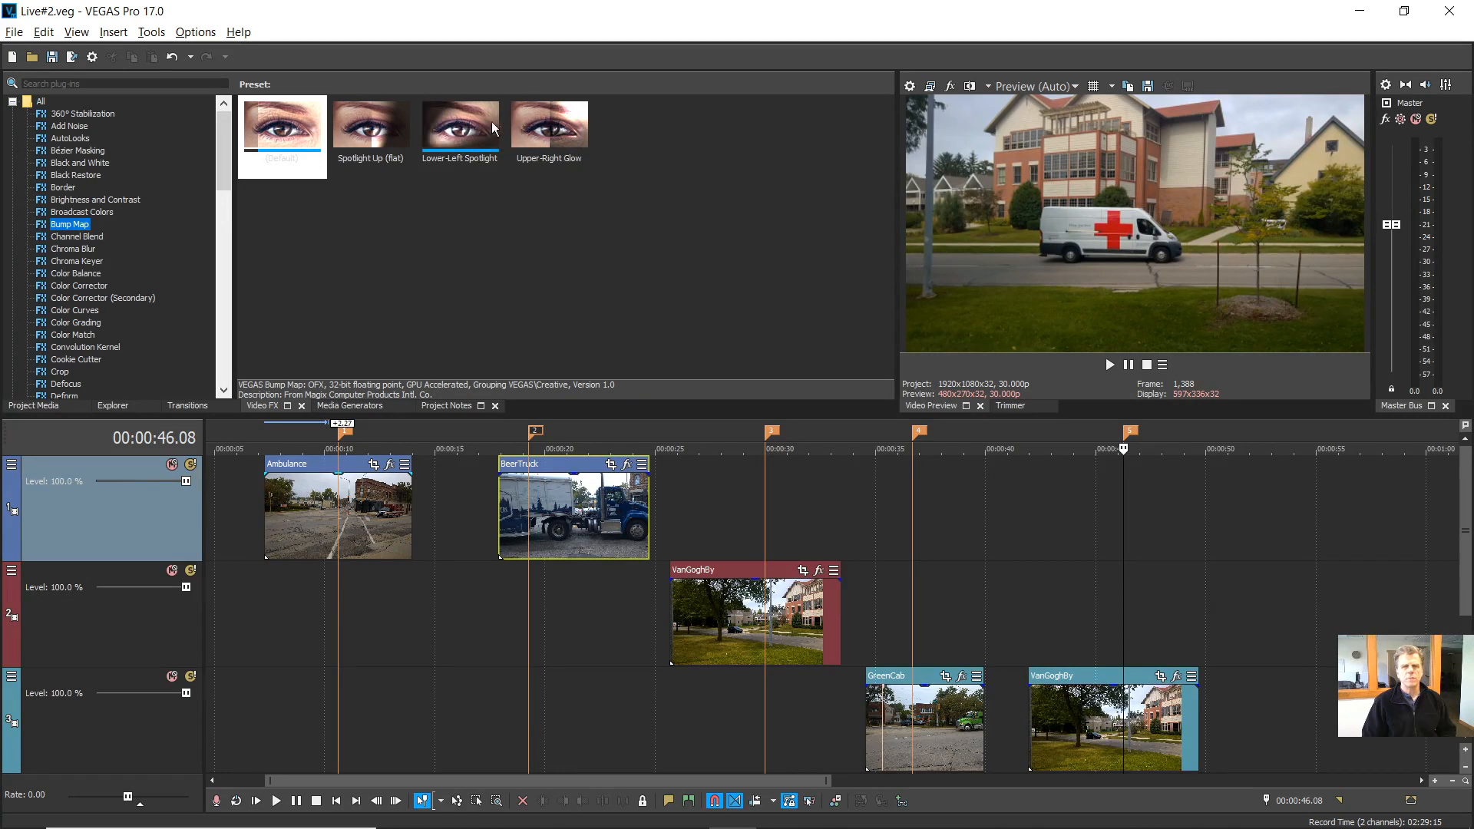
click(370, 123)
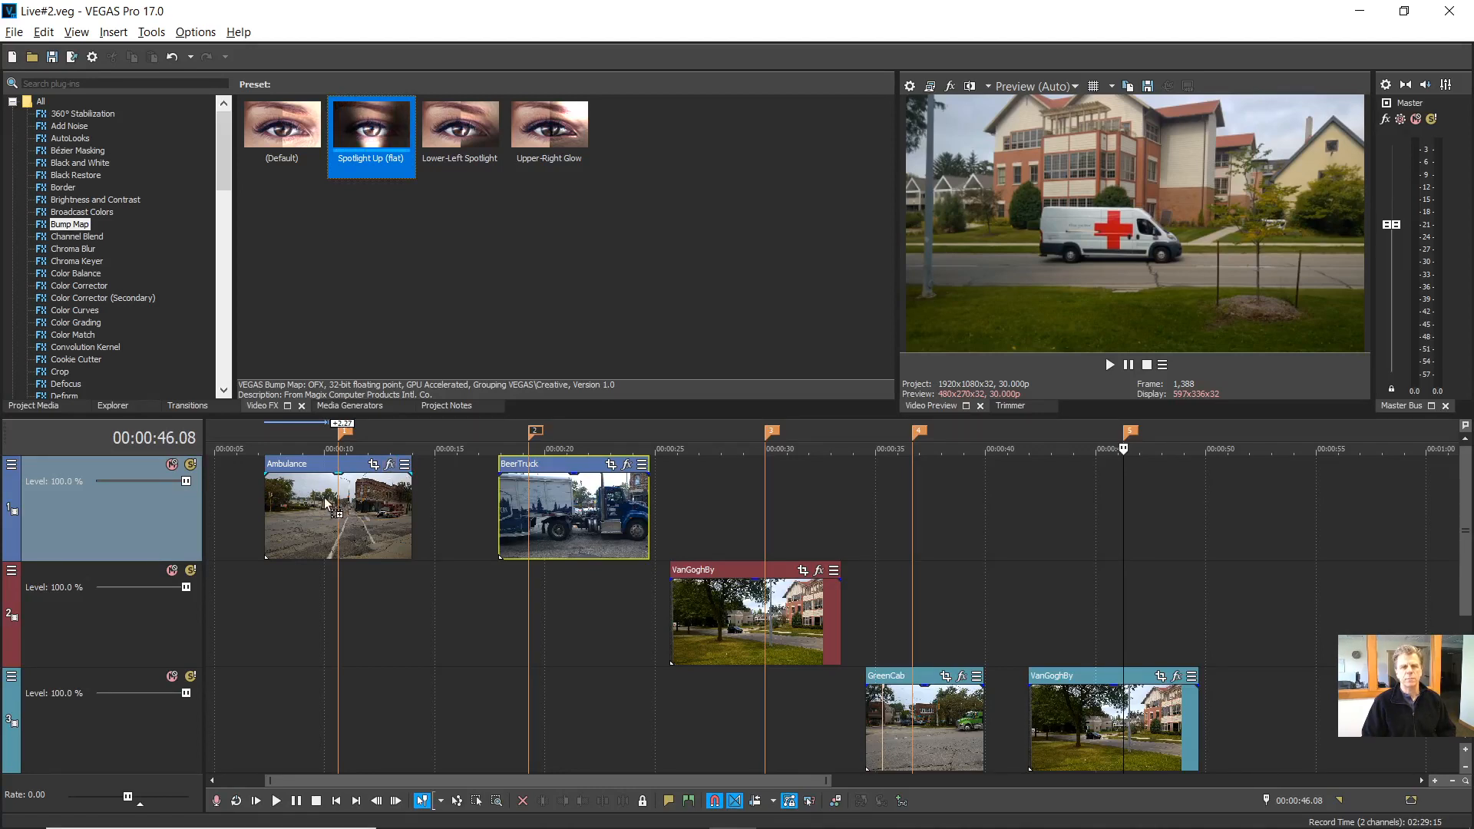
drag(365, 500, 366, 502)
drag(561, 244, 665, 206)
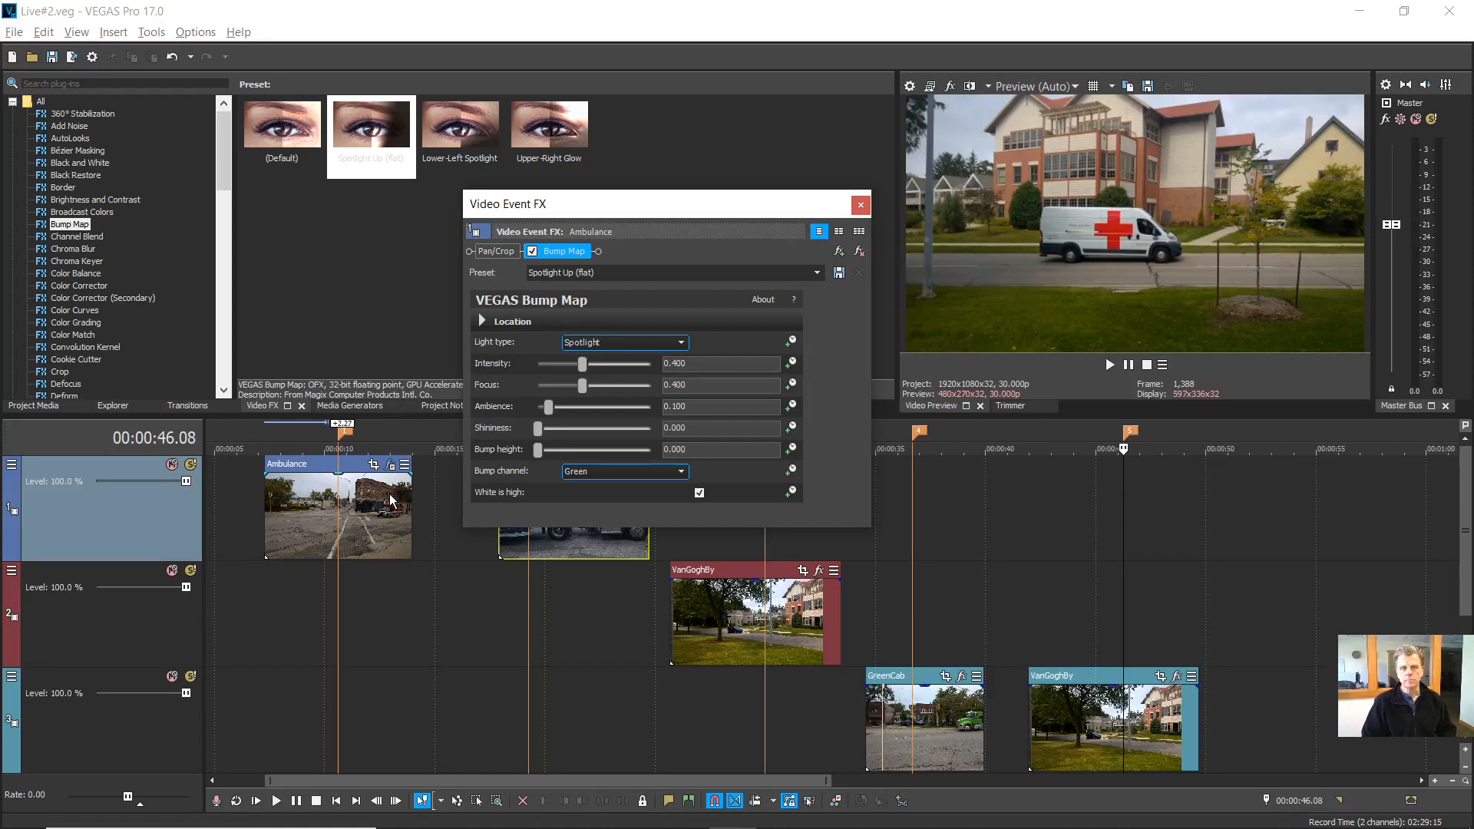
drag(649, 210, 603, 250)
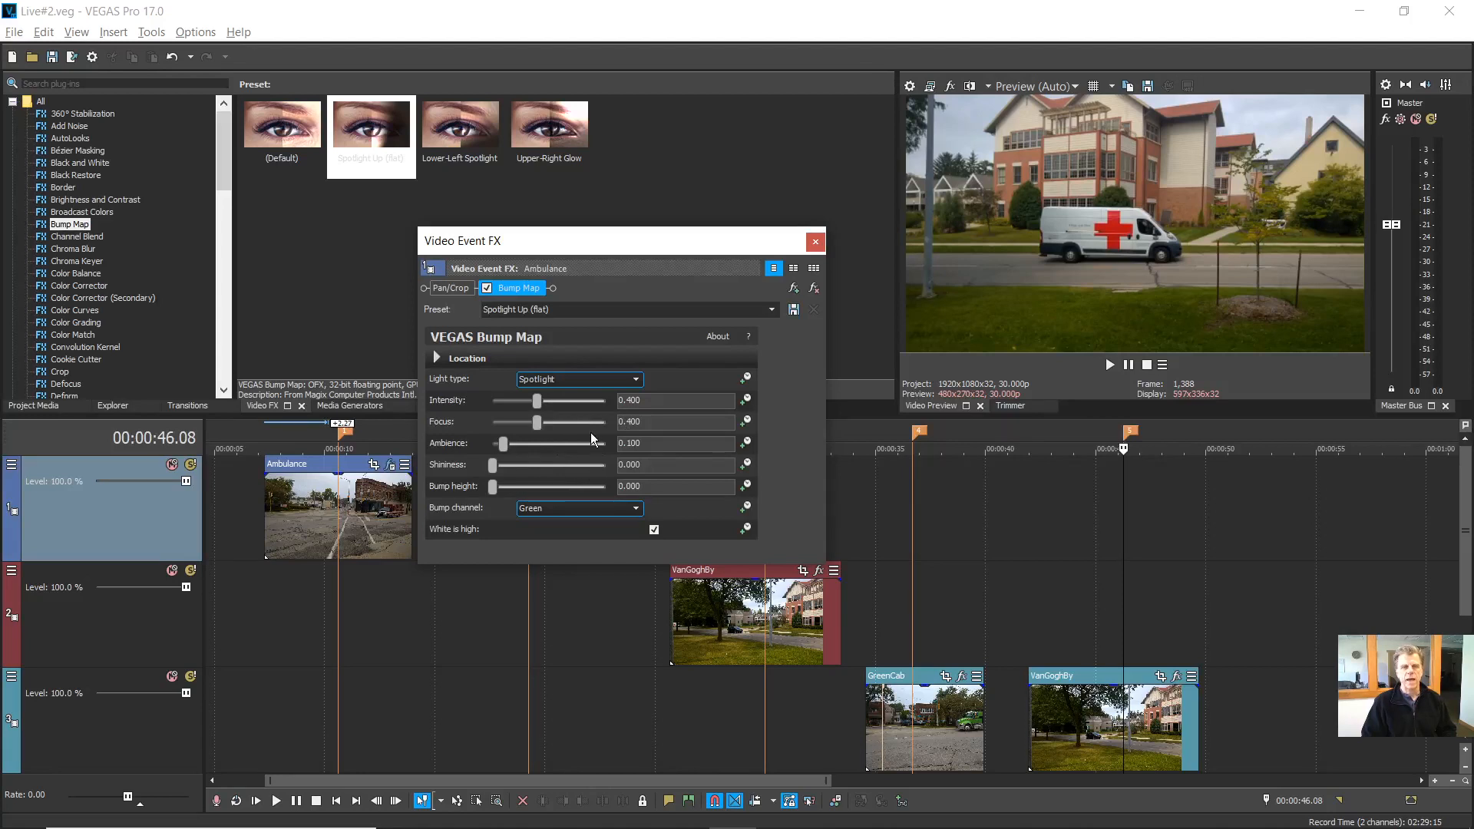
click(347, 437)
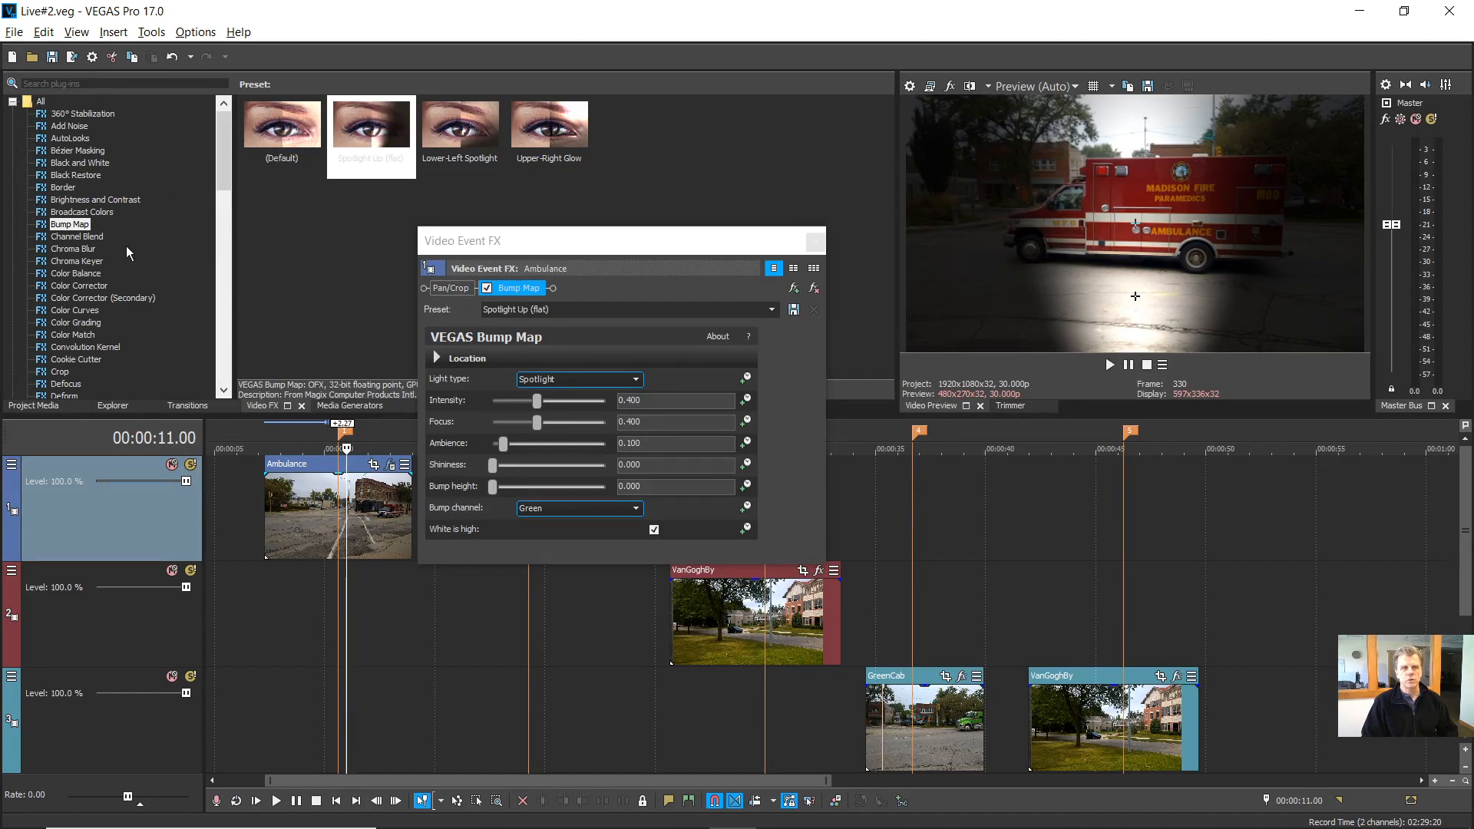
Set the Ambulance clip's Bump Map intensity to 0.524, focus to 0.619, ambience to 0.293, shininess to 0.231 and bump height to 1.000
click(795, 289)
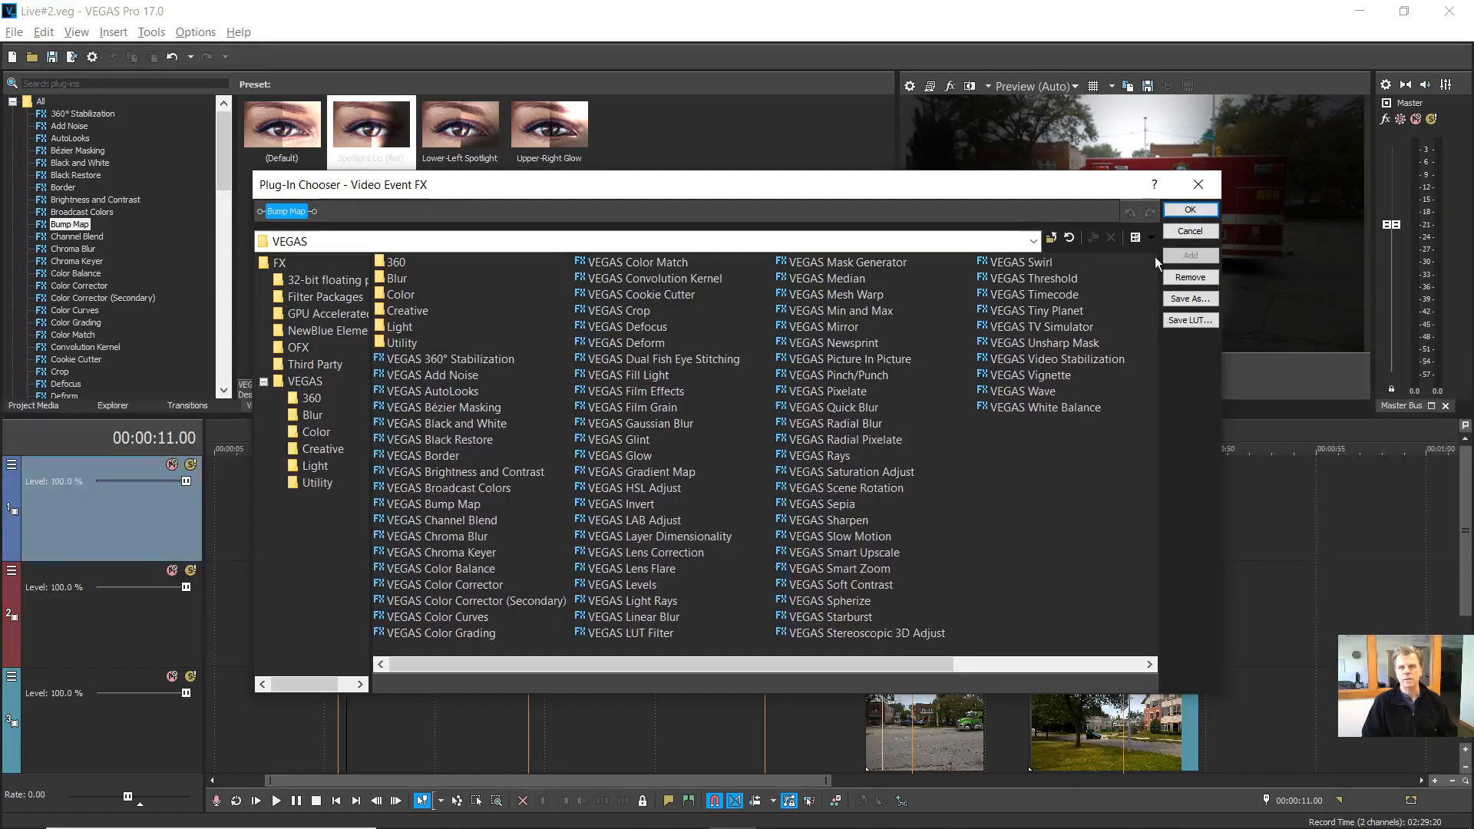
click(1191, 230)
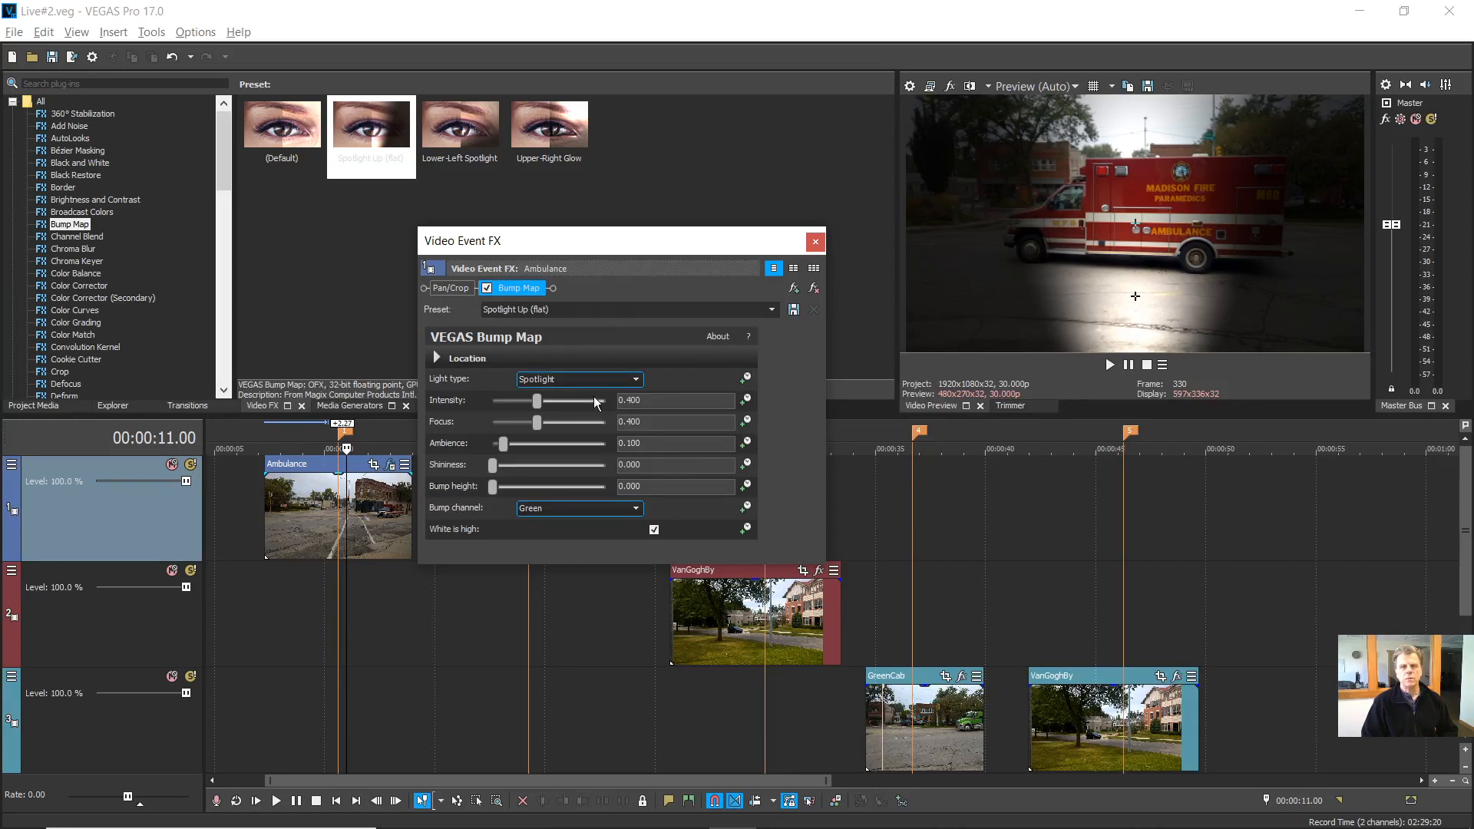
drag(539, 422, 610, 492)
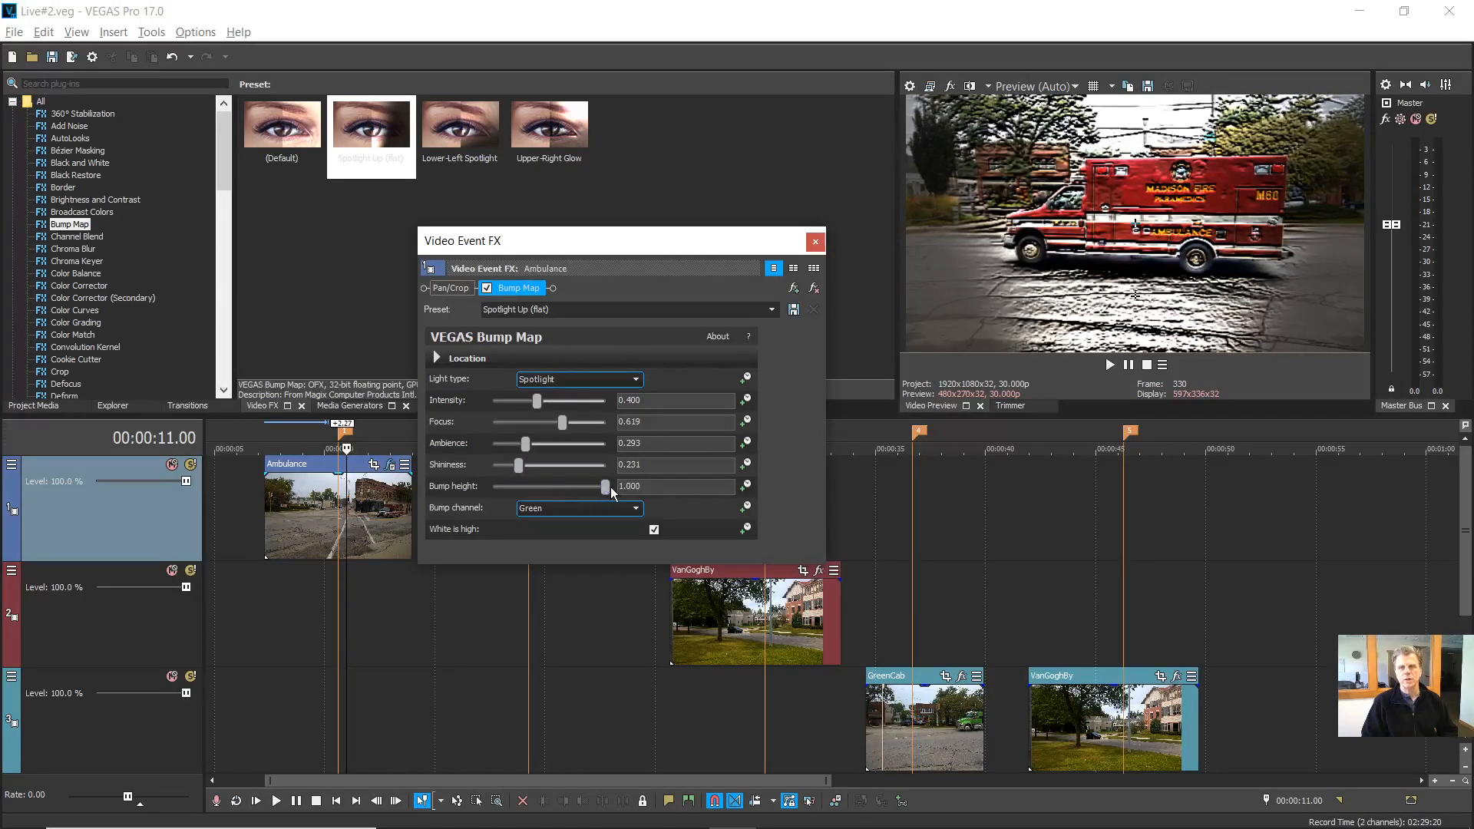
mouse_move(535, 401)
mouse_down()
mouse_move(503, 402)
mouse_move(581, 409)
mouse_move(553, 411)
mouse_up()
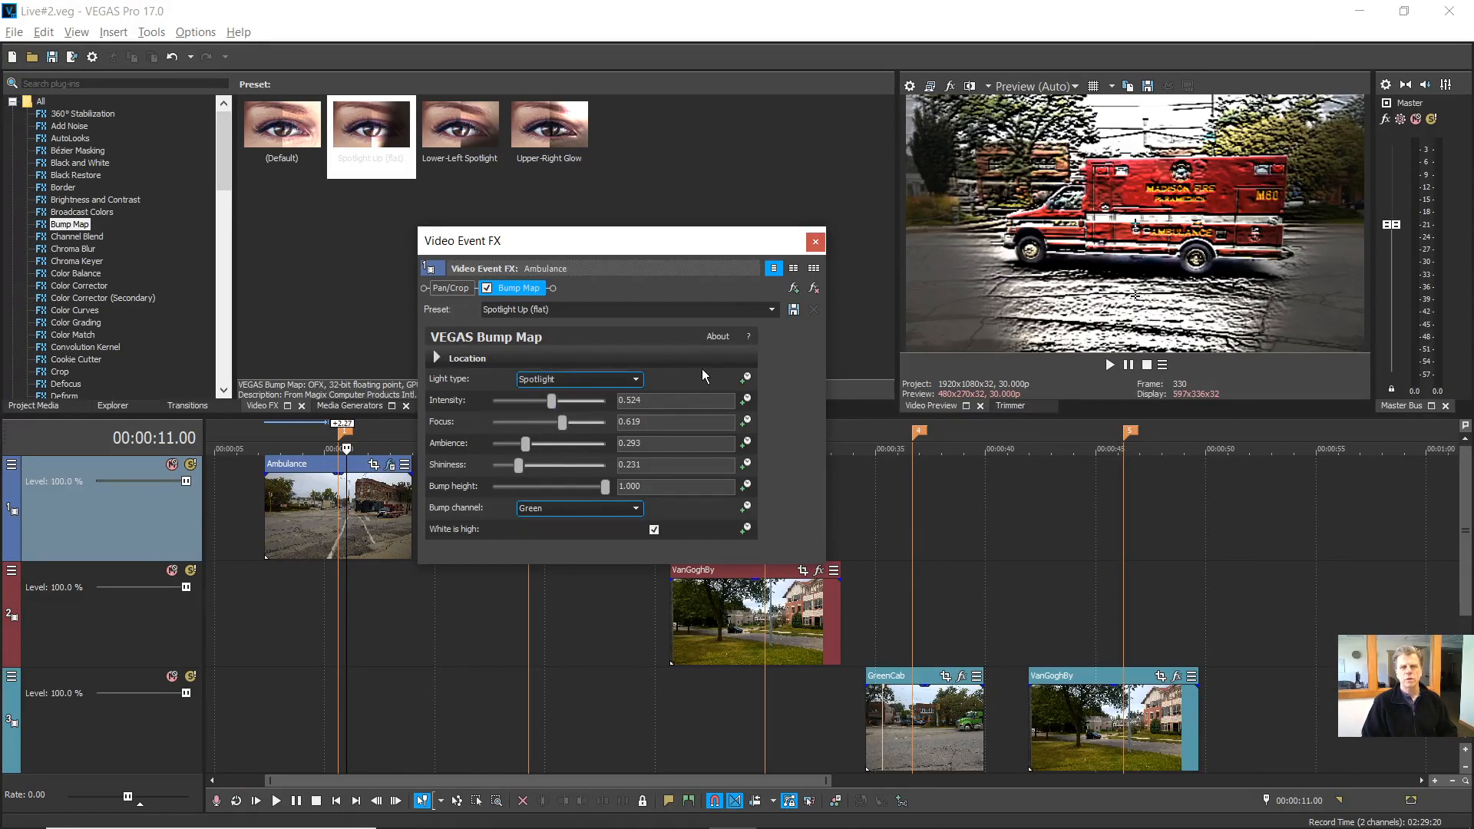
Save the adjusted Bump Map settings as a preset named test1 and check it in the preset list
click(587, 310)
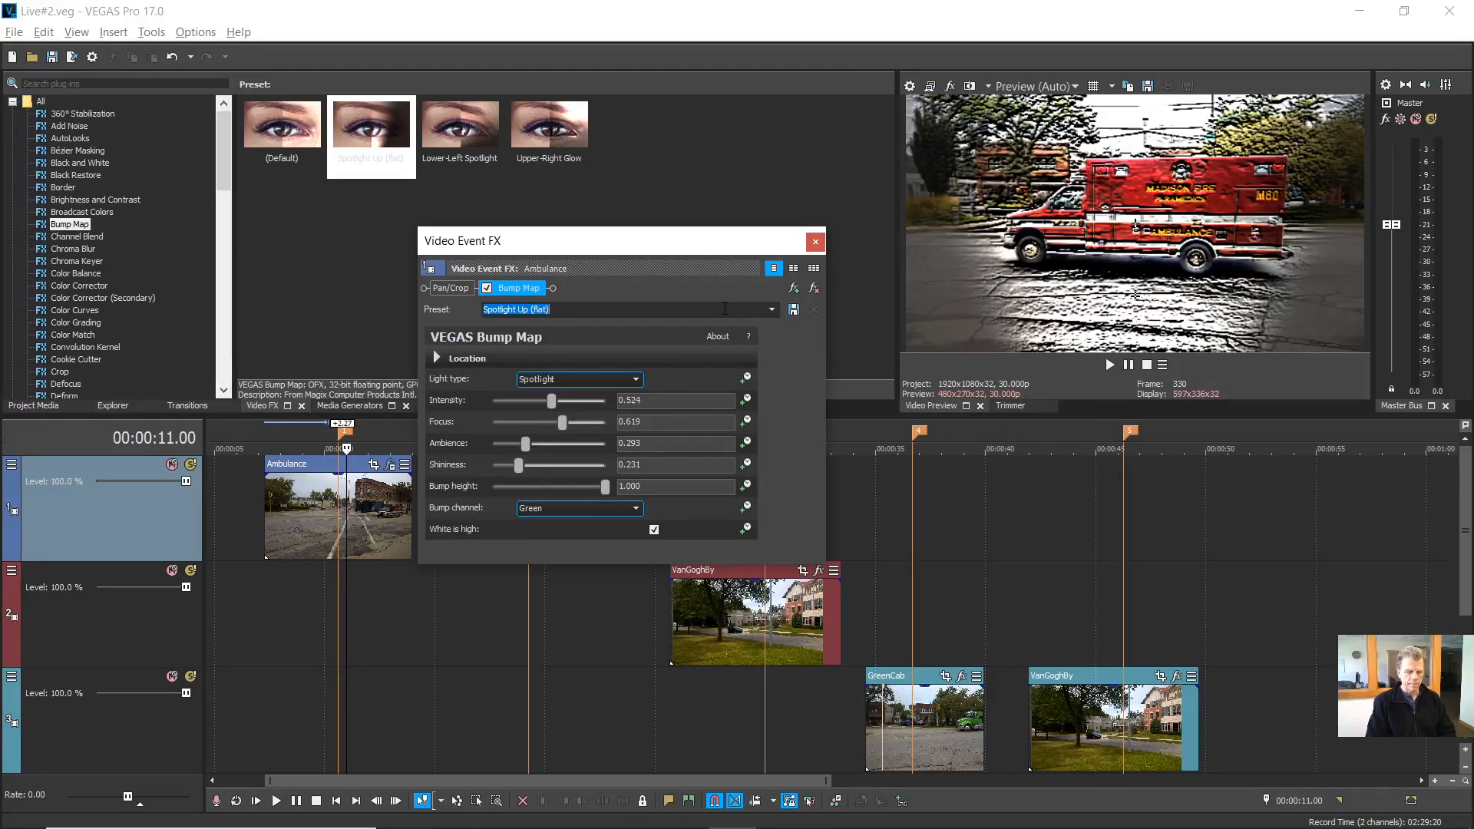
text(test1)
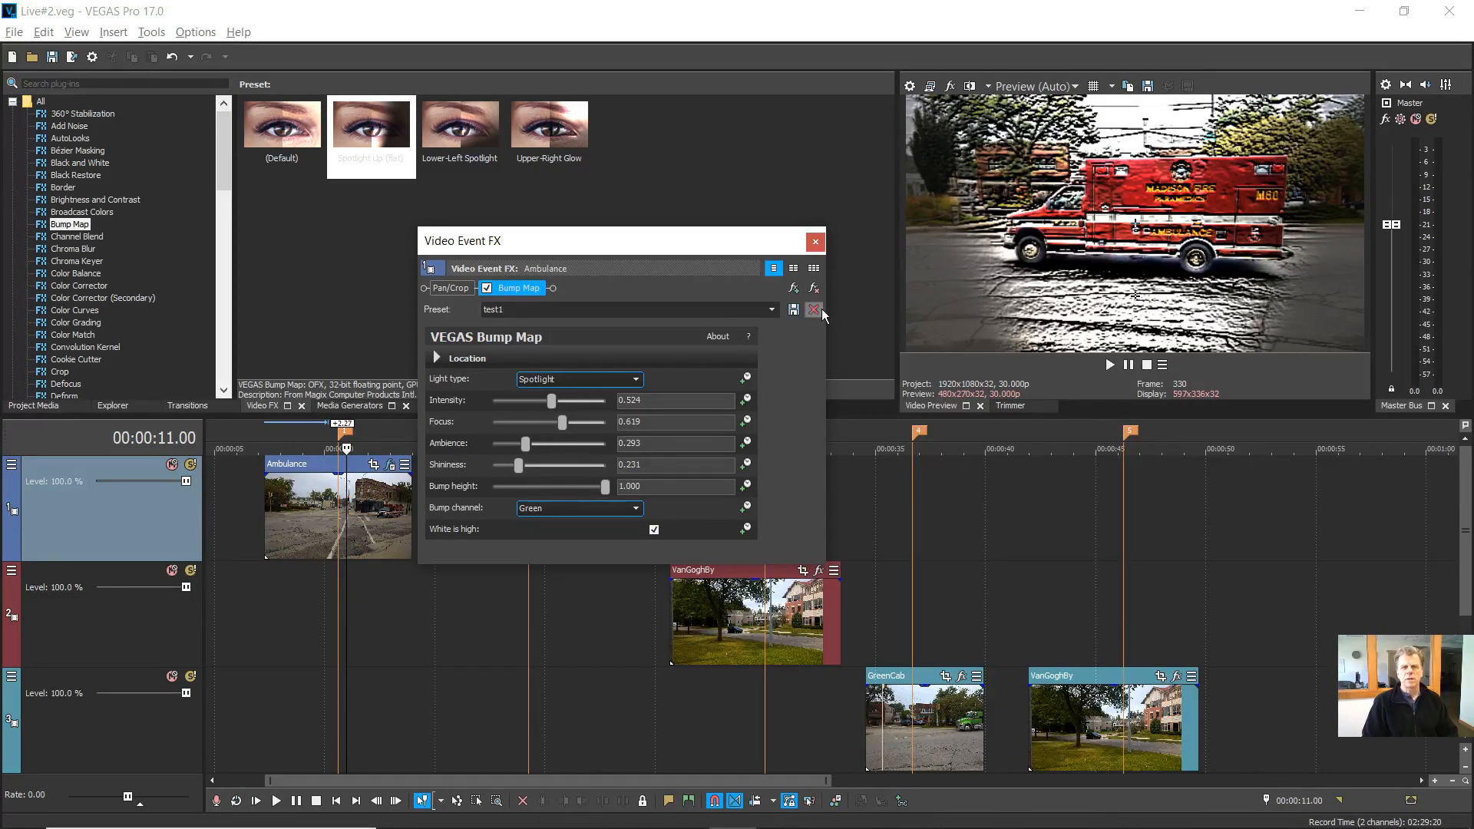
click(794, 311)
click(771, 310)
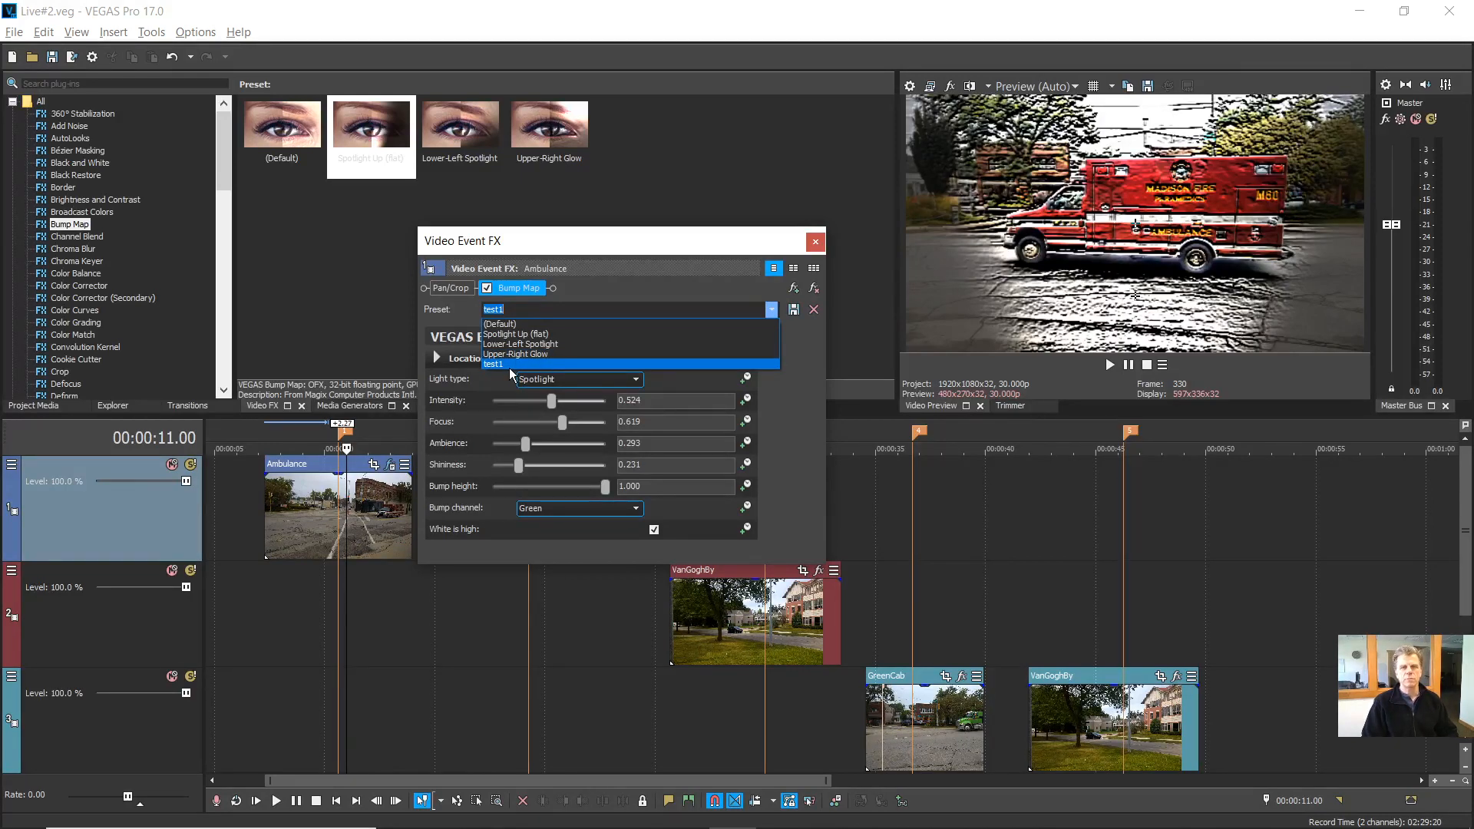
click(809, 356)
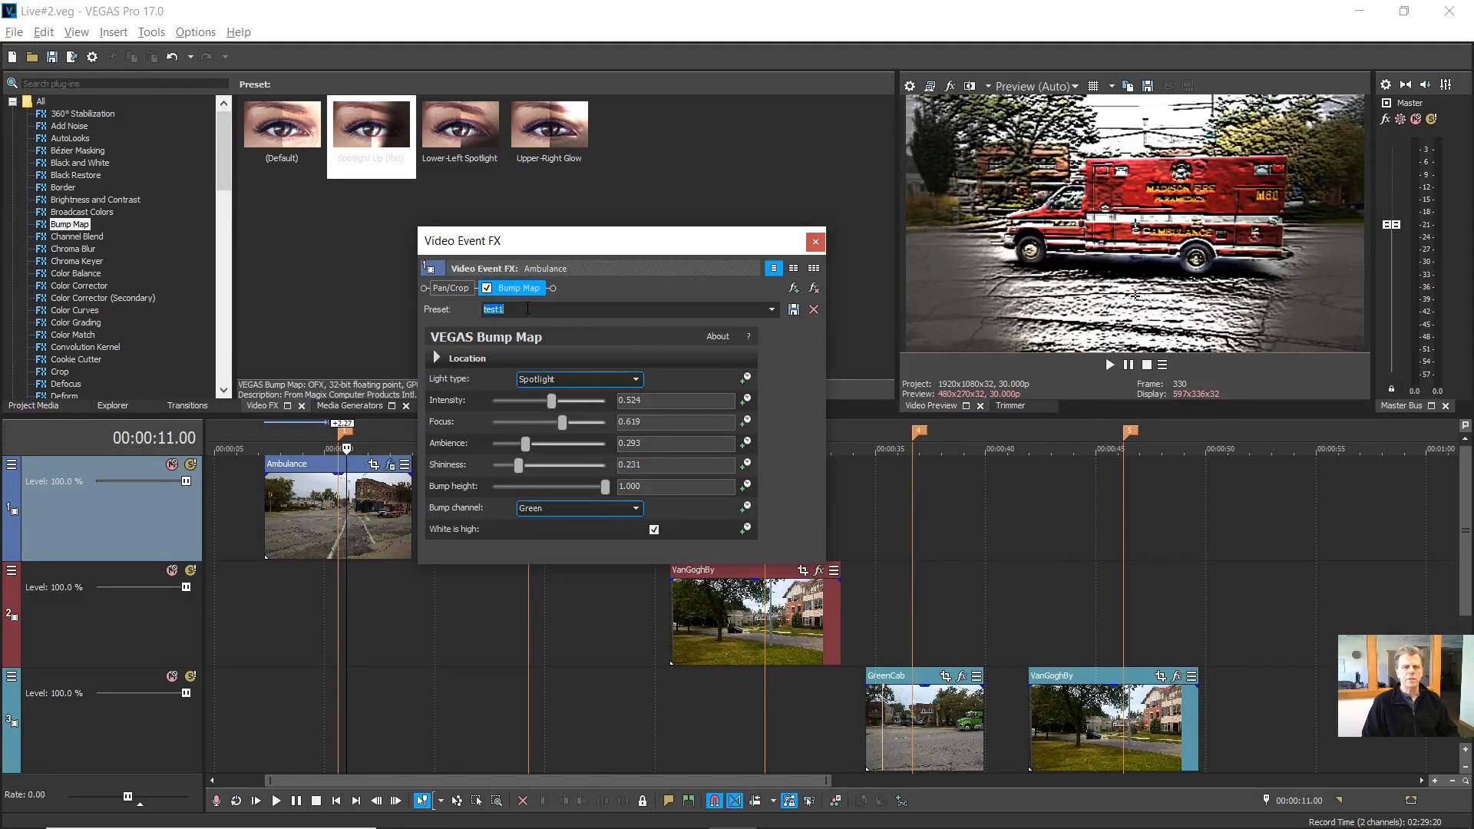
Remove the Bump Map effect from the Ambulance clip and look through its Pan/Crop presets
click(814, 287)
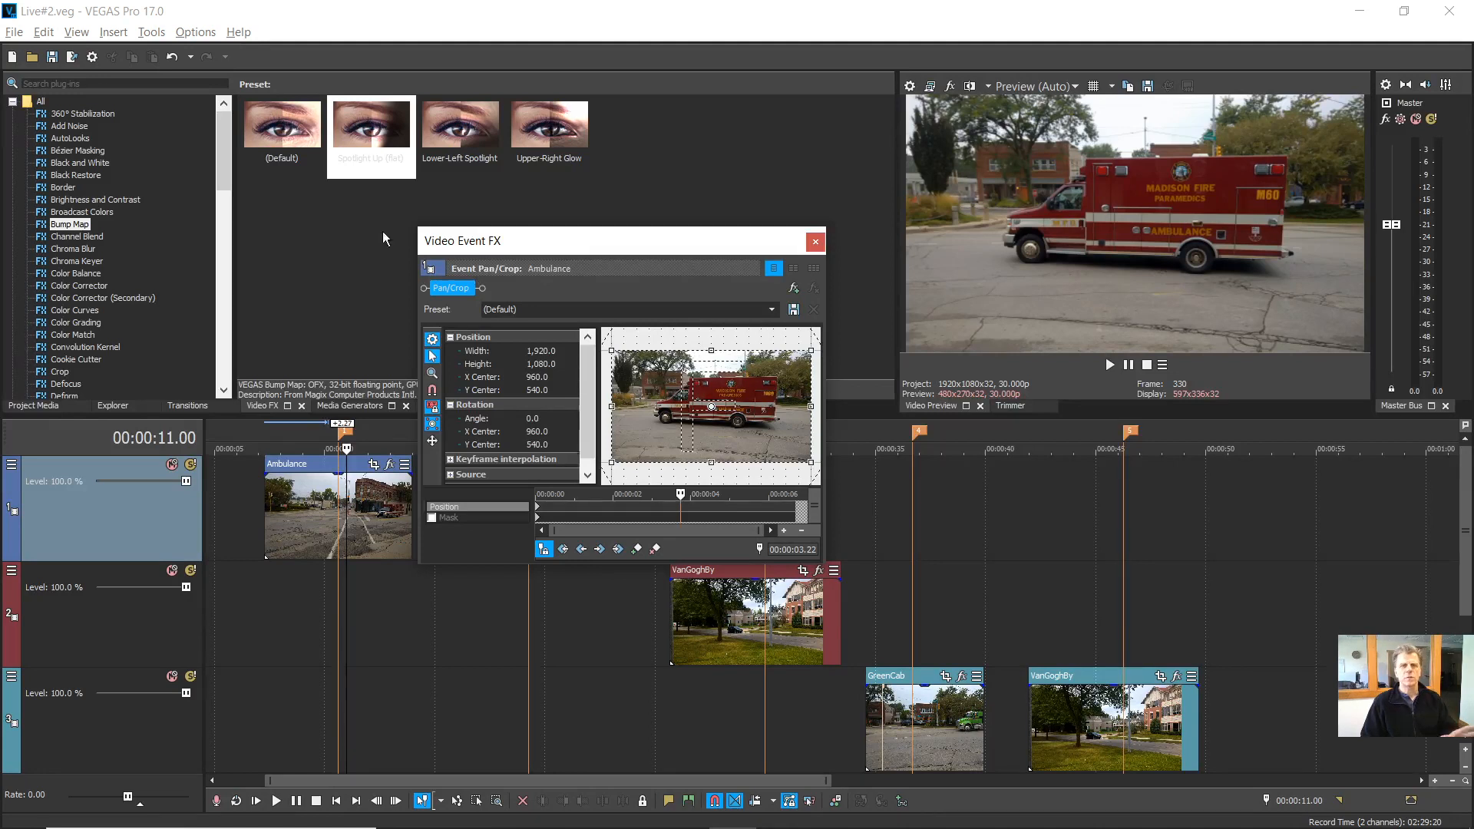
click(772, 309)
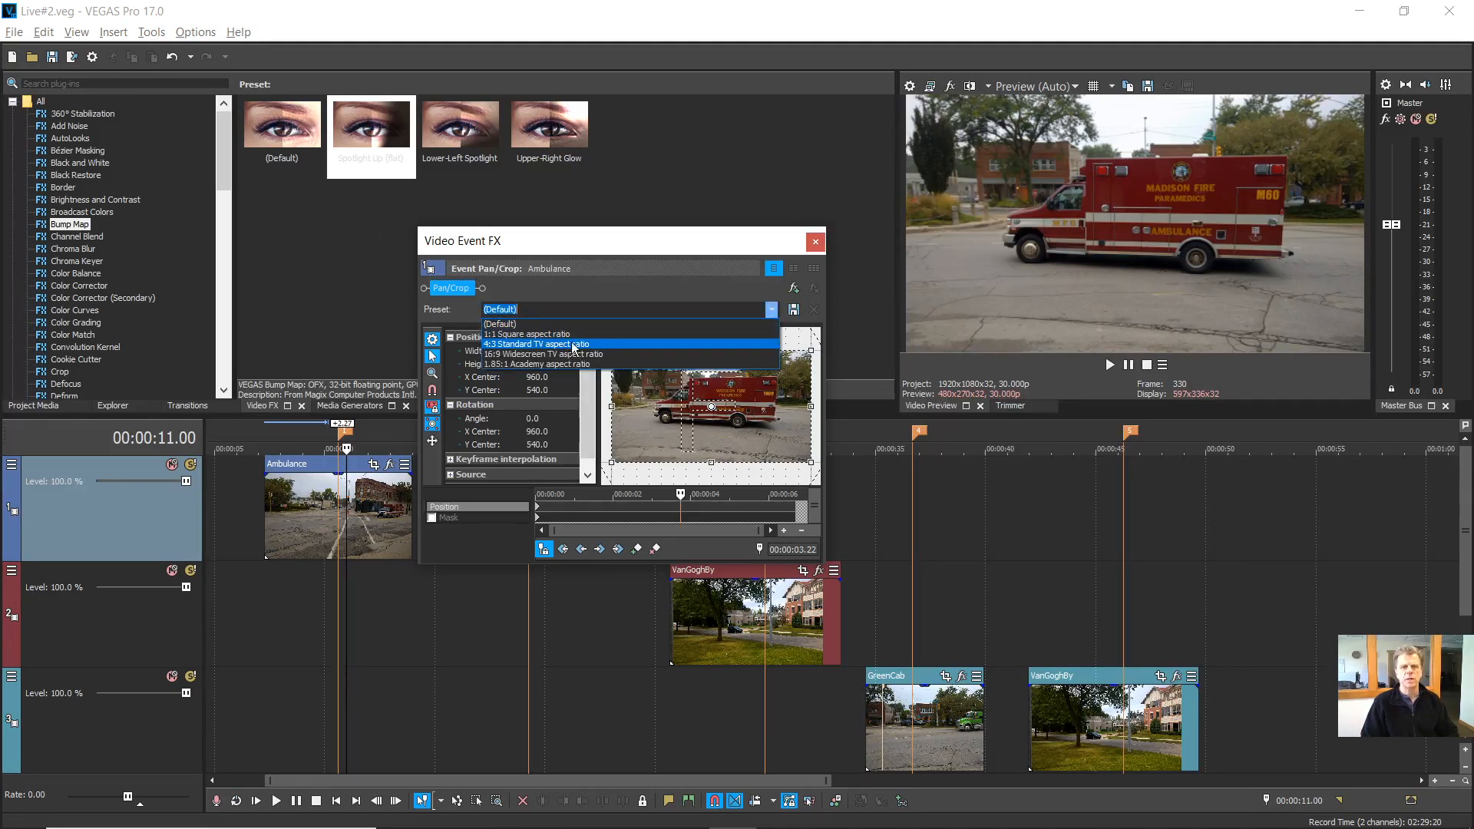
click(585, 261)
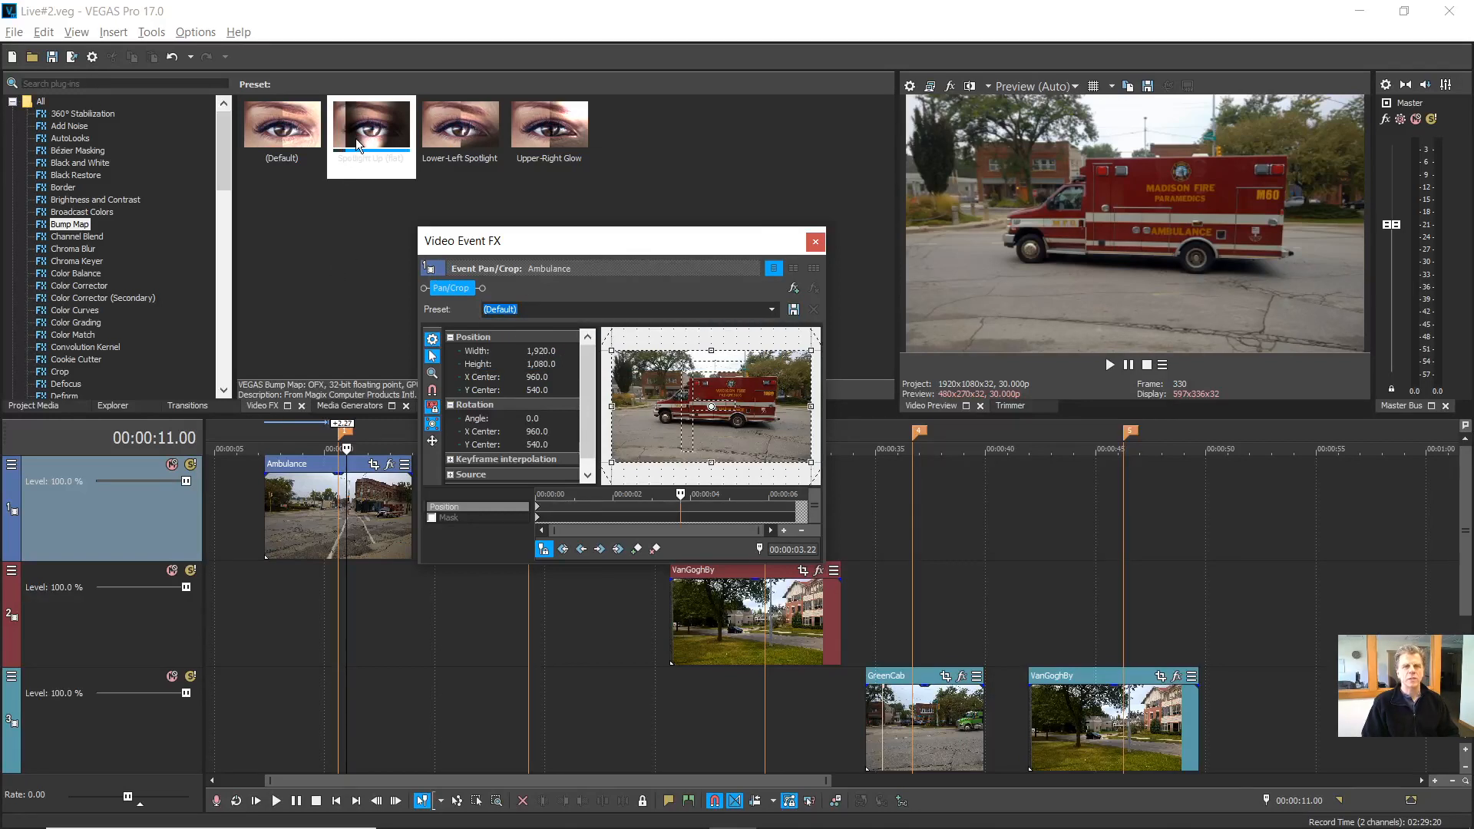
Apply the Bump Map effect to the Ambulance clip again and load the saved test1 preset
drag(359, 127, 362, 505)
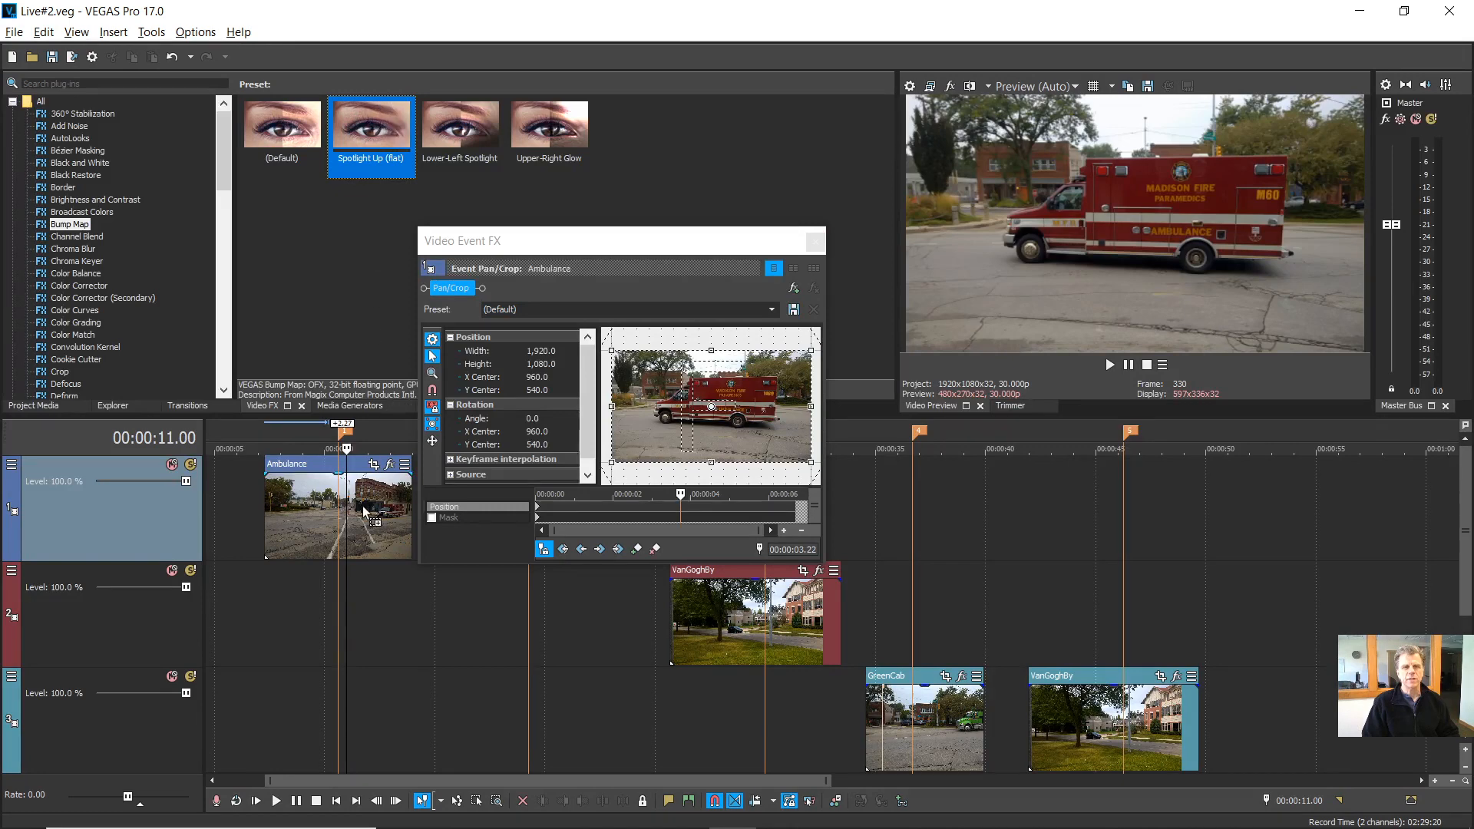
click(772, 310)
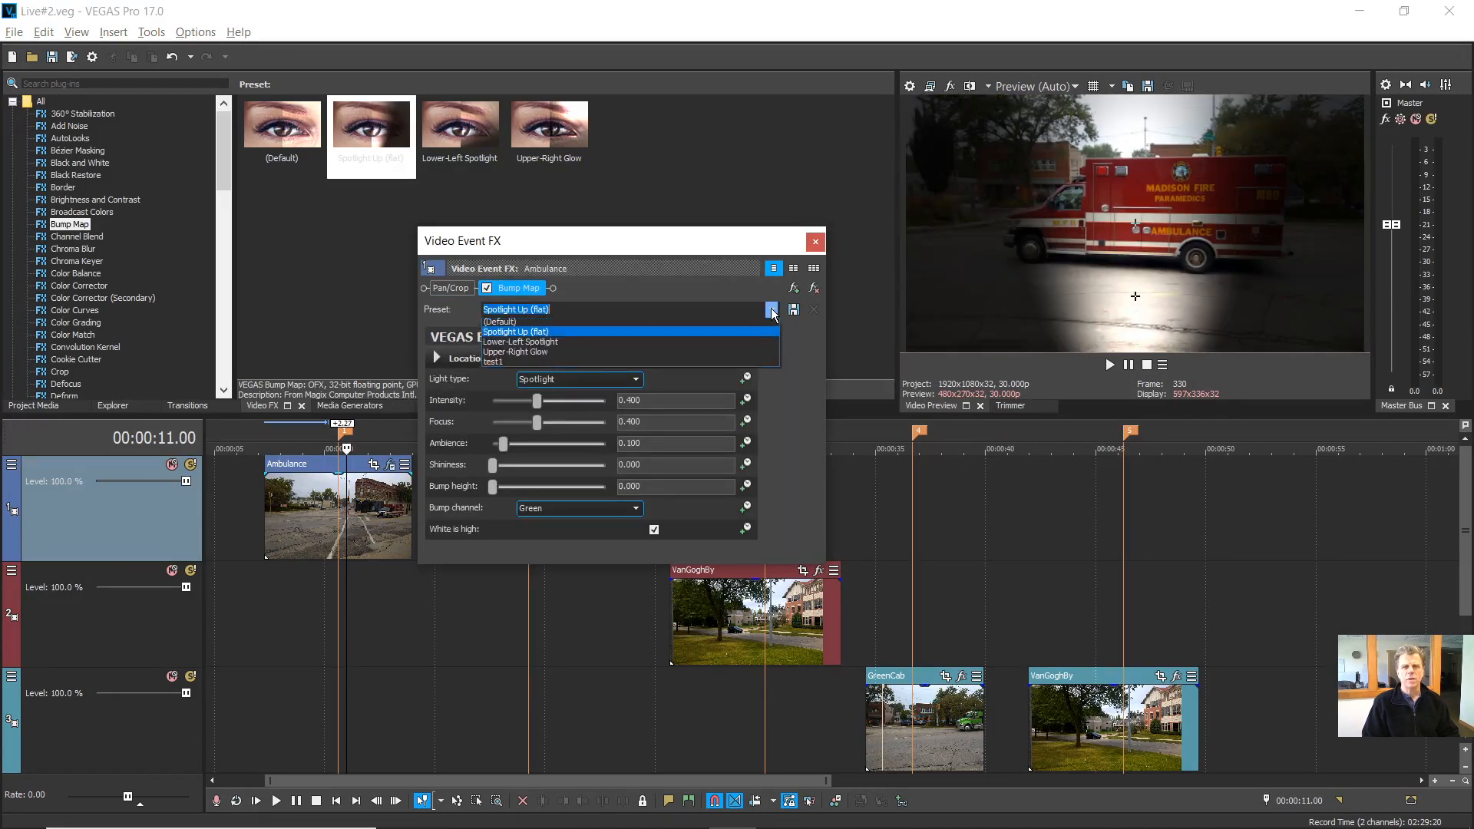
click(503, 364)
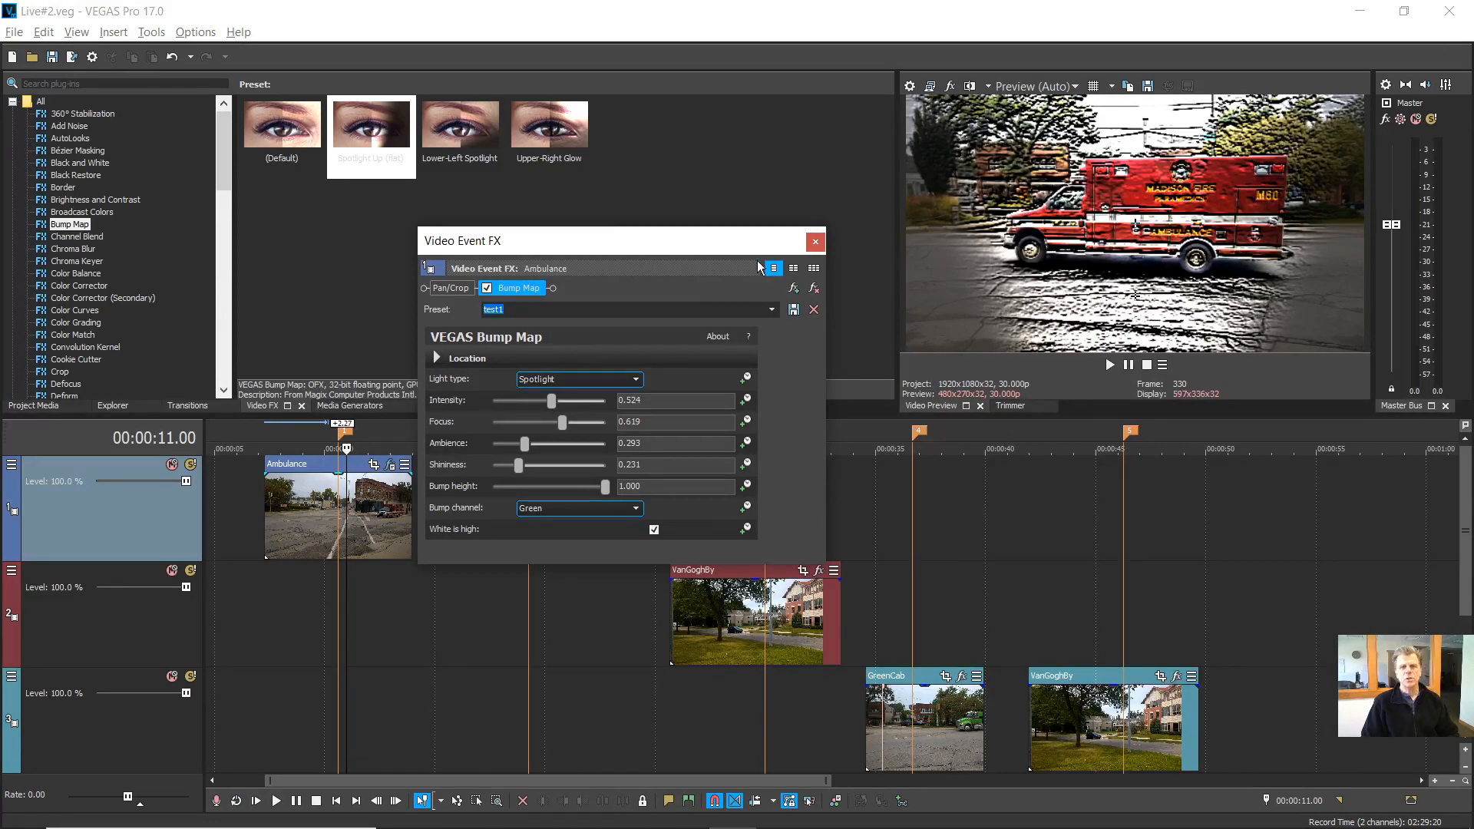
click(816, 242)
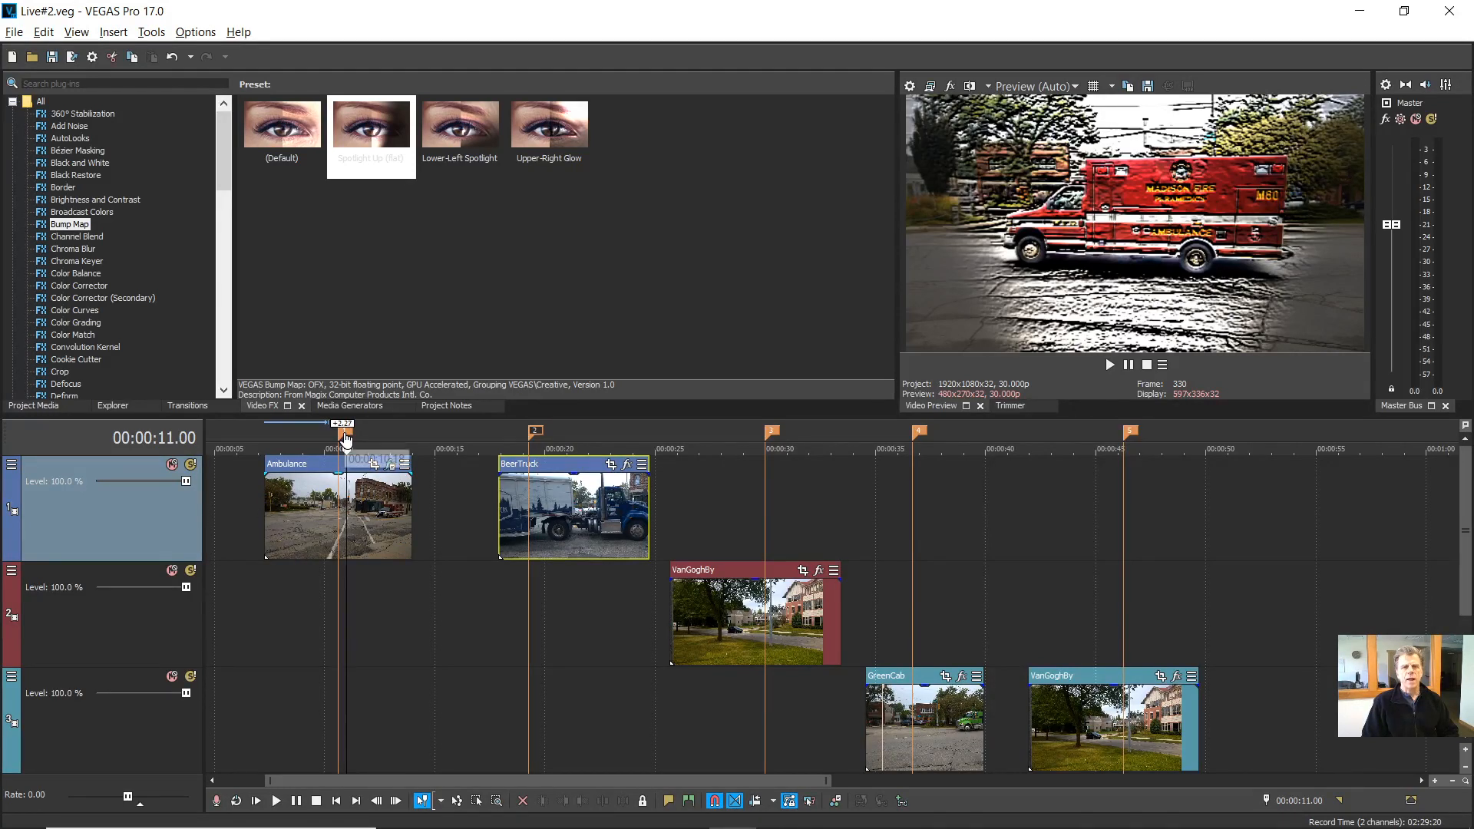
Preview the clips at markers 1 through 5 to compare them, and return to marker 1
click(338, 492)
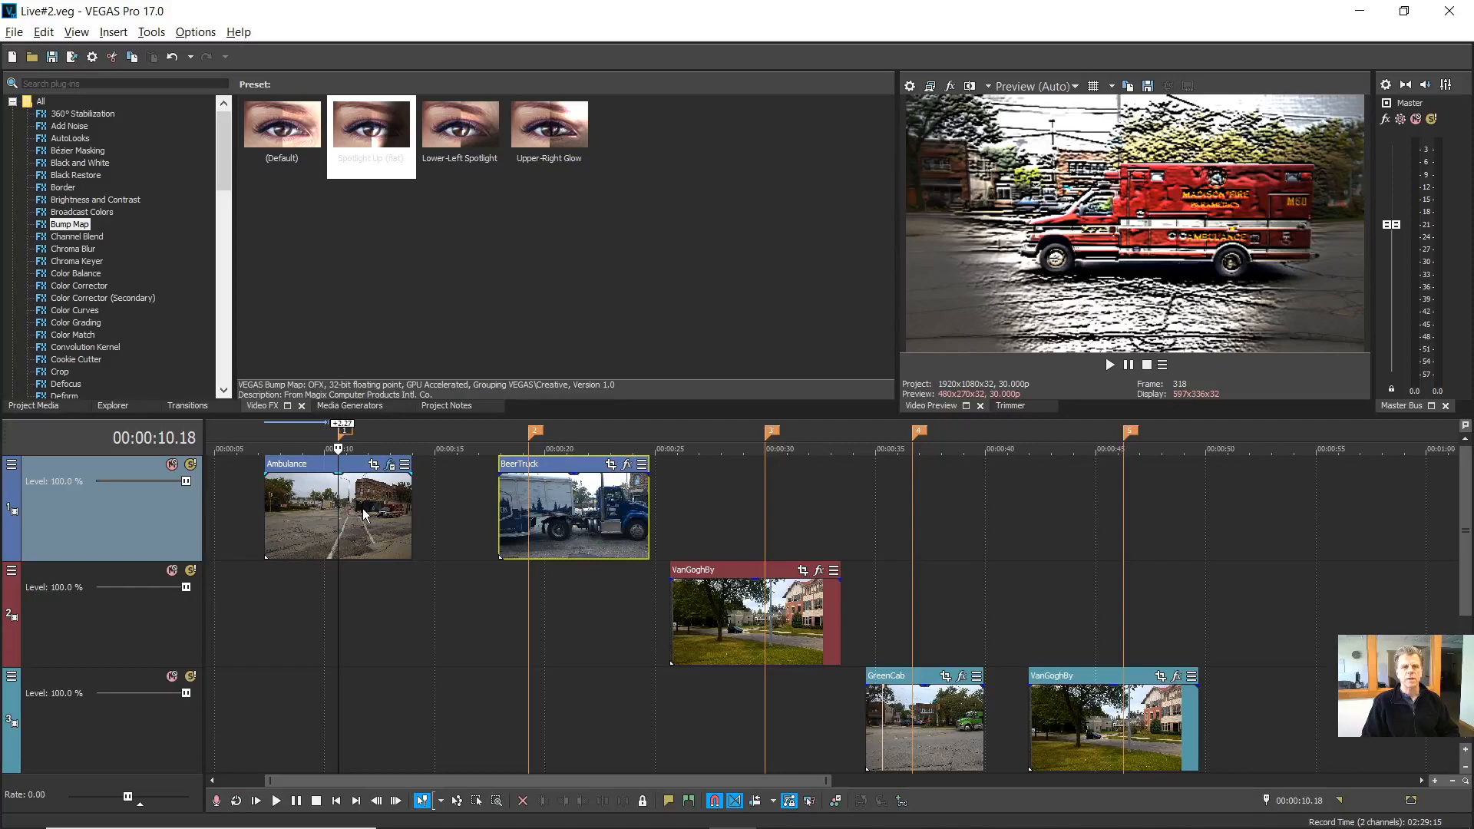
click(537, 434)
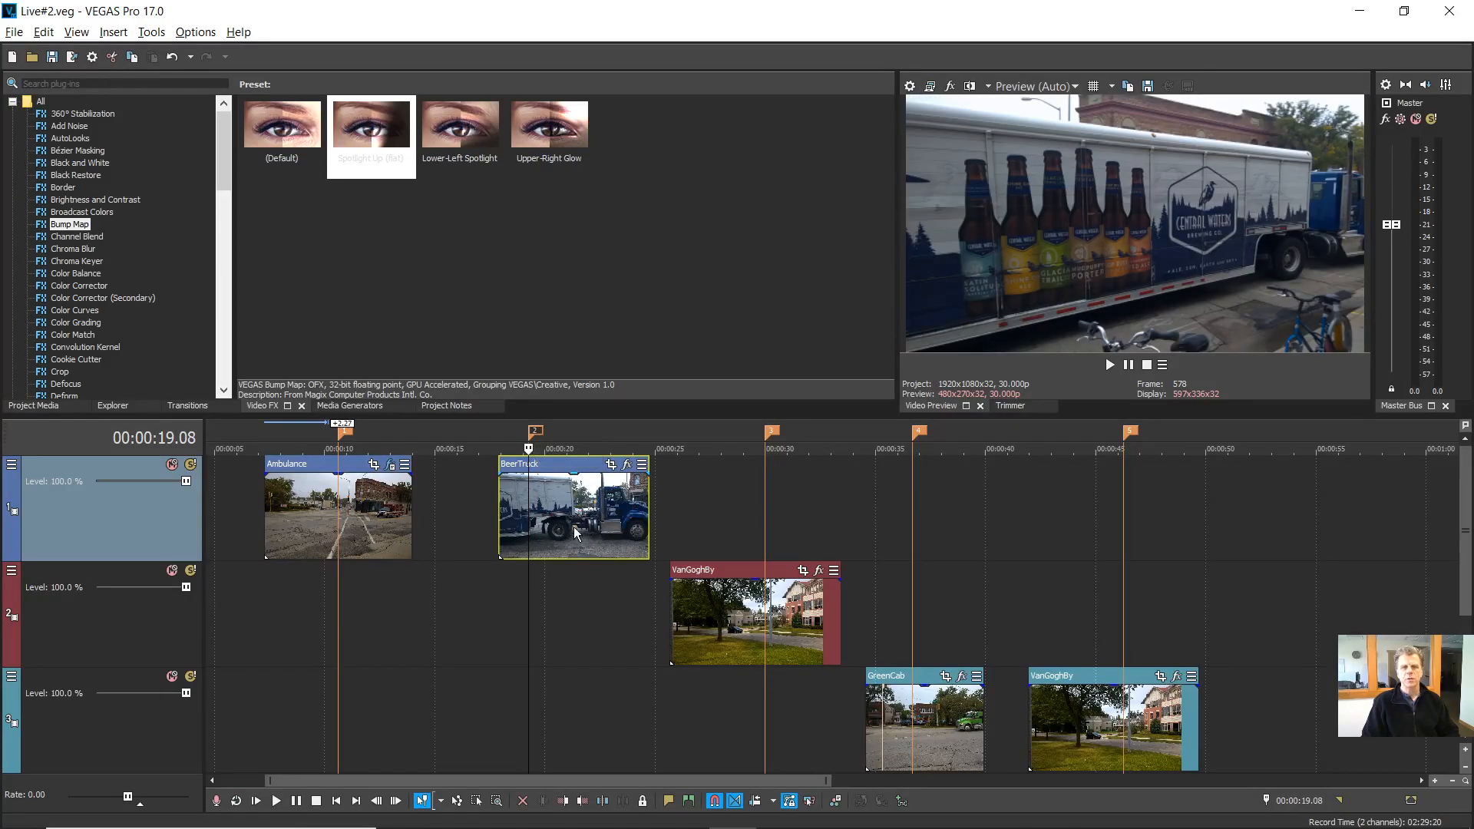
click(776, 435)
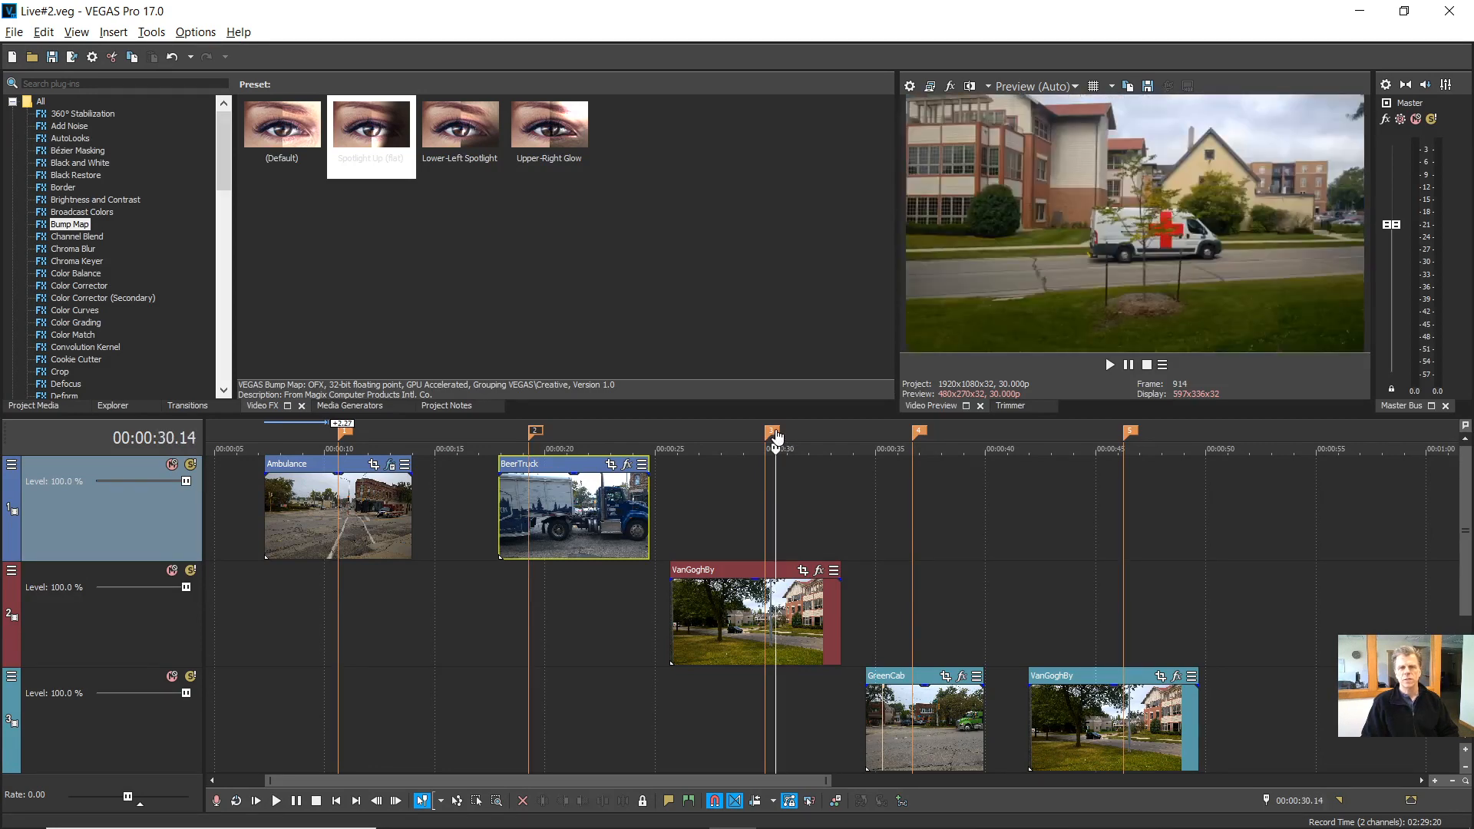
click(772, 432)
click(911, 524)
click(1128, 551)
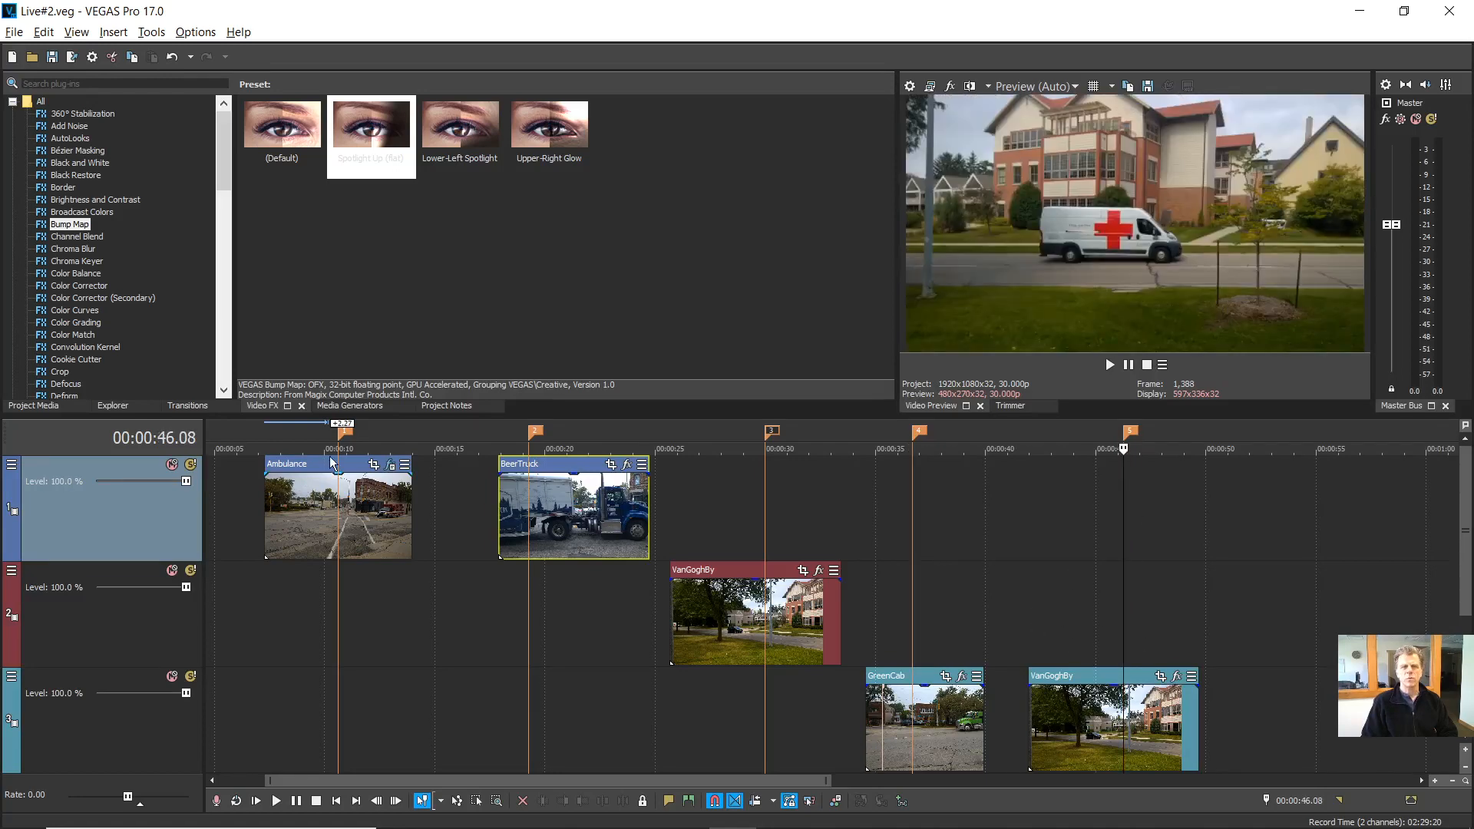
key(1)
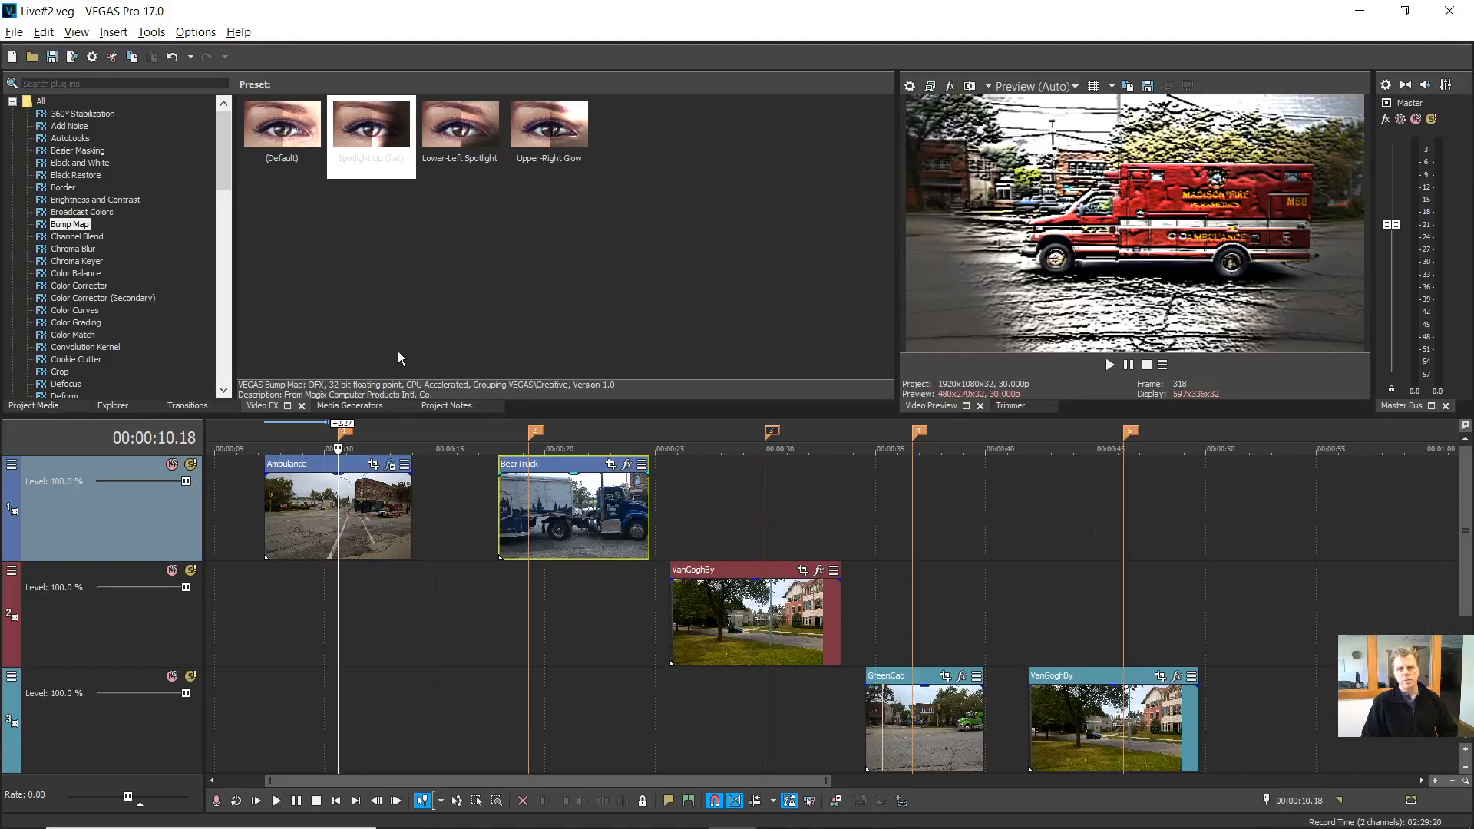
Copy the Ambulance clip and selectively paste only its video event effects and effect keyframes onto the BeerTruck clip
right_click(375, 492)
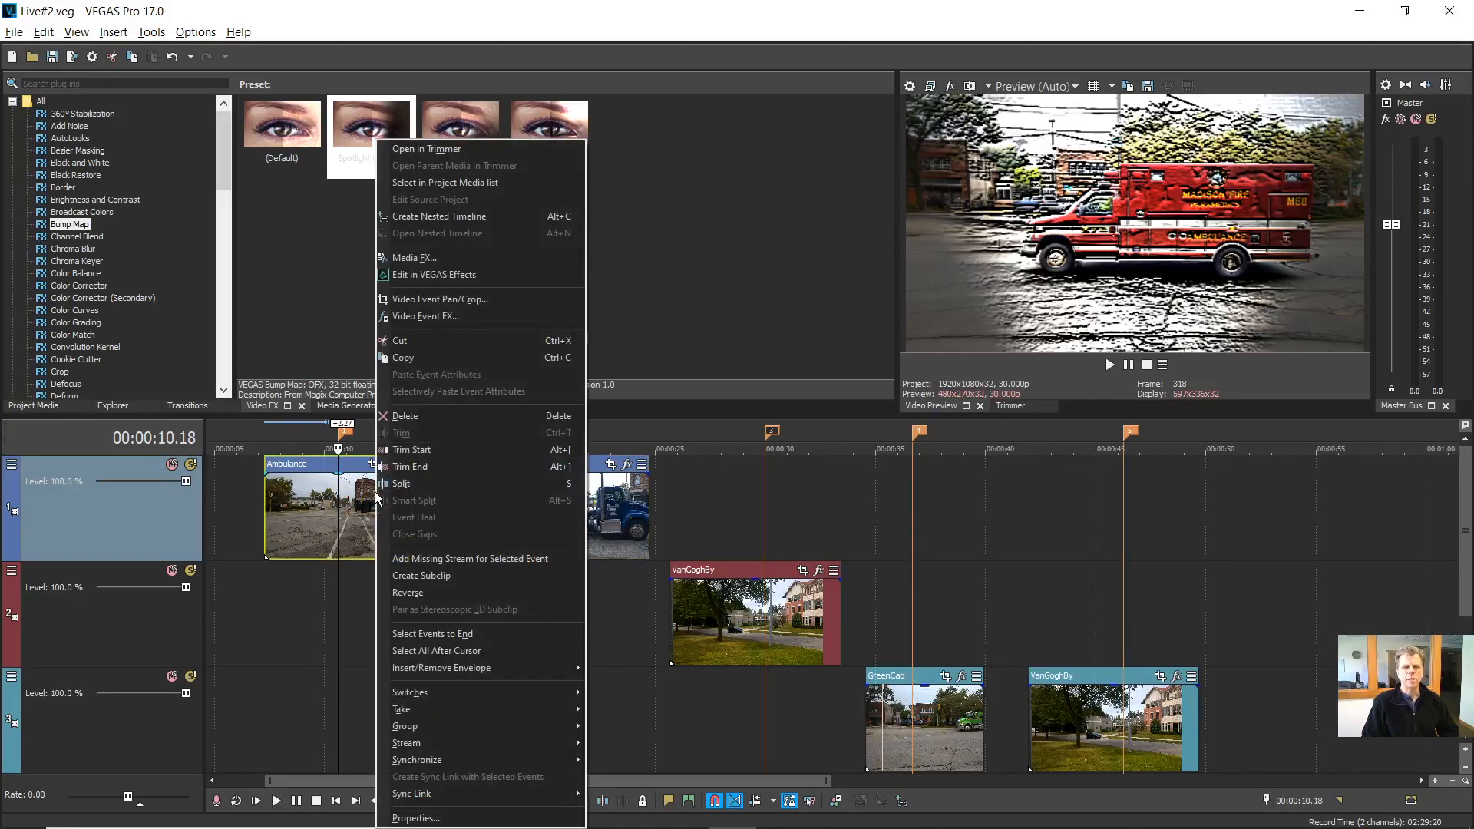
click(401, 358)
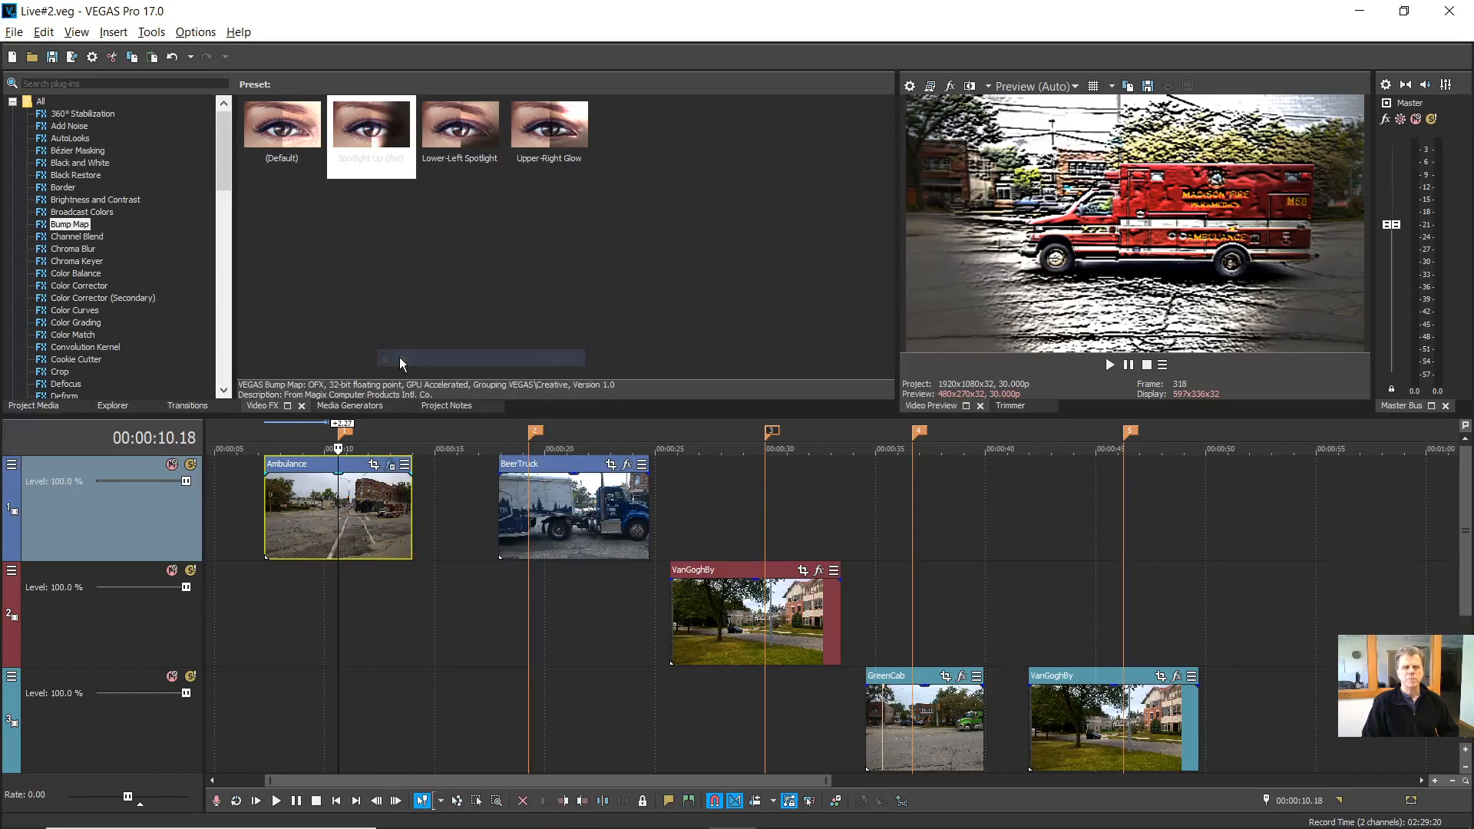
click(565, 511)
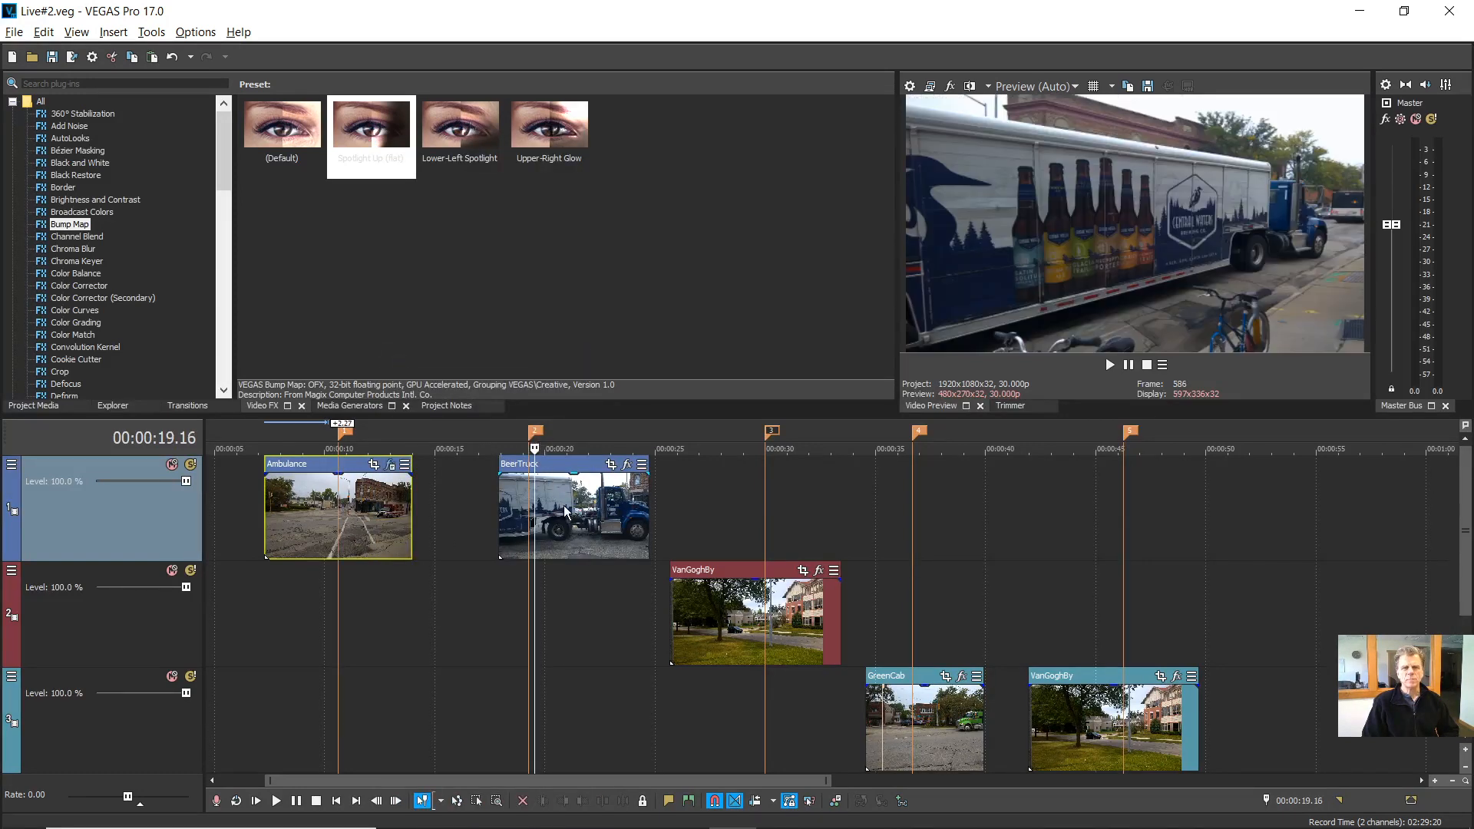
right_click(578, 503)
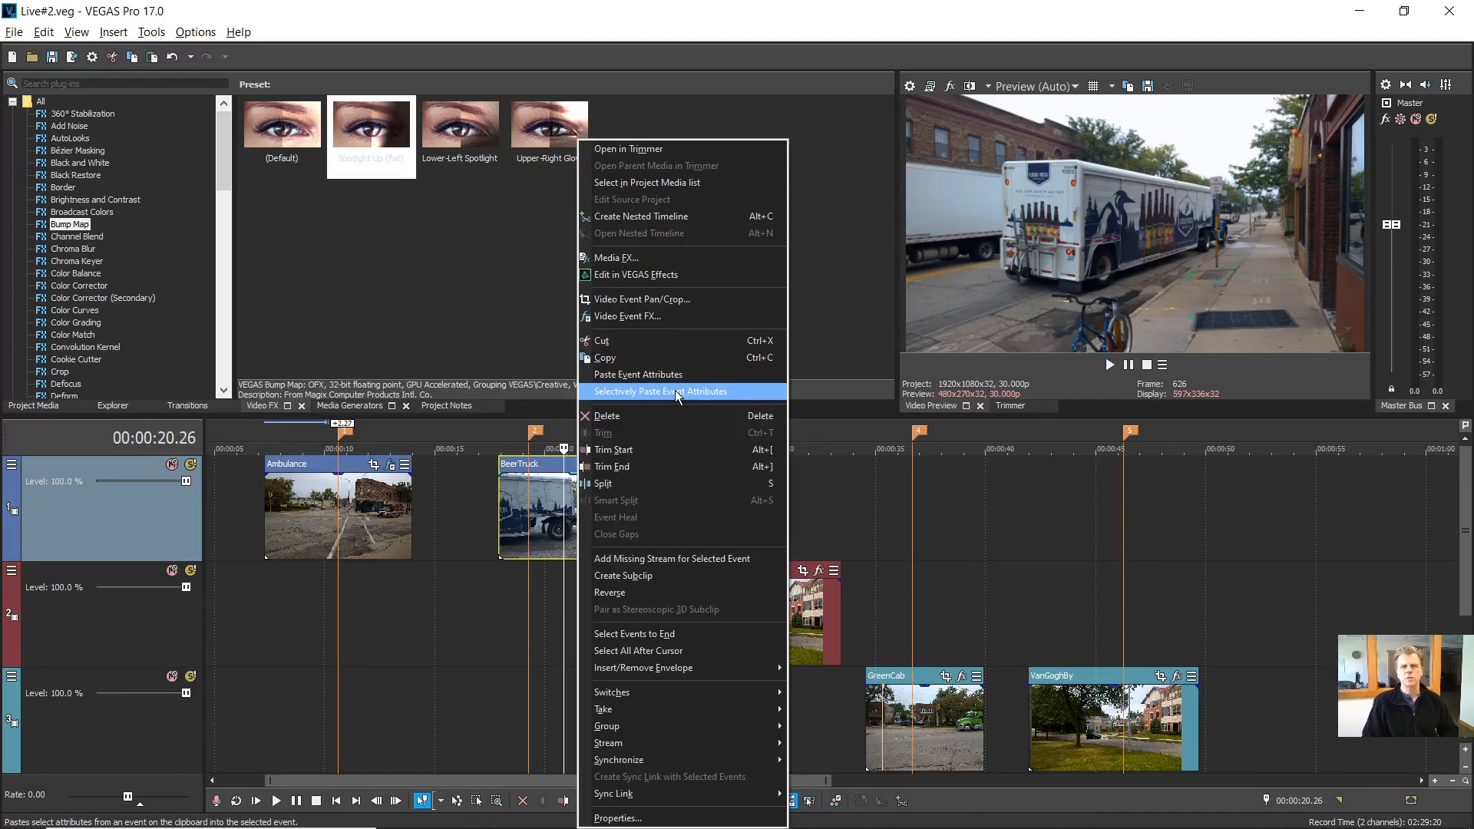
click(675, 390)
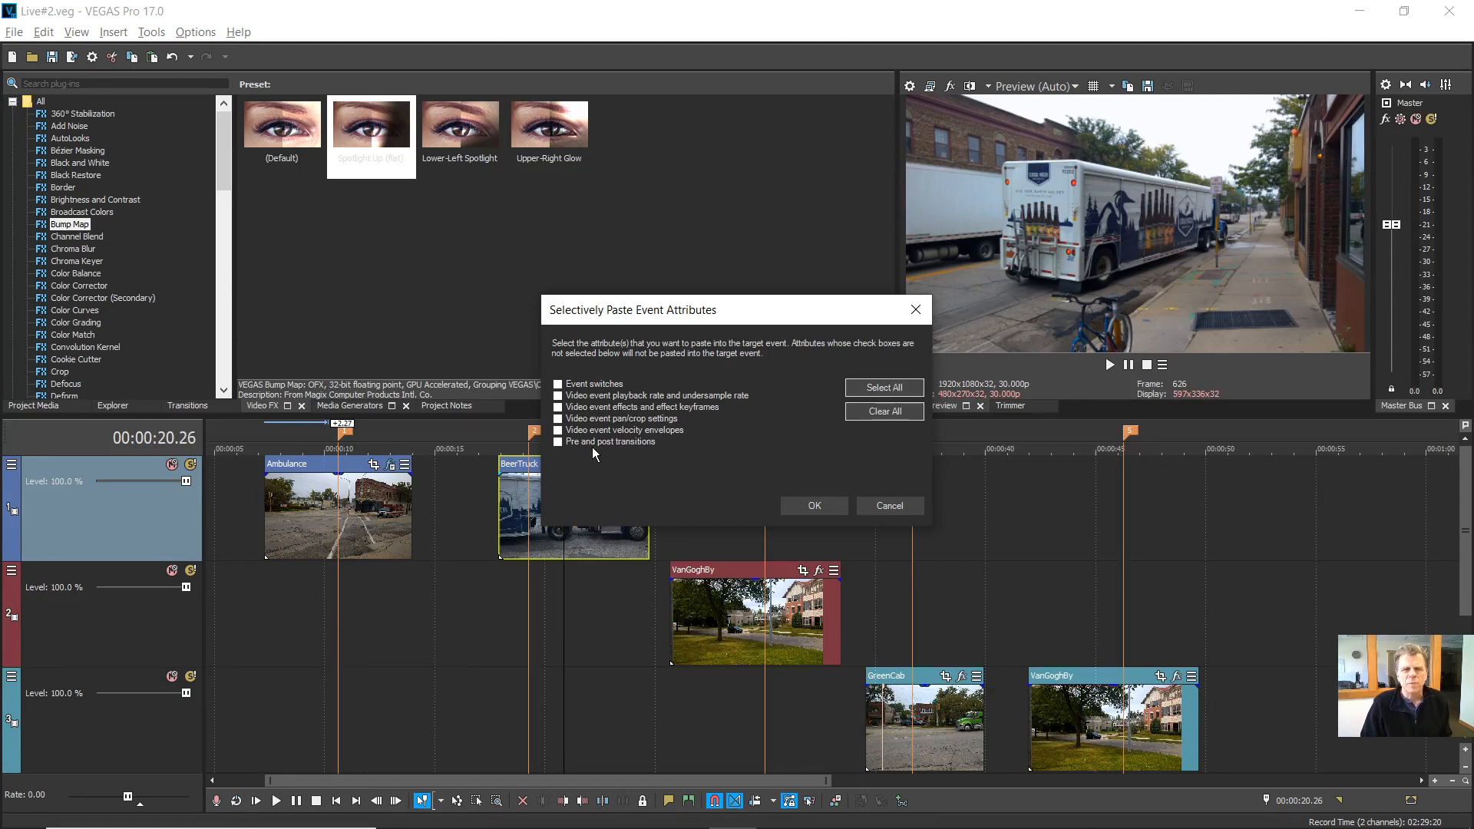
click(569, 408)
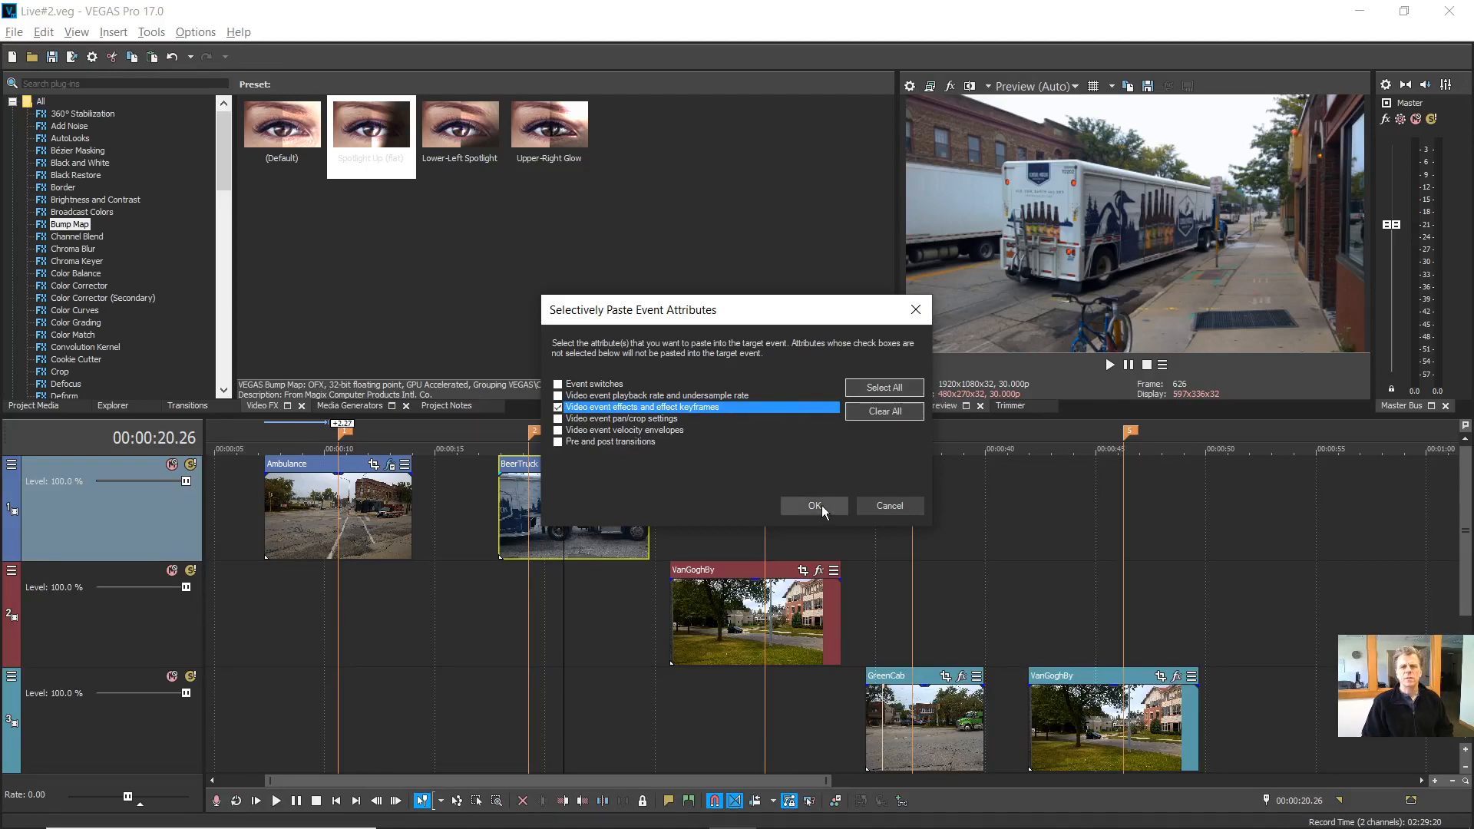
click(815, 505)
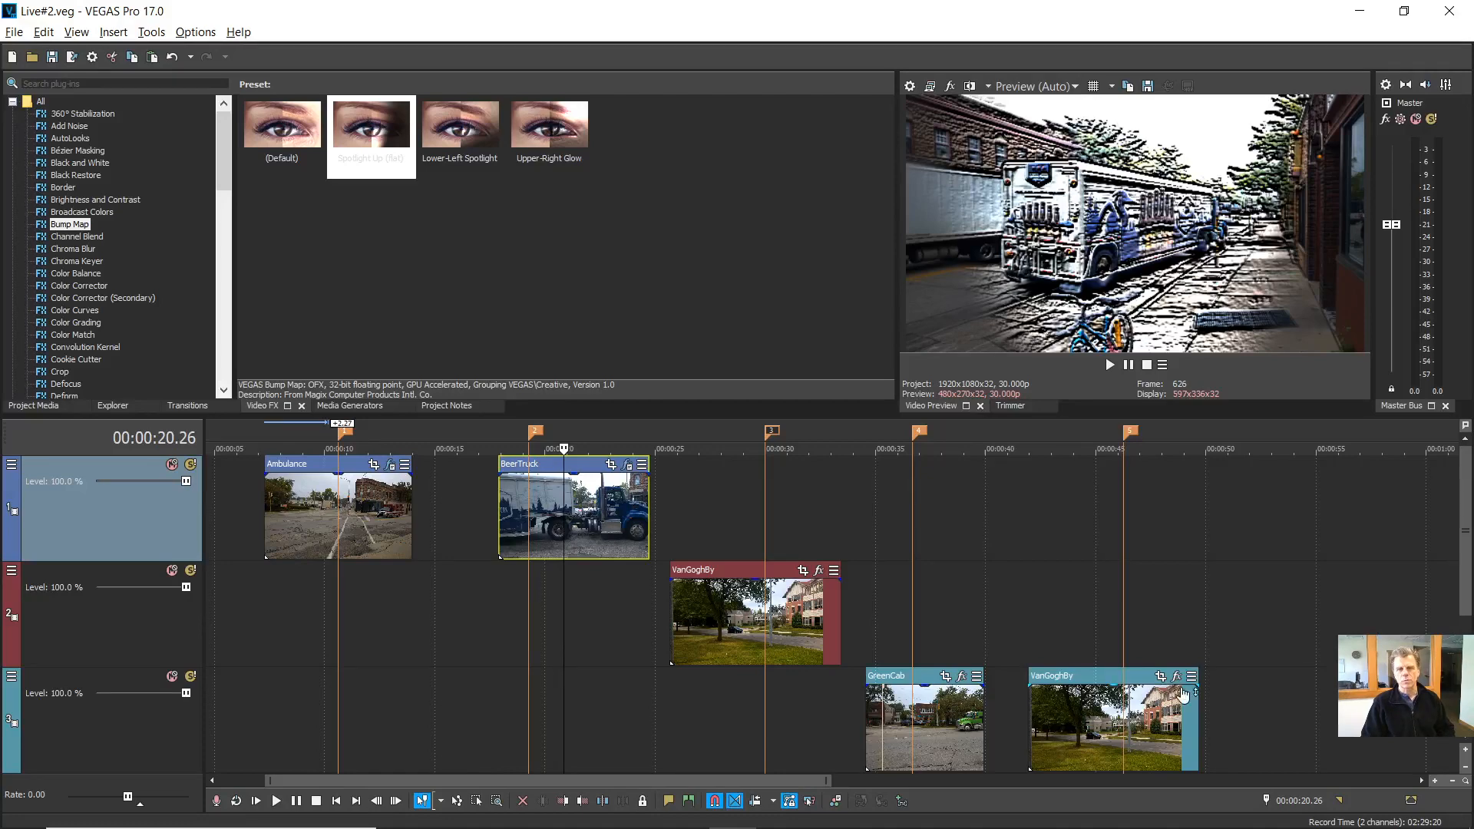
Check the pasted Bump Map settings on the BeerTruck clip and remove the effect from that clip
click(628, 465)
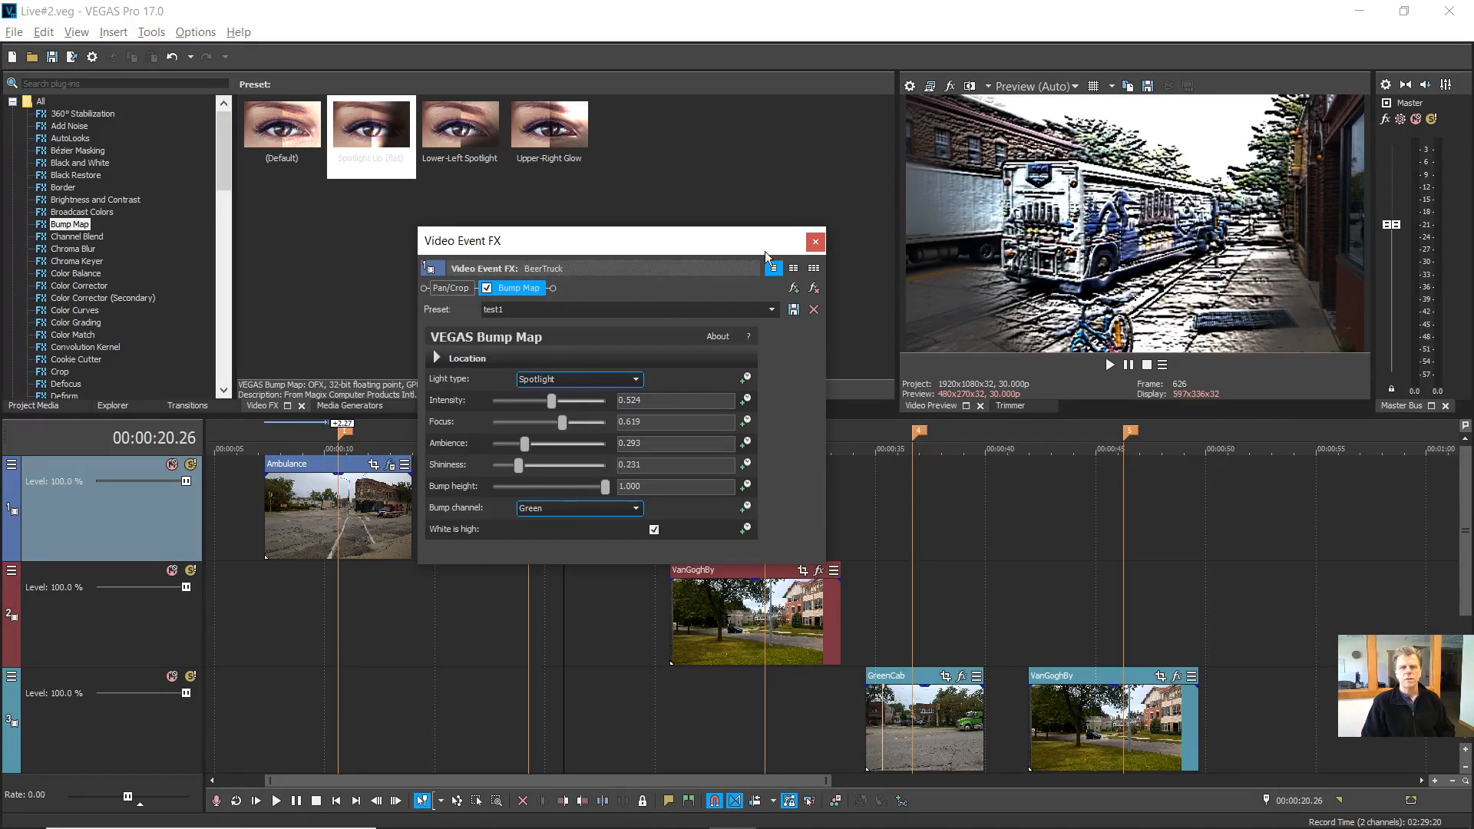
click(816, 242)
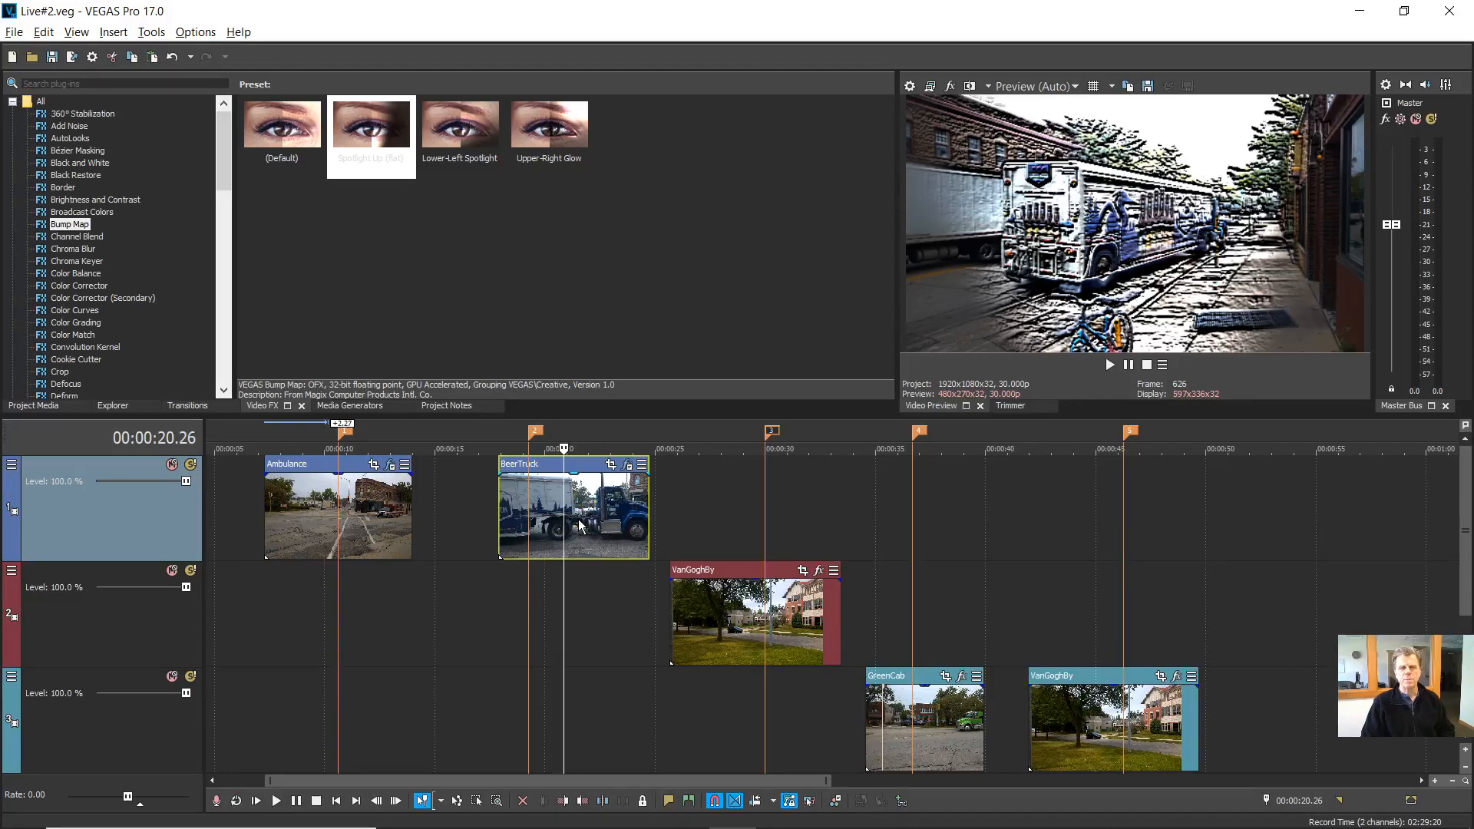
click(628, 468)
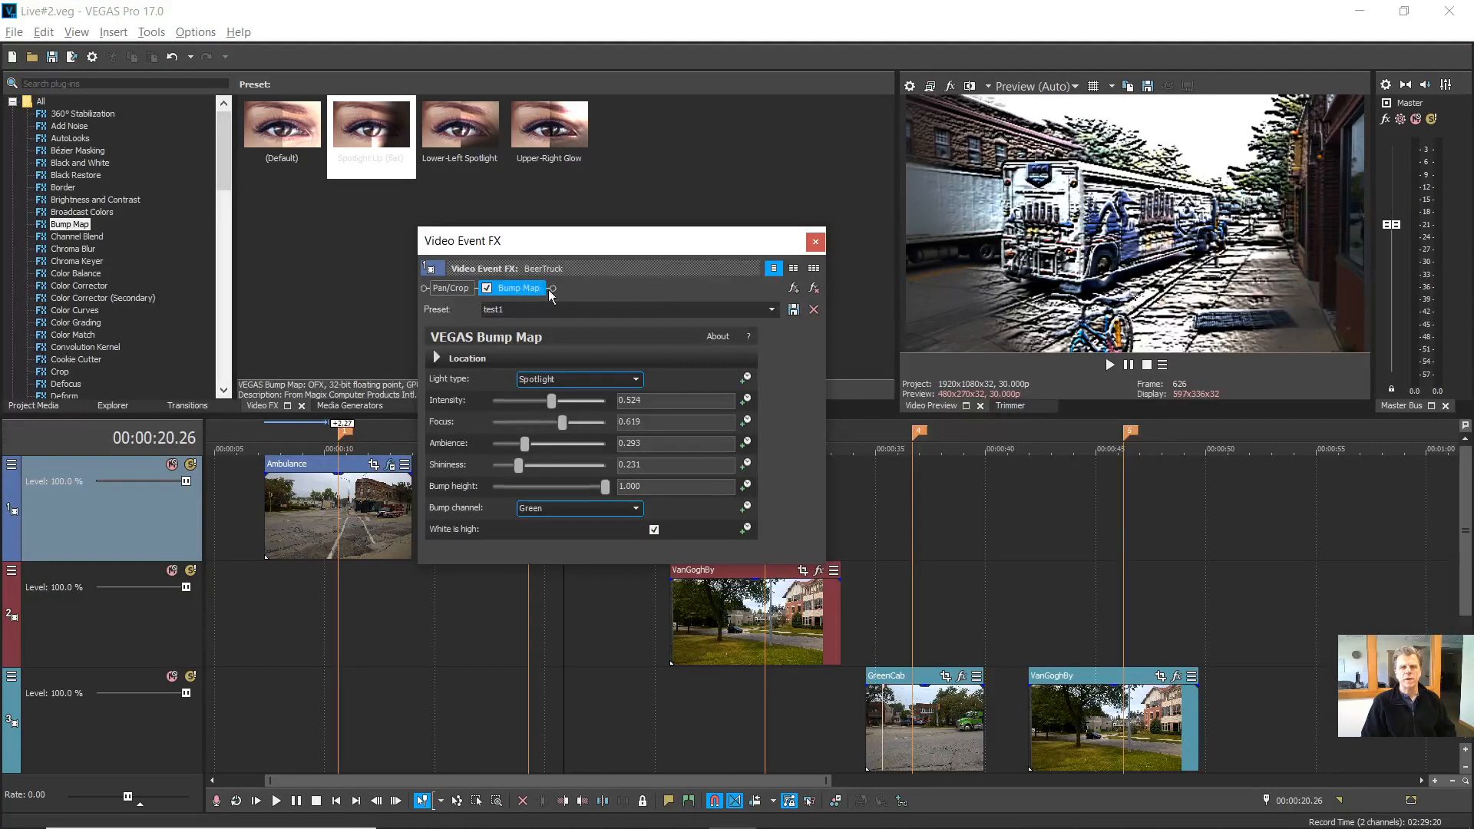
click(814, 288)
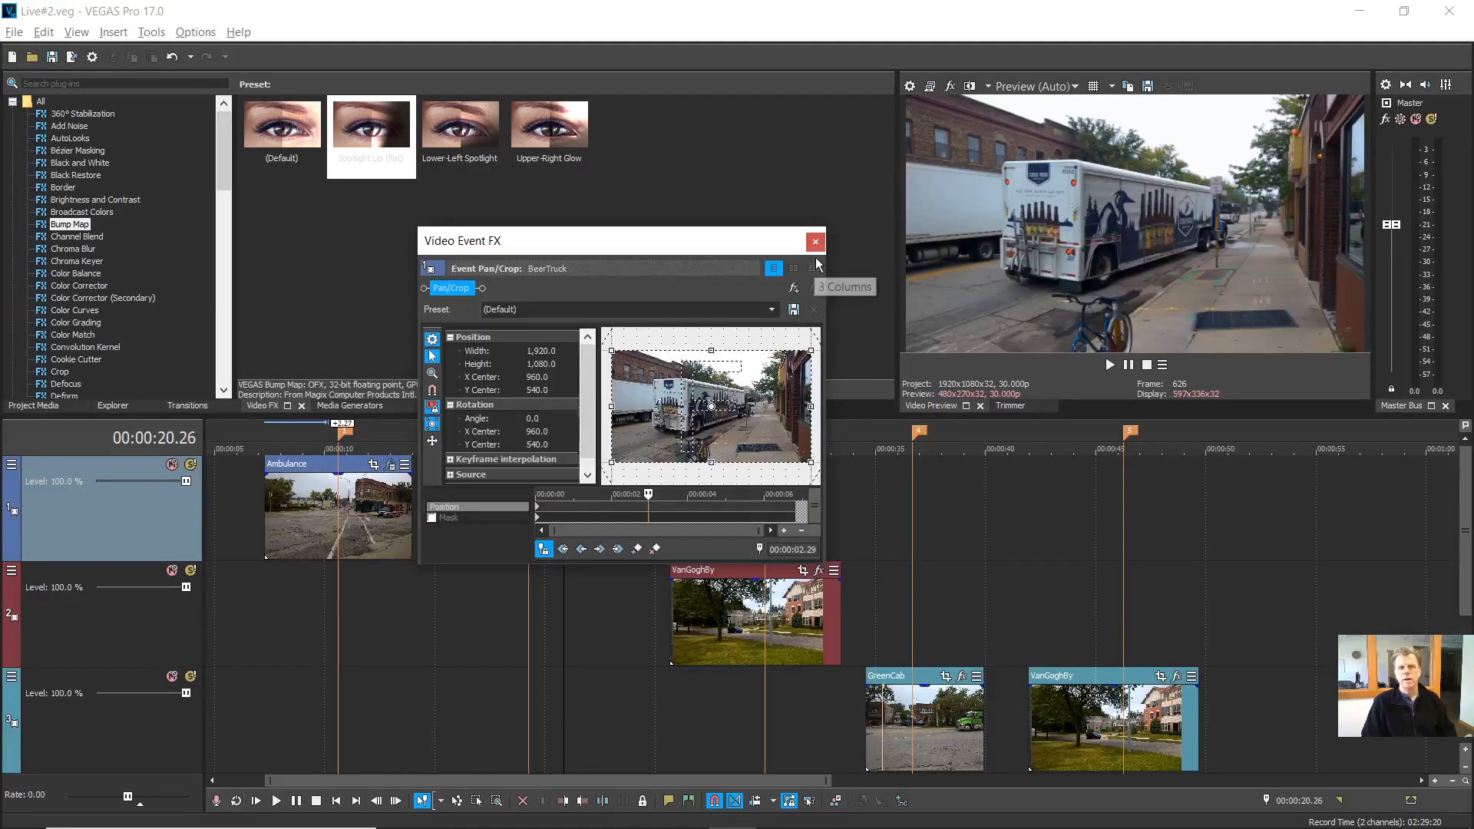
click(814, 244)
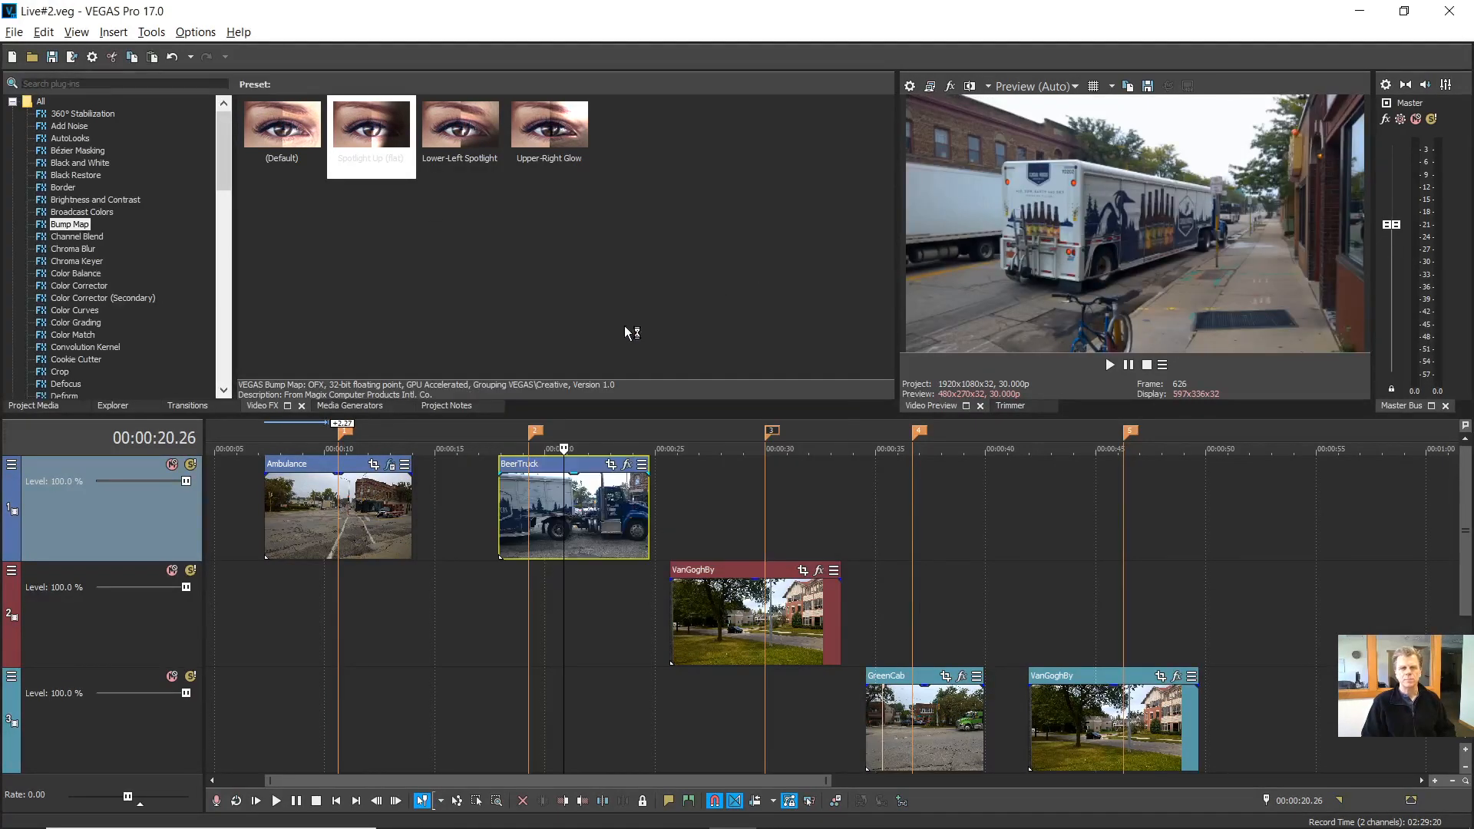
Apply the Film Effects preset Circa 1908 to the whole of track 1 and preview it at markers 1 and 2
click(338, 449)
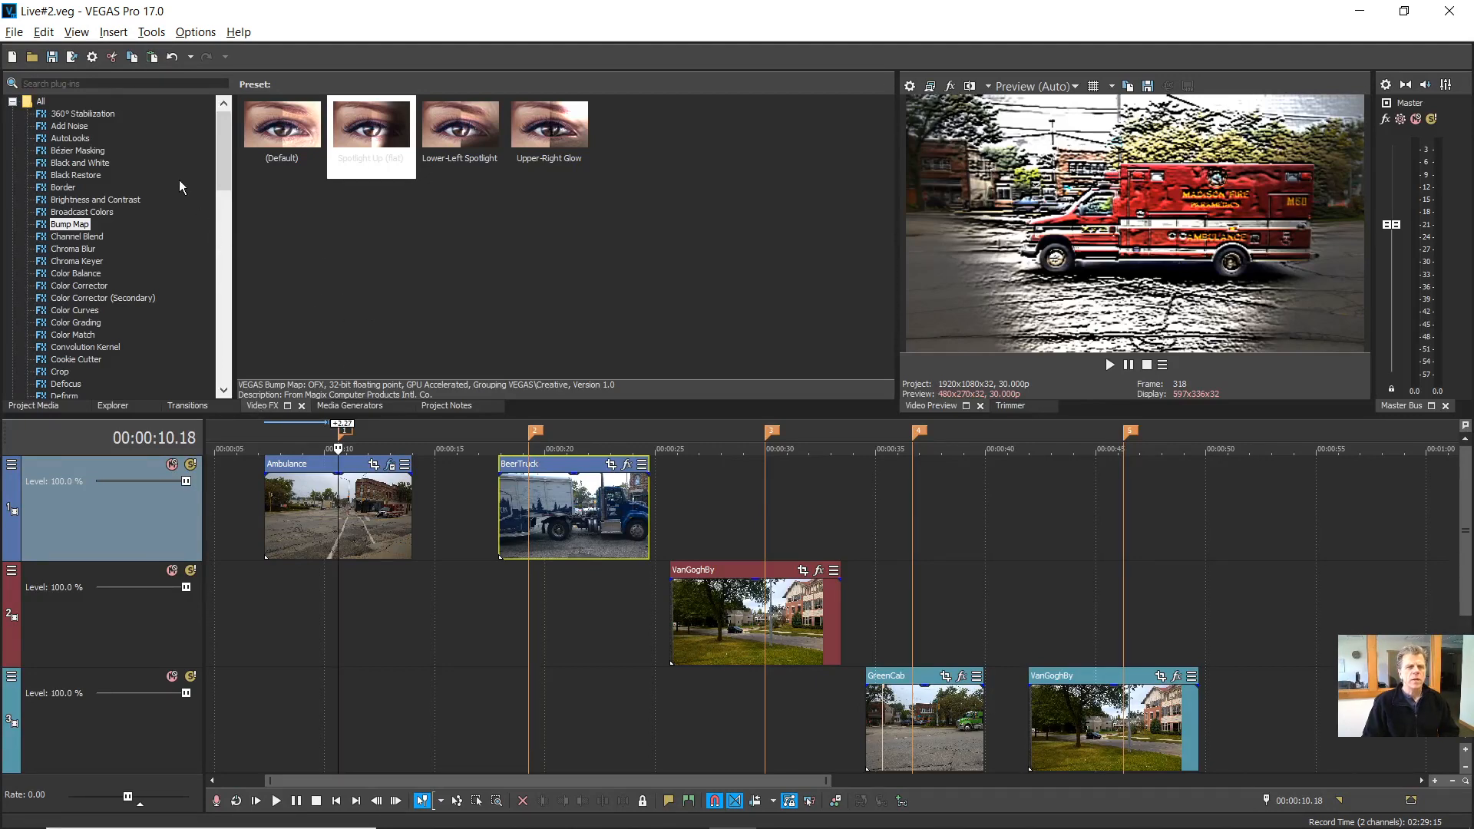
drag(224, 154, 227, 181)
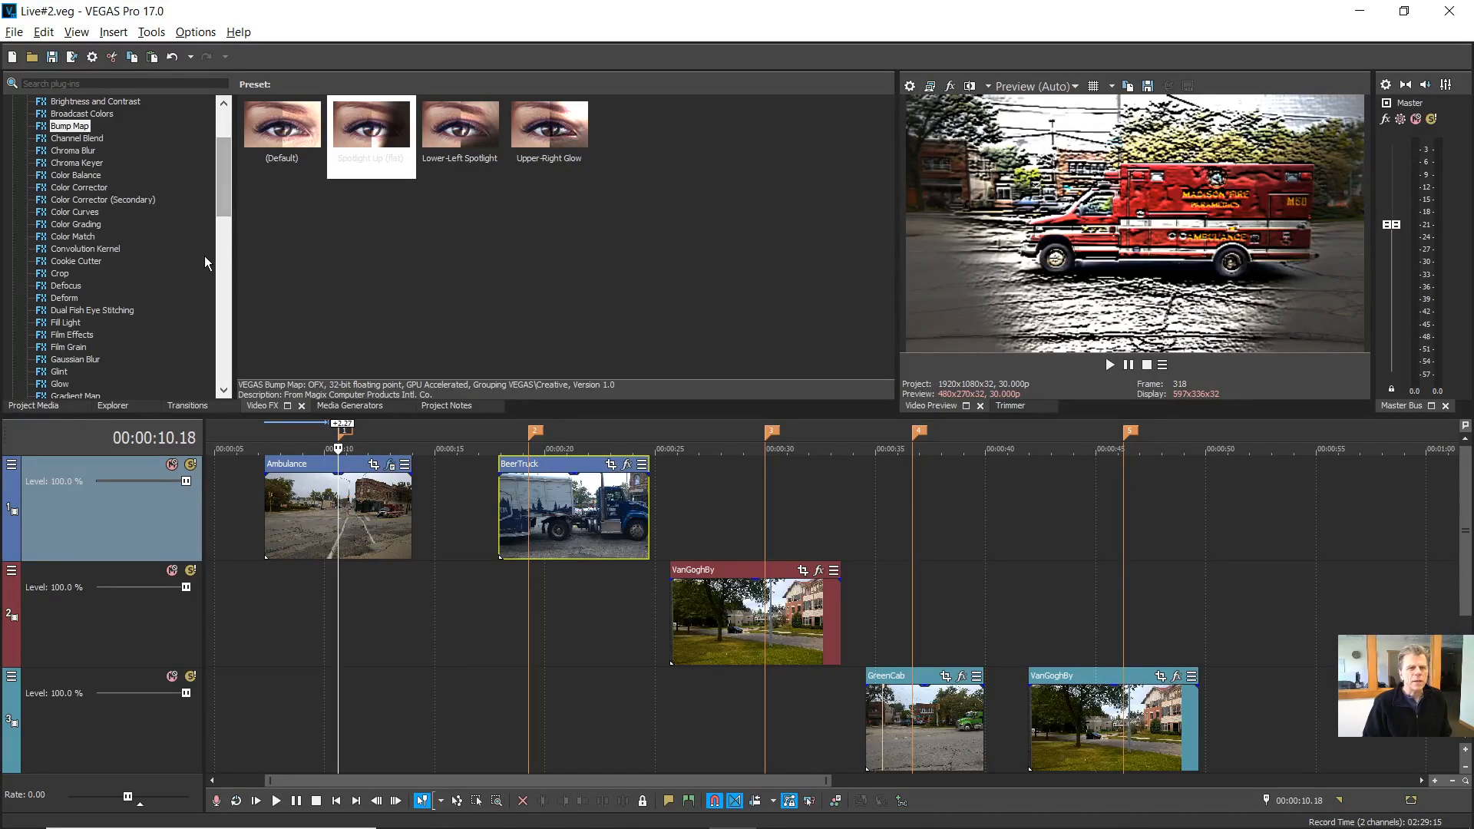
click(59, 336)
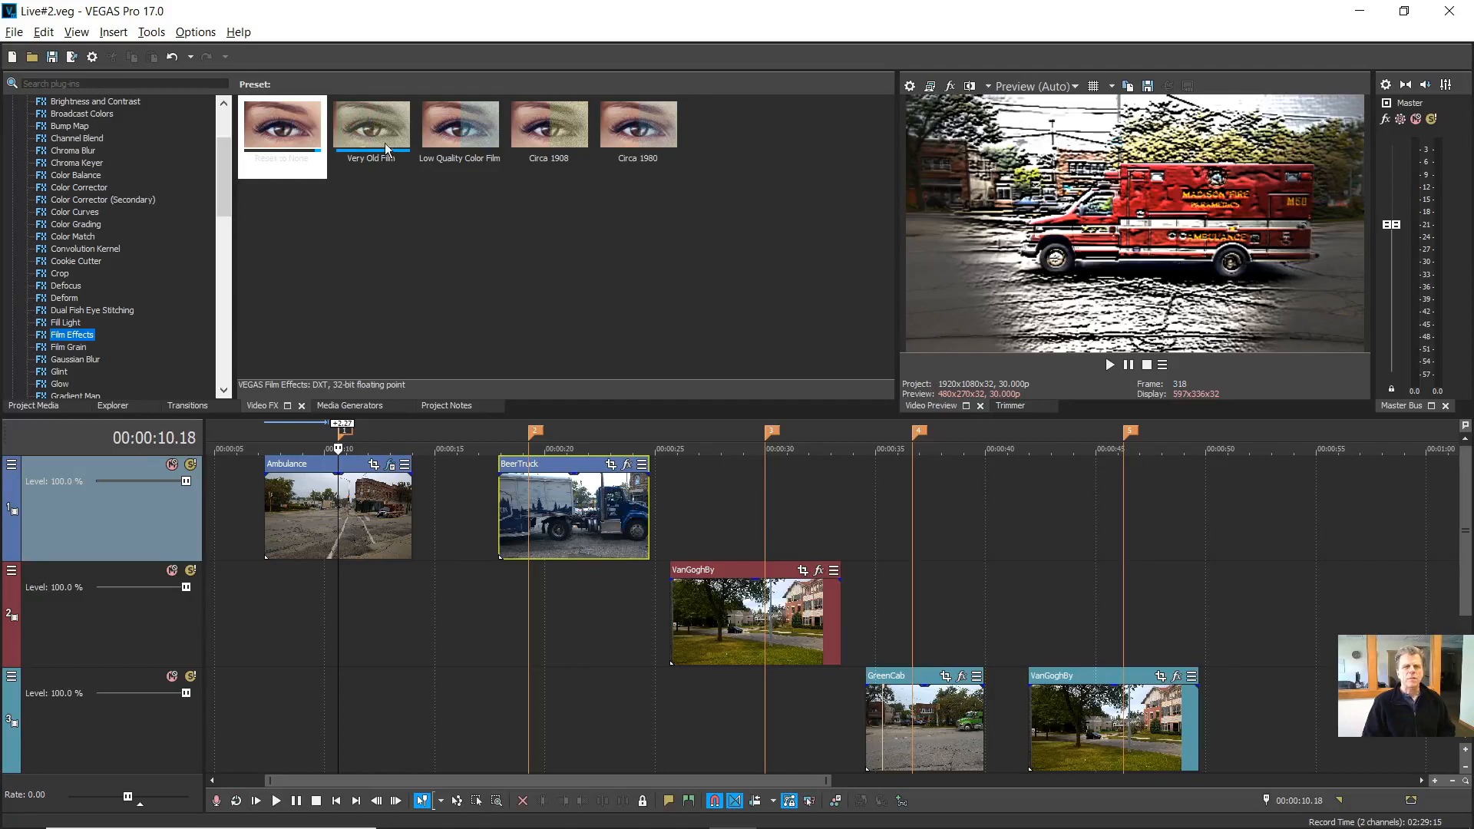
drag(551, 127, 60, 514)
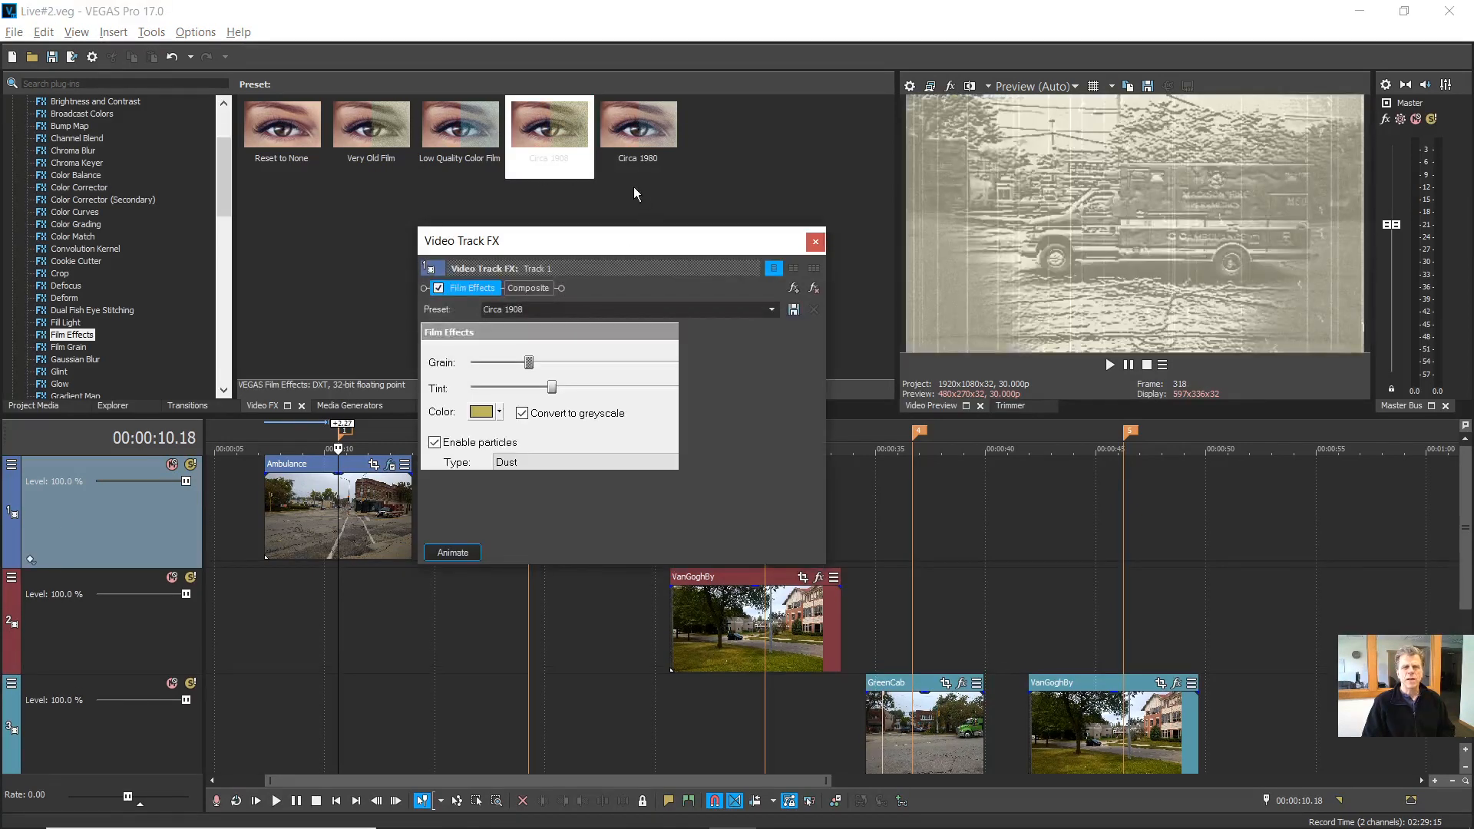
drag(578, 247, 604, 530)
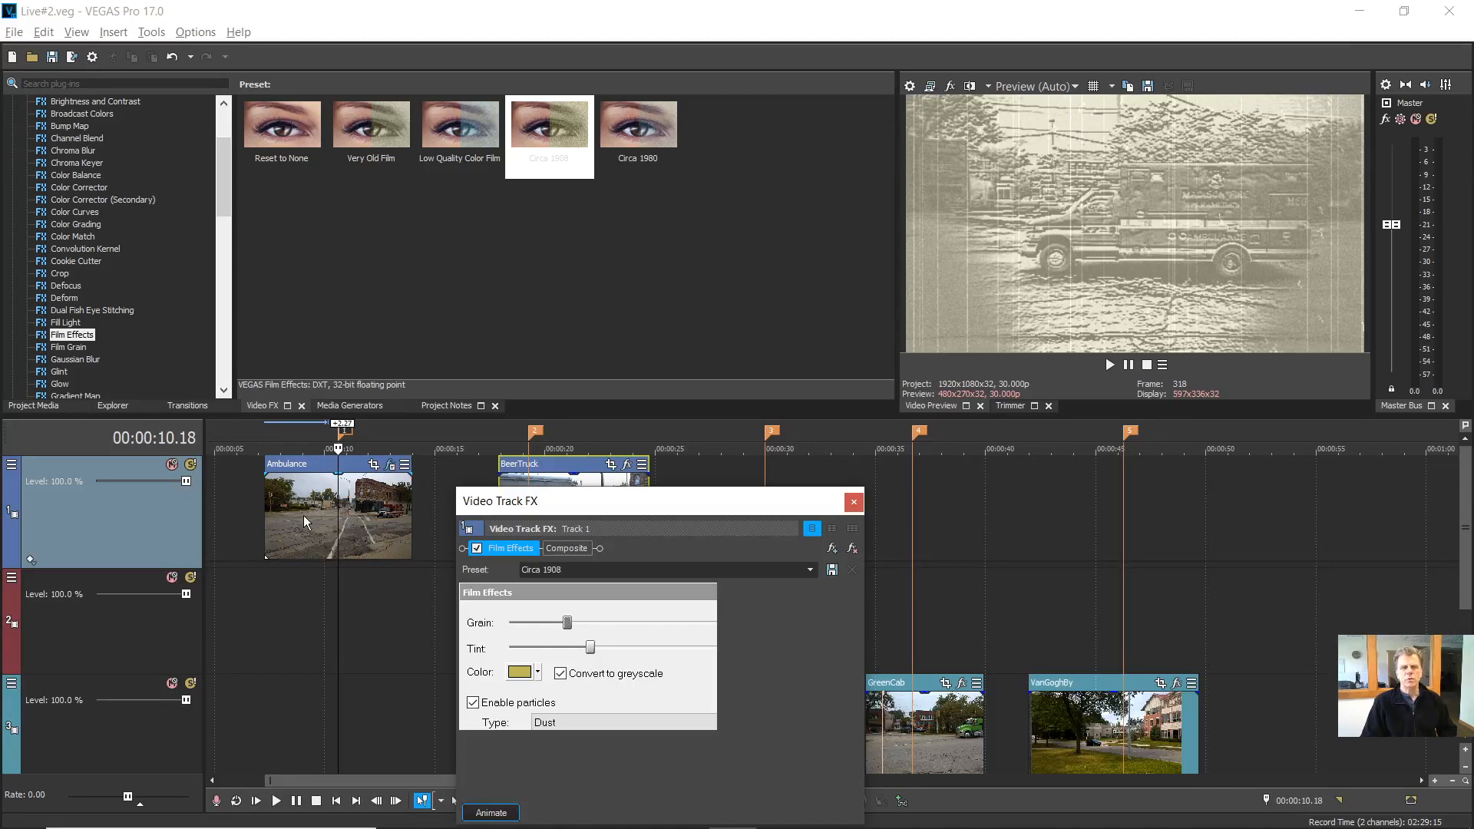
drag(583, 504, 431, 570)
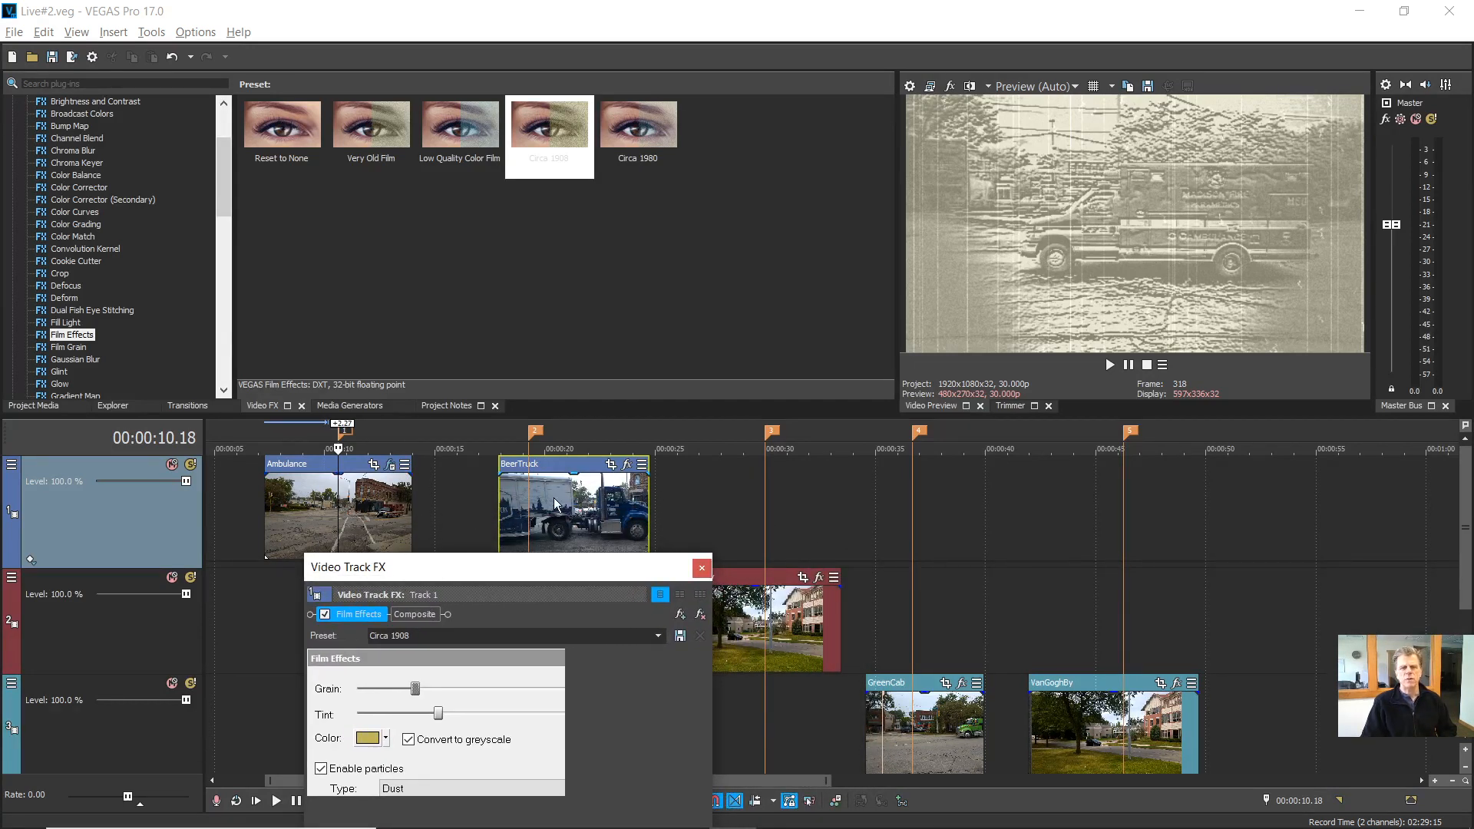
click(531, 435)
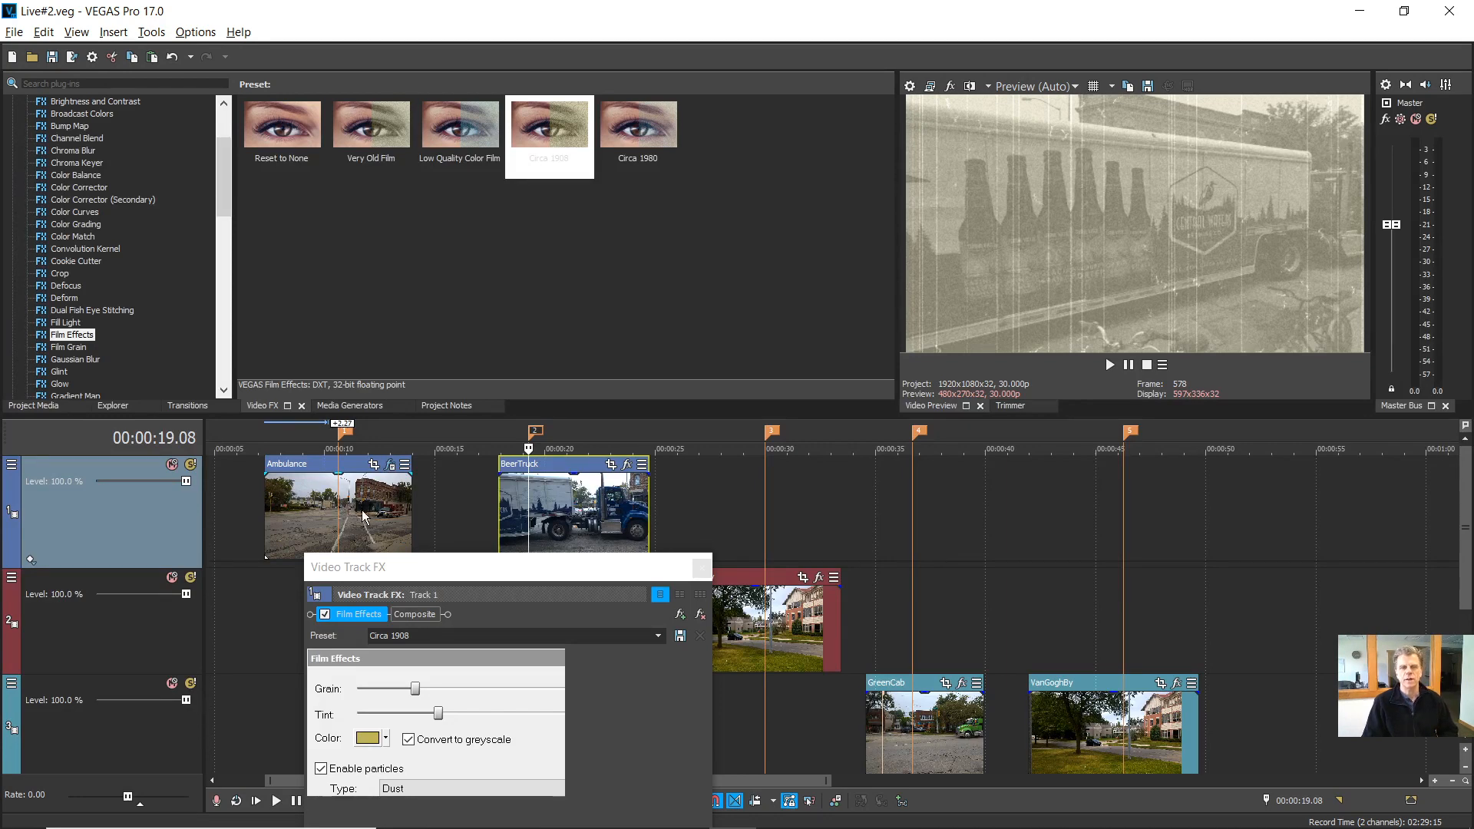
click(702, 568)
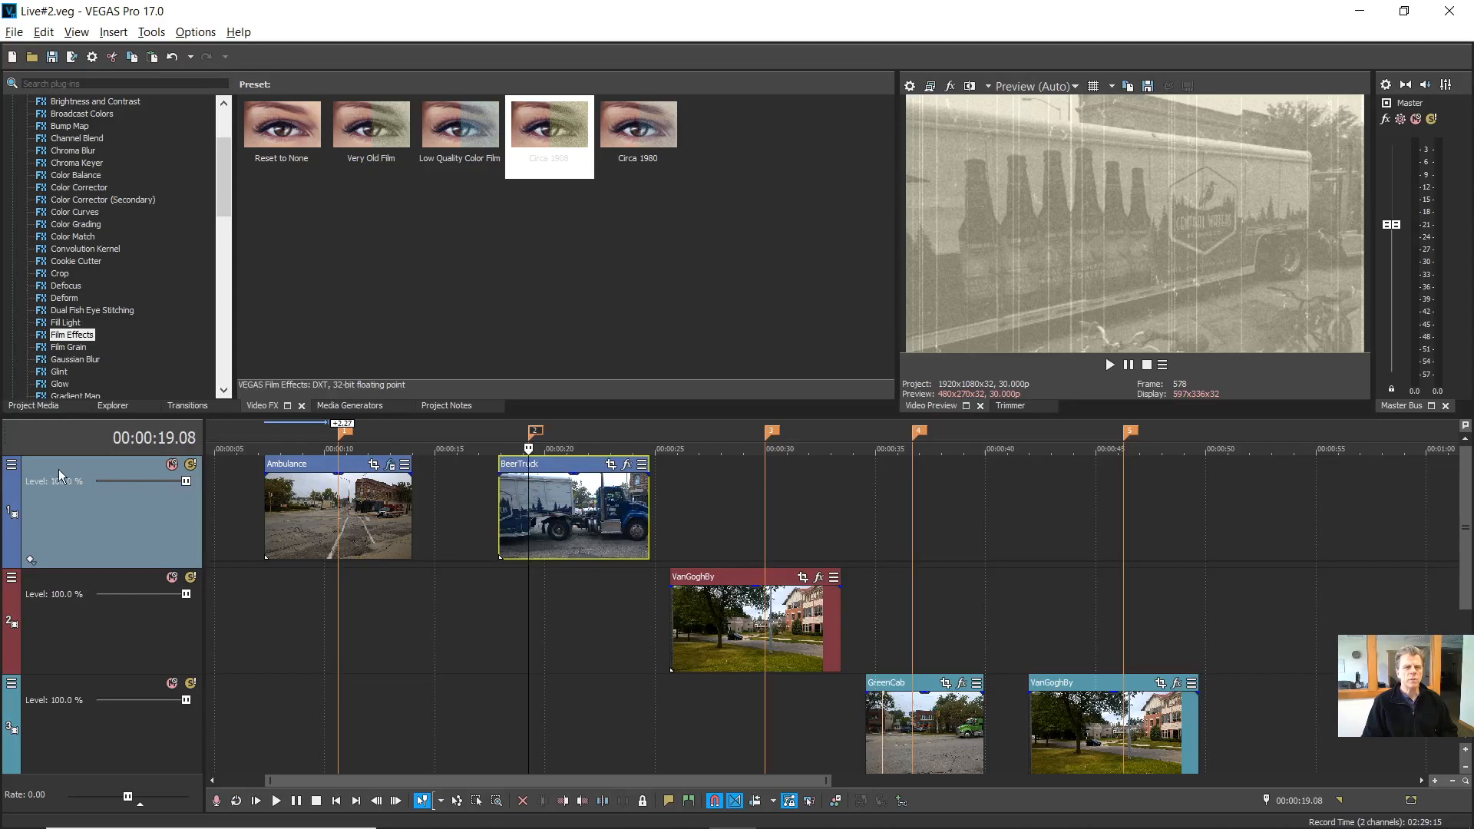
Reopen track 1's effects and change the Film Effects preset to Circa 1980
click(12, 466)
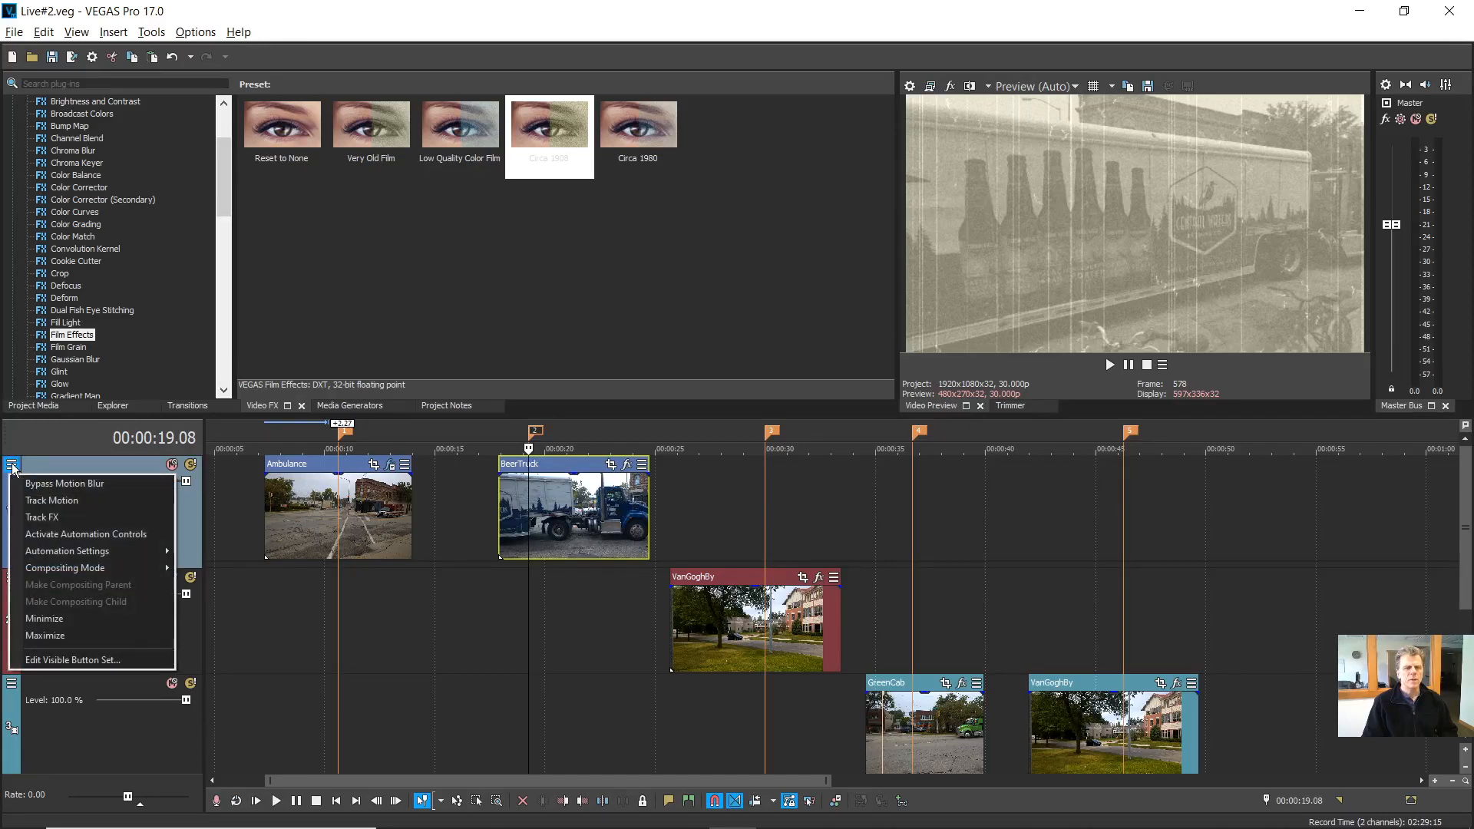
click(51, 520)
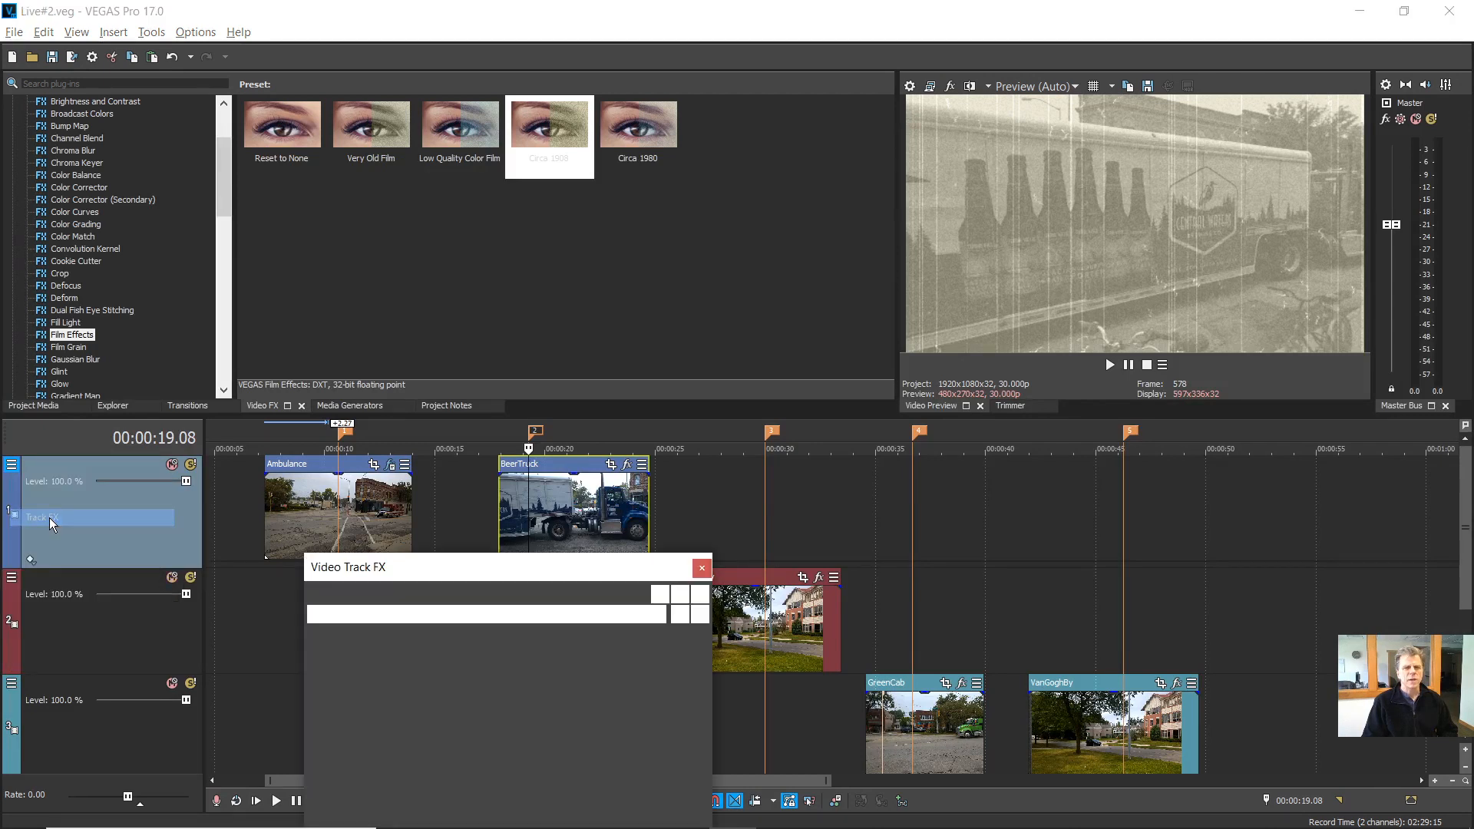
drag(484, 573, 550, 252)
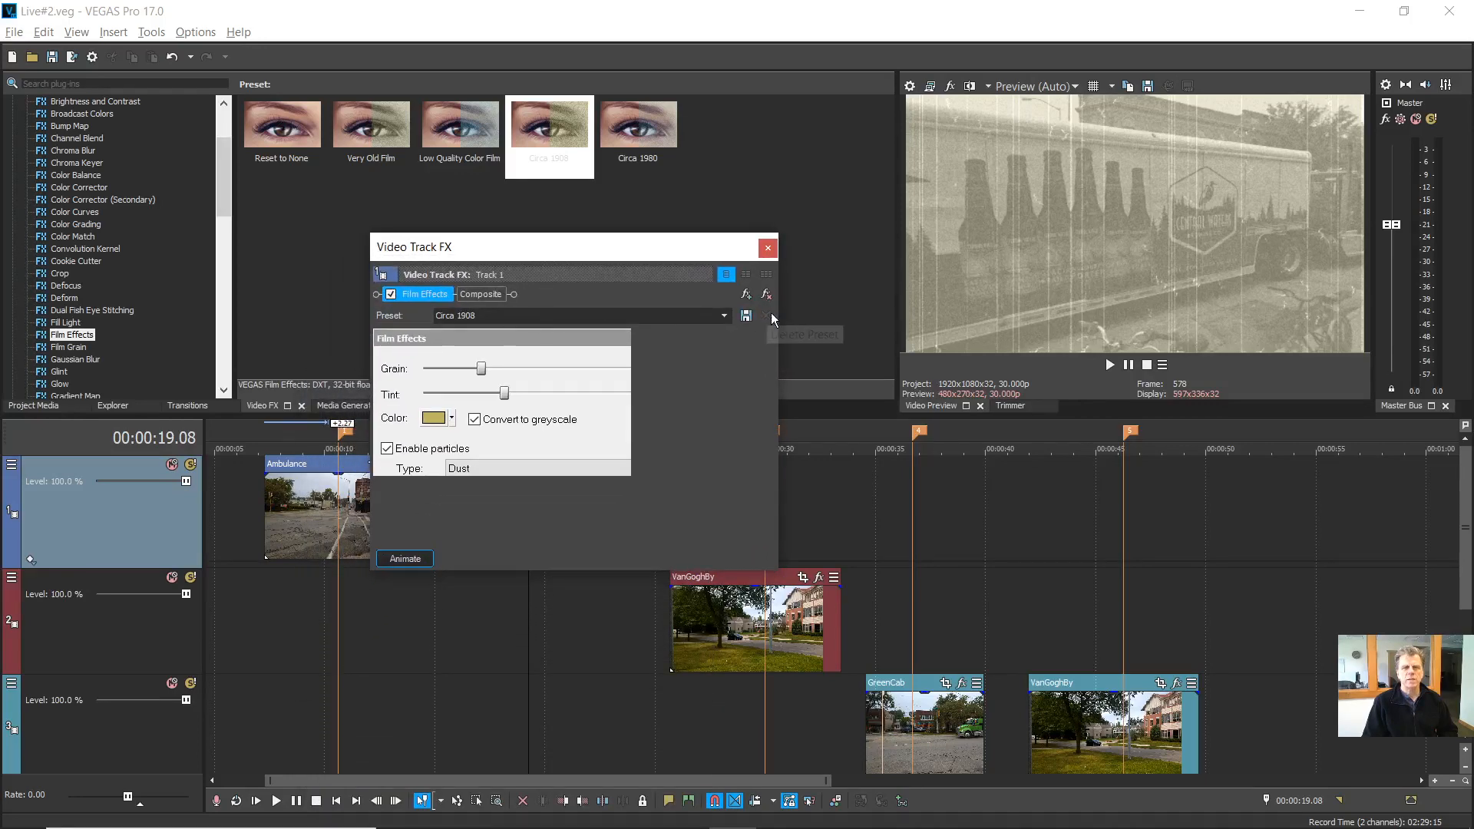
click(724, 316)
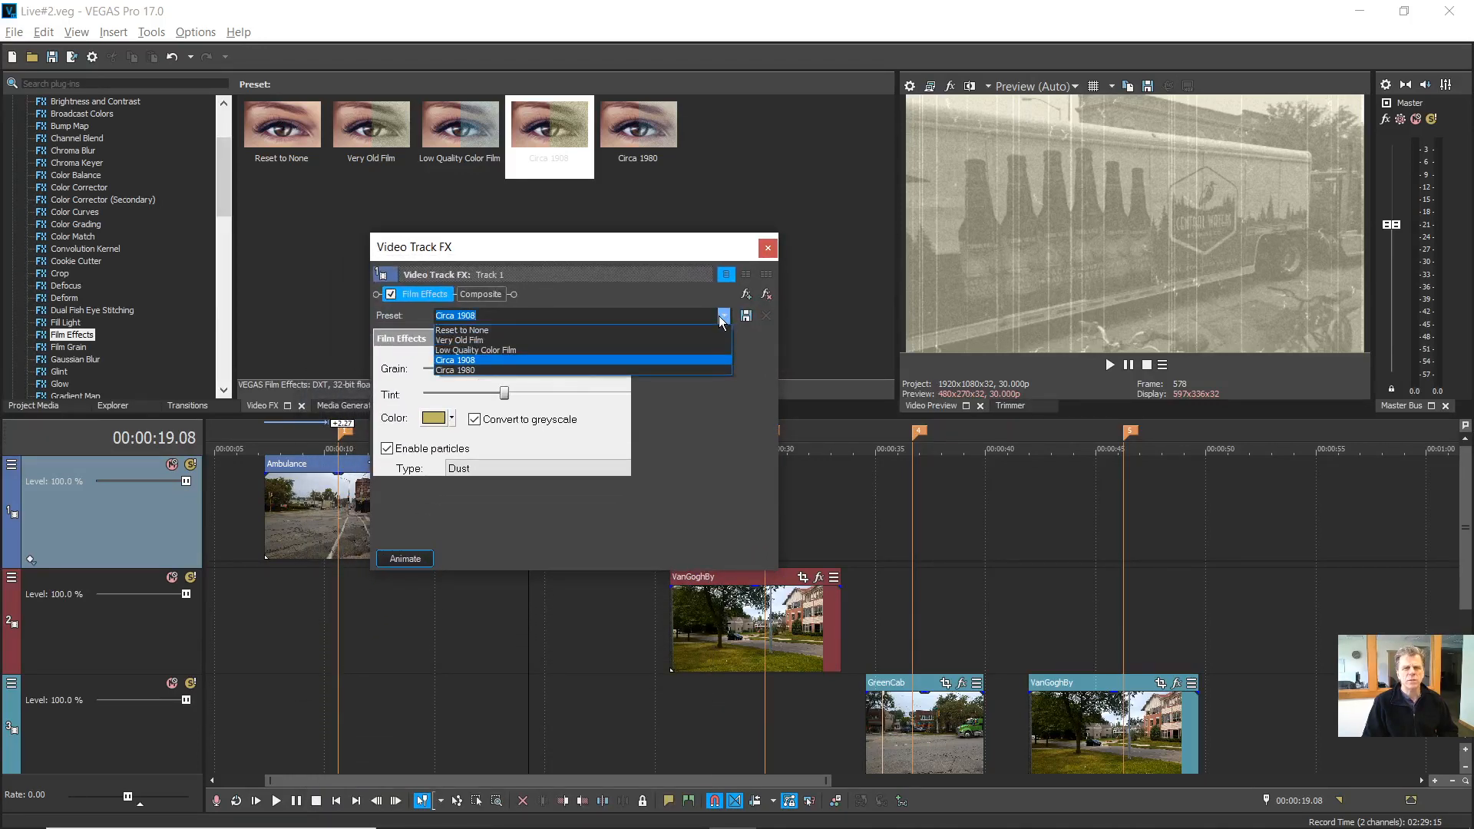
click(473, 369)
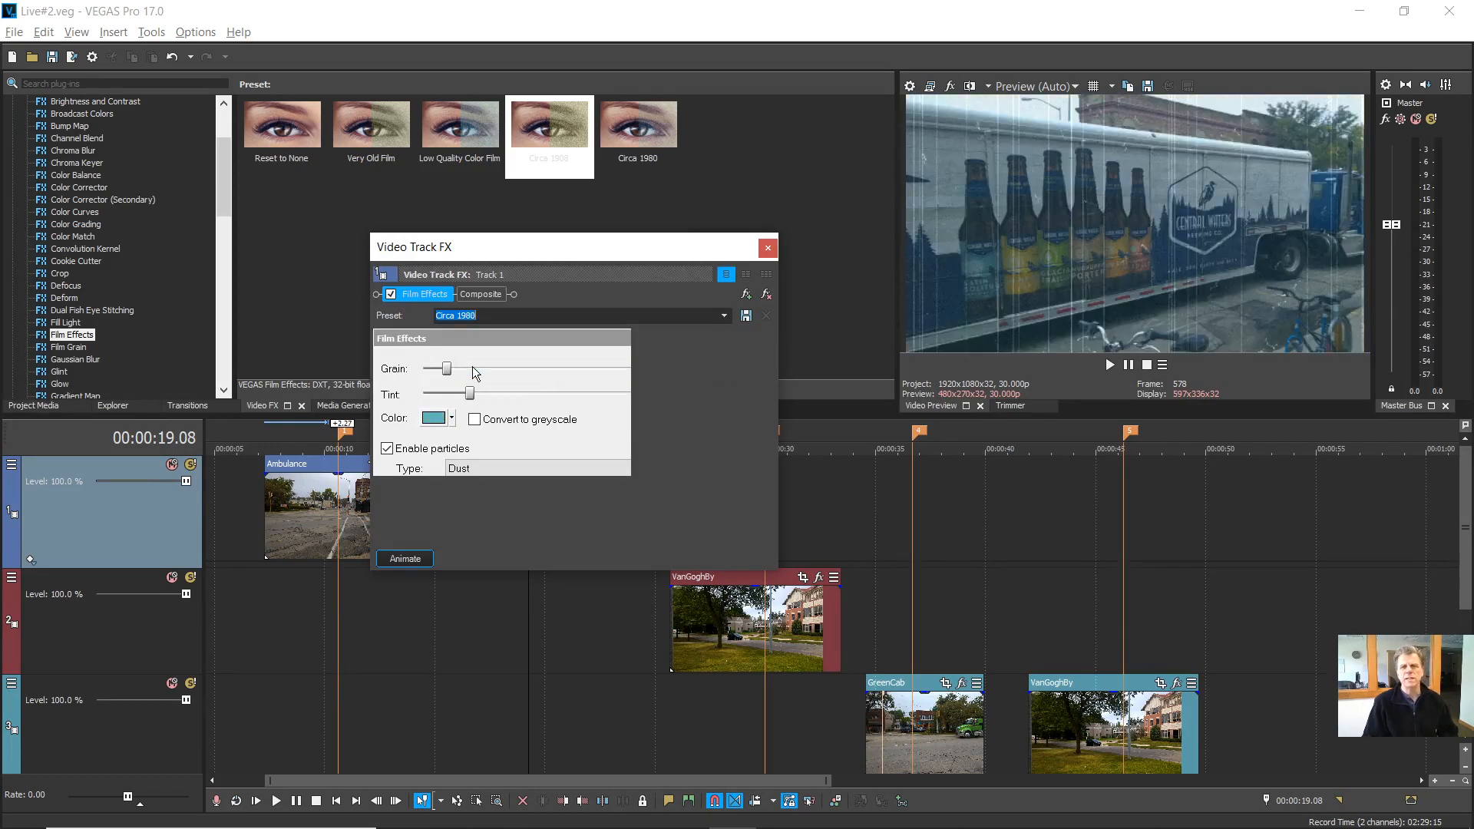
click(768, 248)
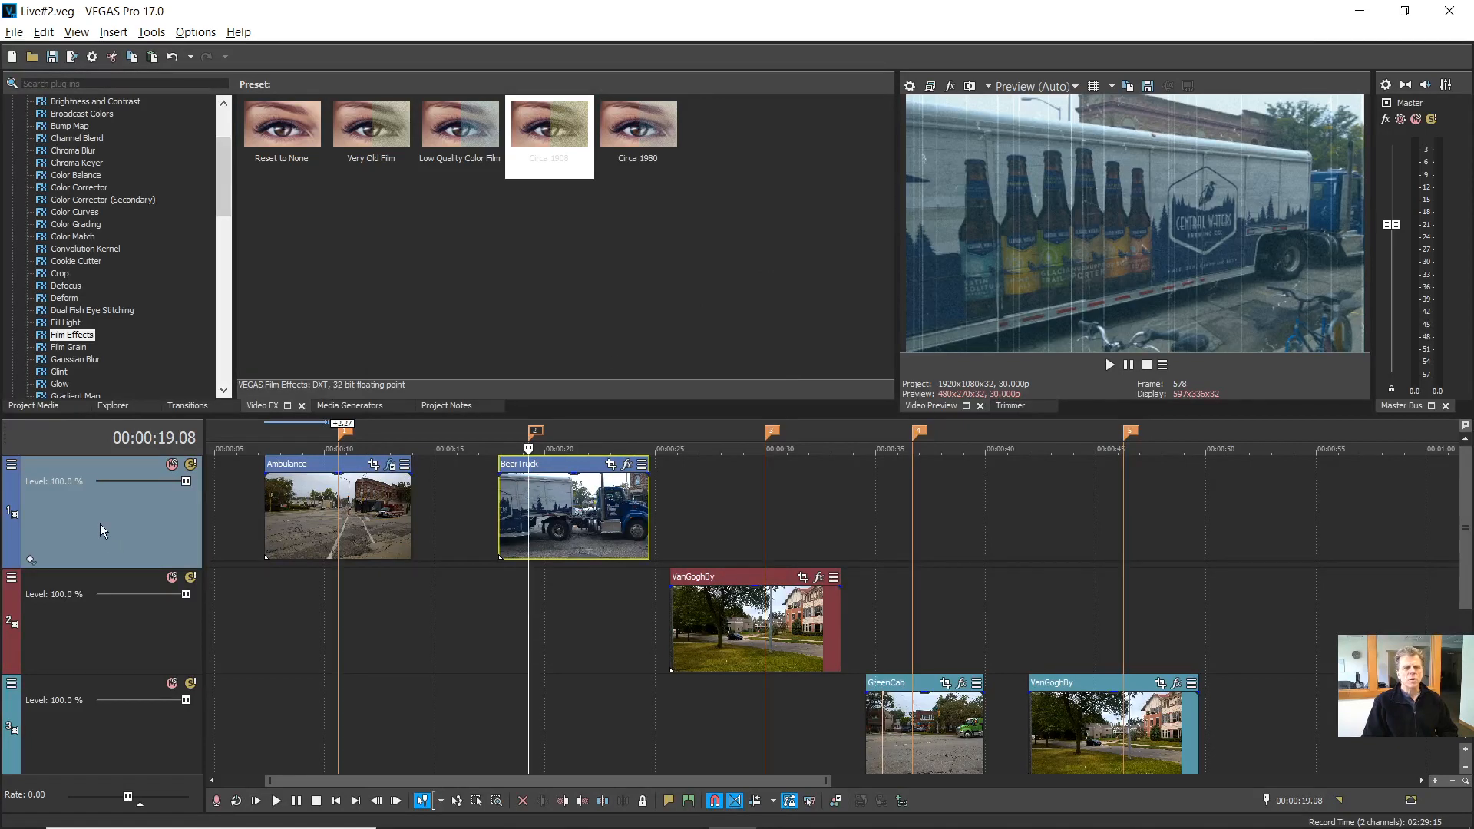
Check track 1's effect options and compare the previews of the clips on track 1 with the VanGoghBy and GreenCab clips
click(11, 466)
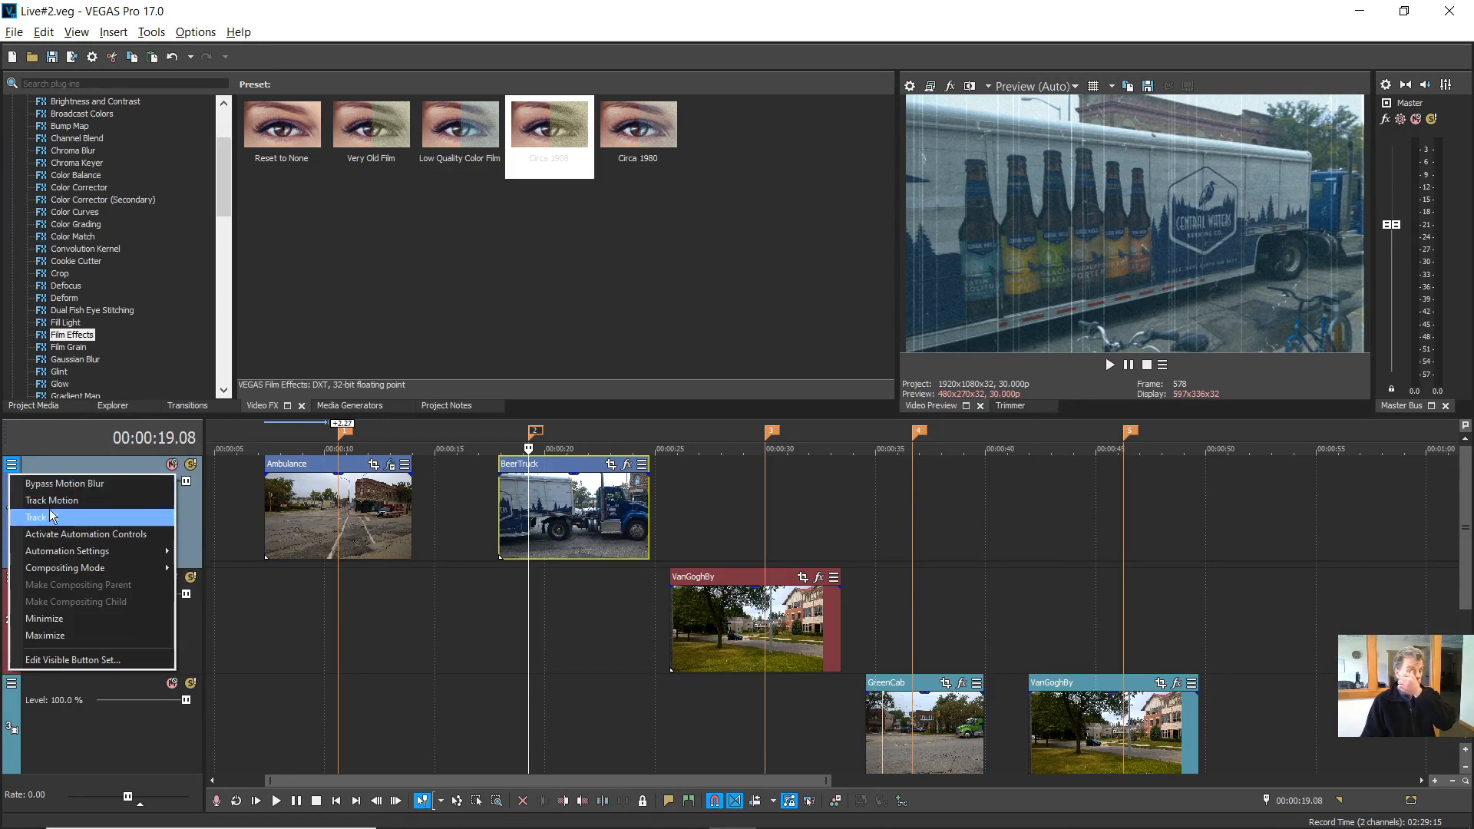
click(352, 504)
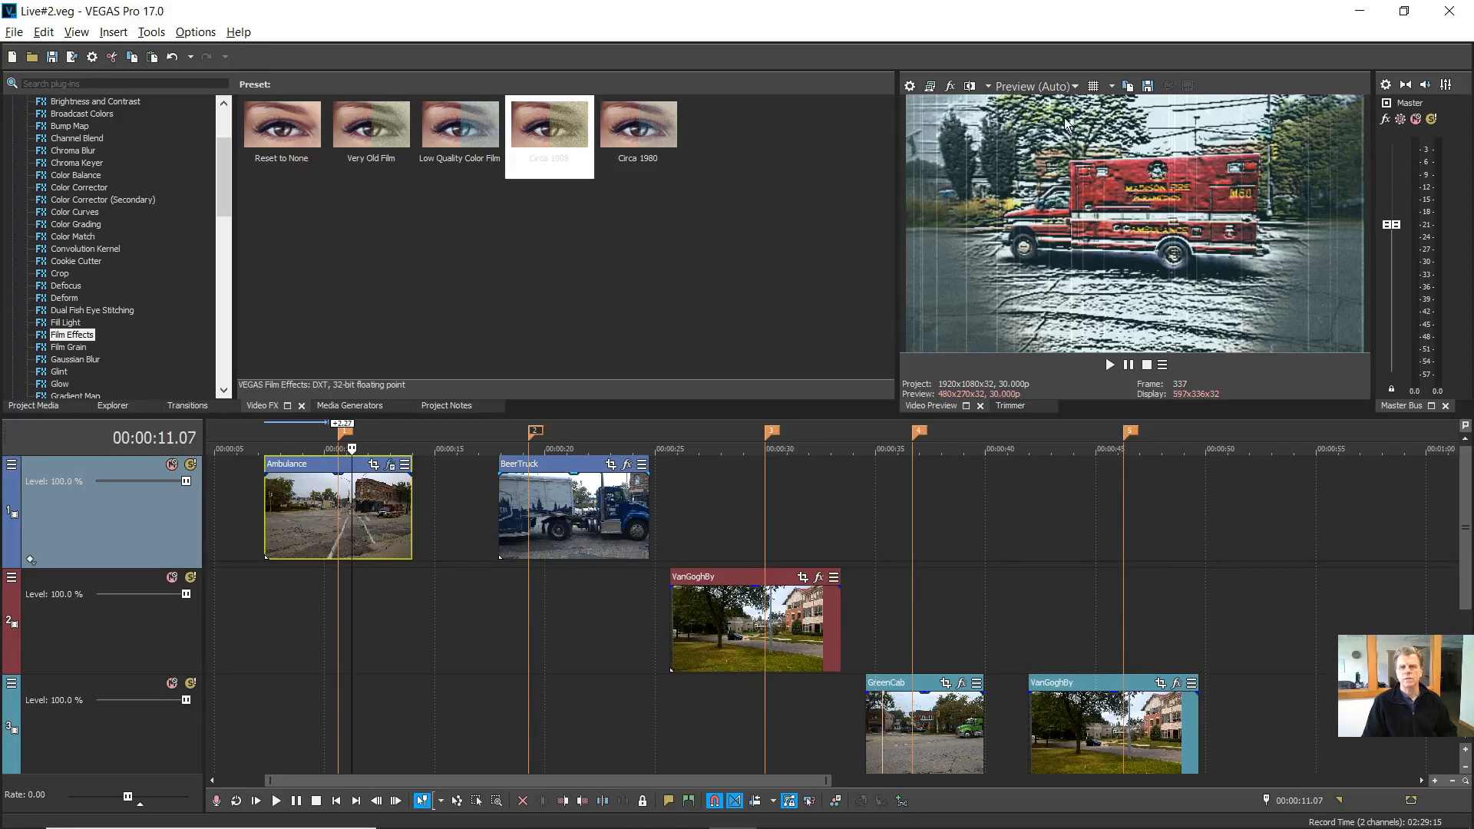
click(335, 502)
click(529, 509)
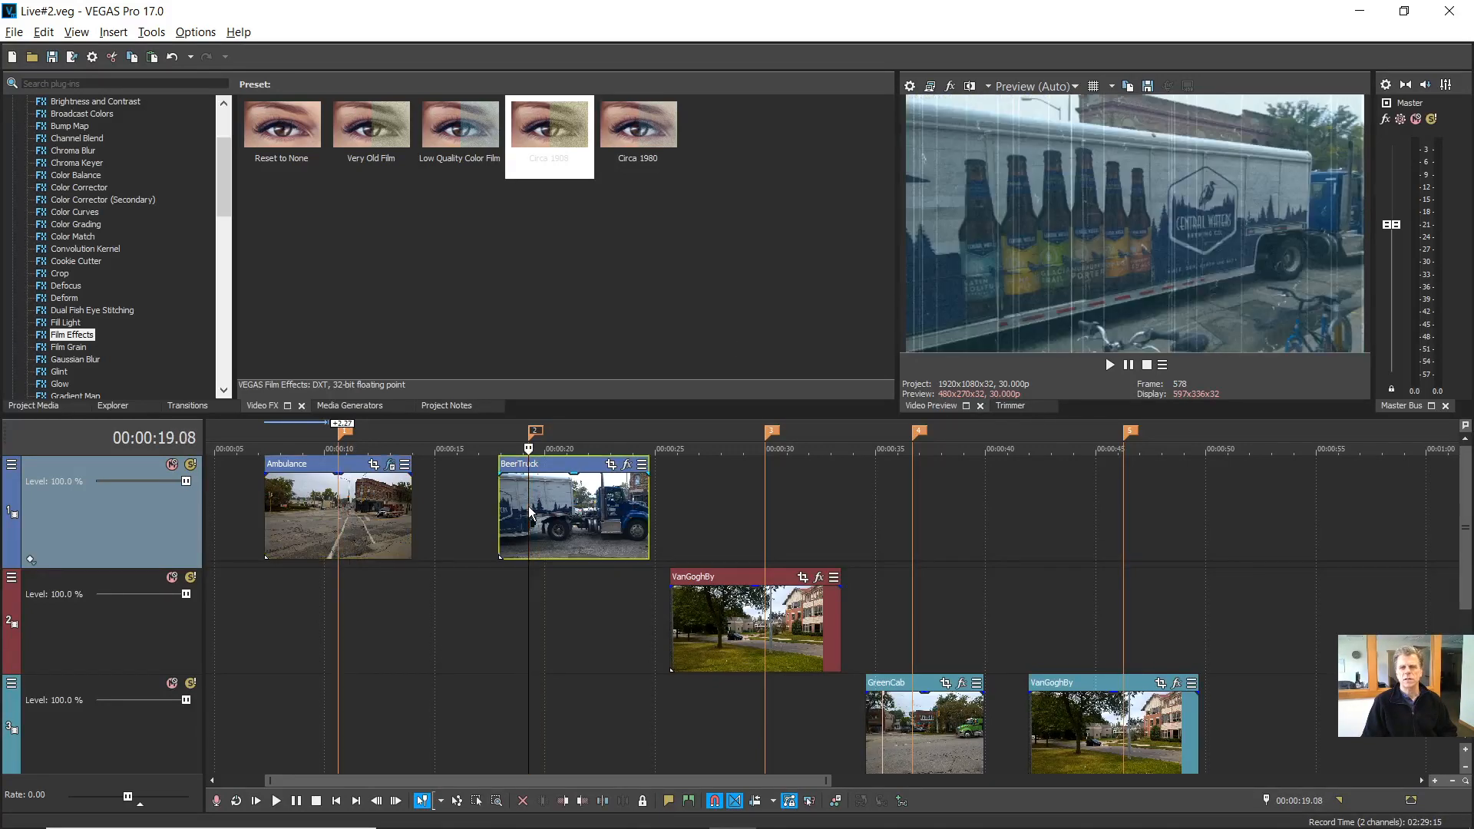
click(772, 618)
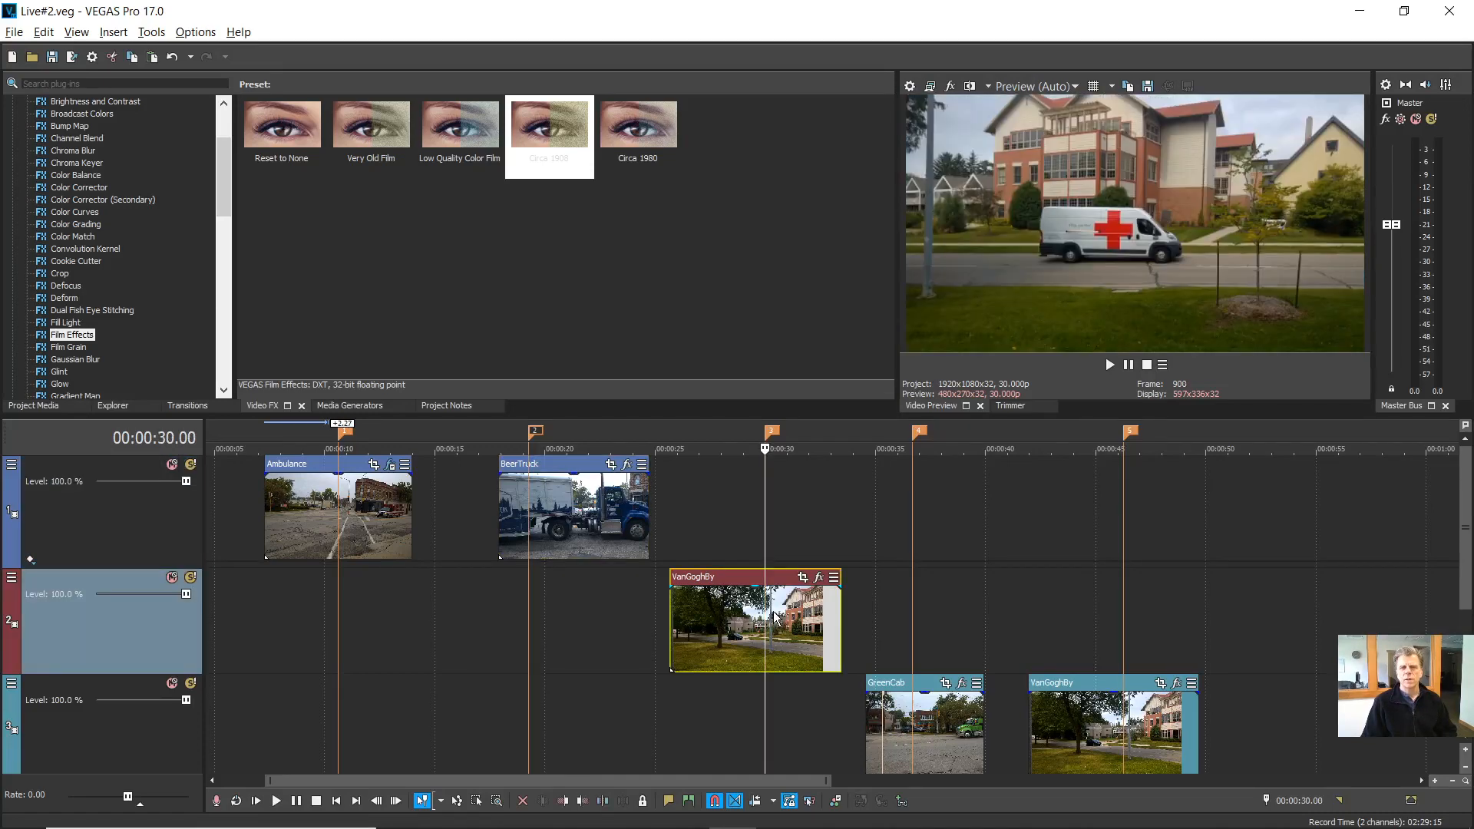
click(910, 721)
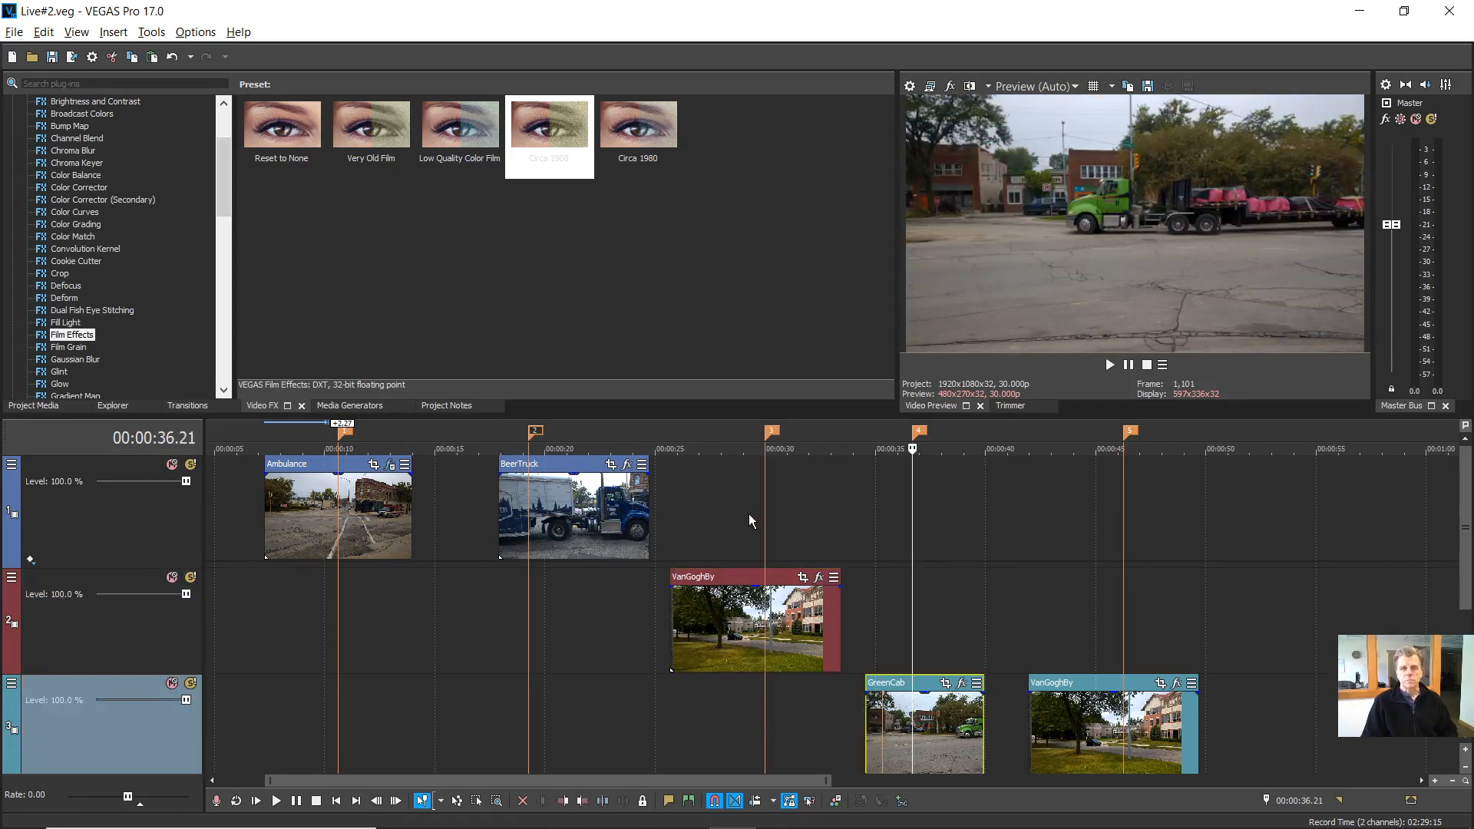
Check track 2's effect options and compare the two VanGoghBy clips on tracks 2 and 3 at markers 3 and 5
click(11, 579)
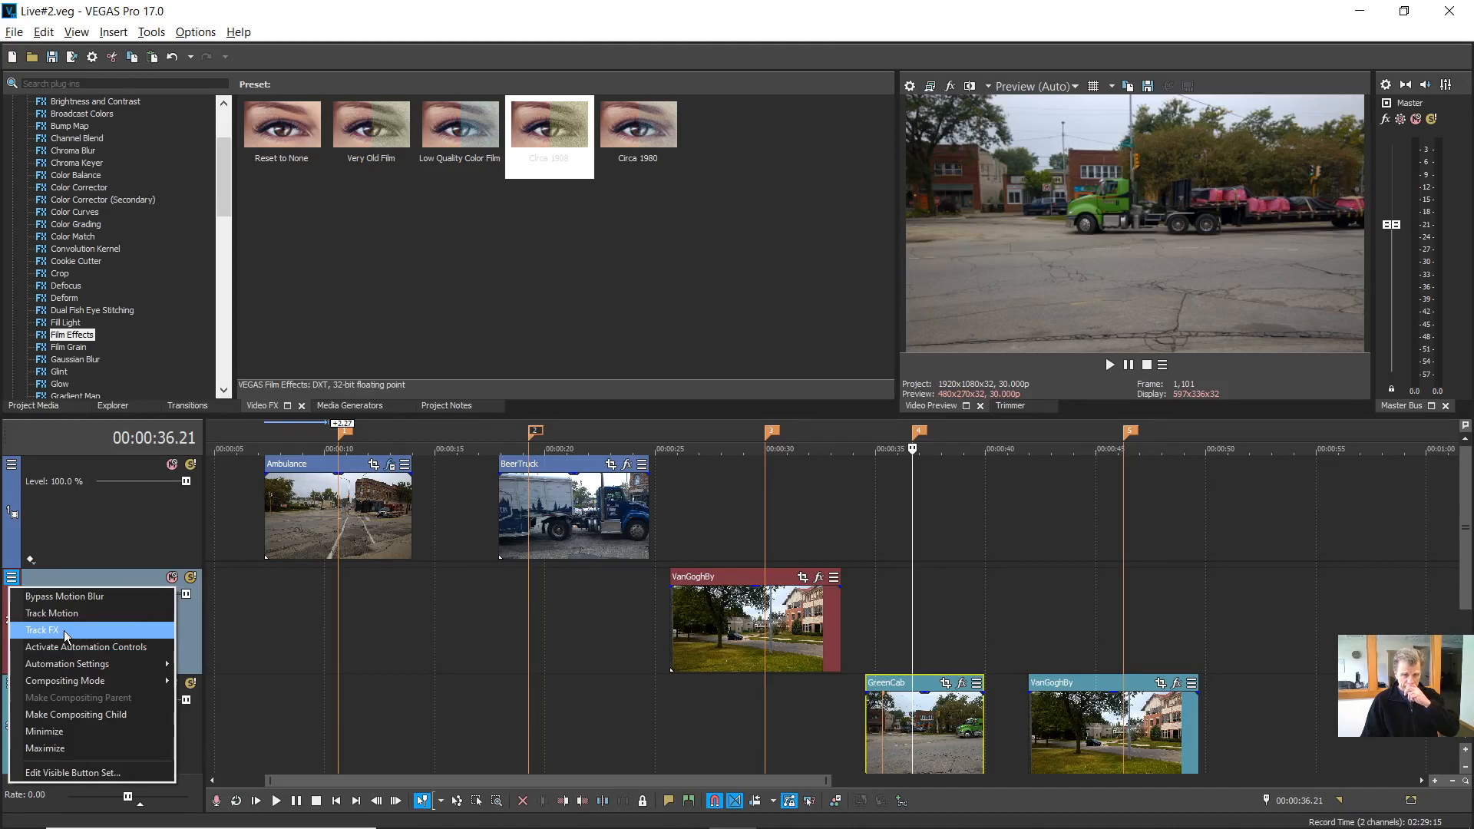
click(721, 605)
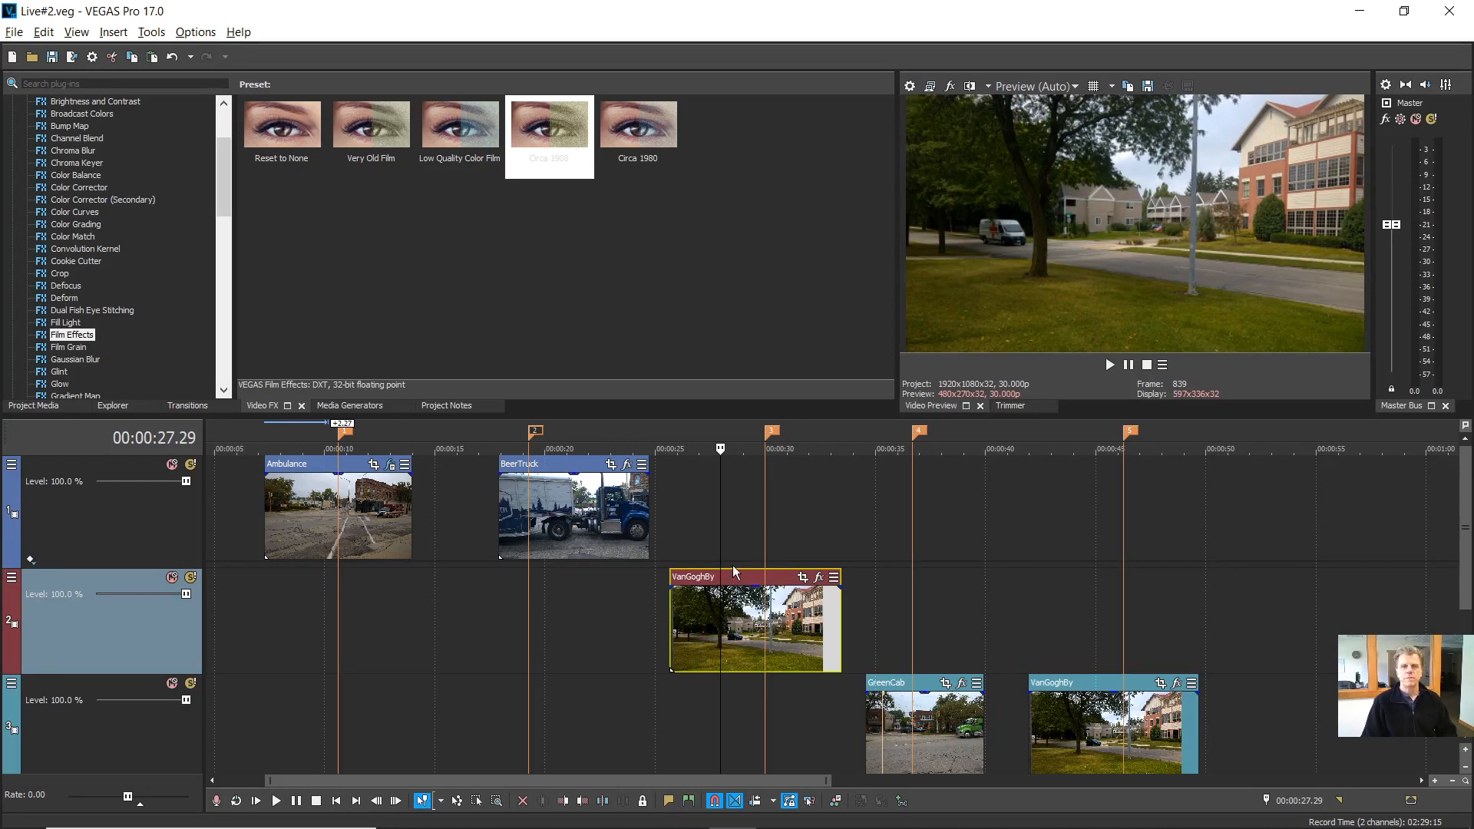
click(774, 445)
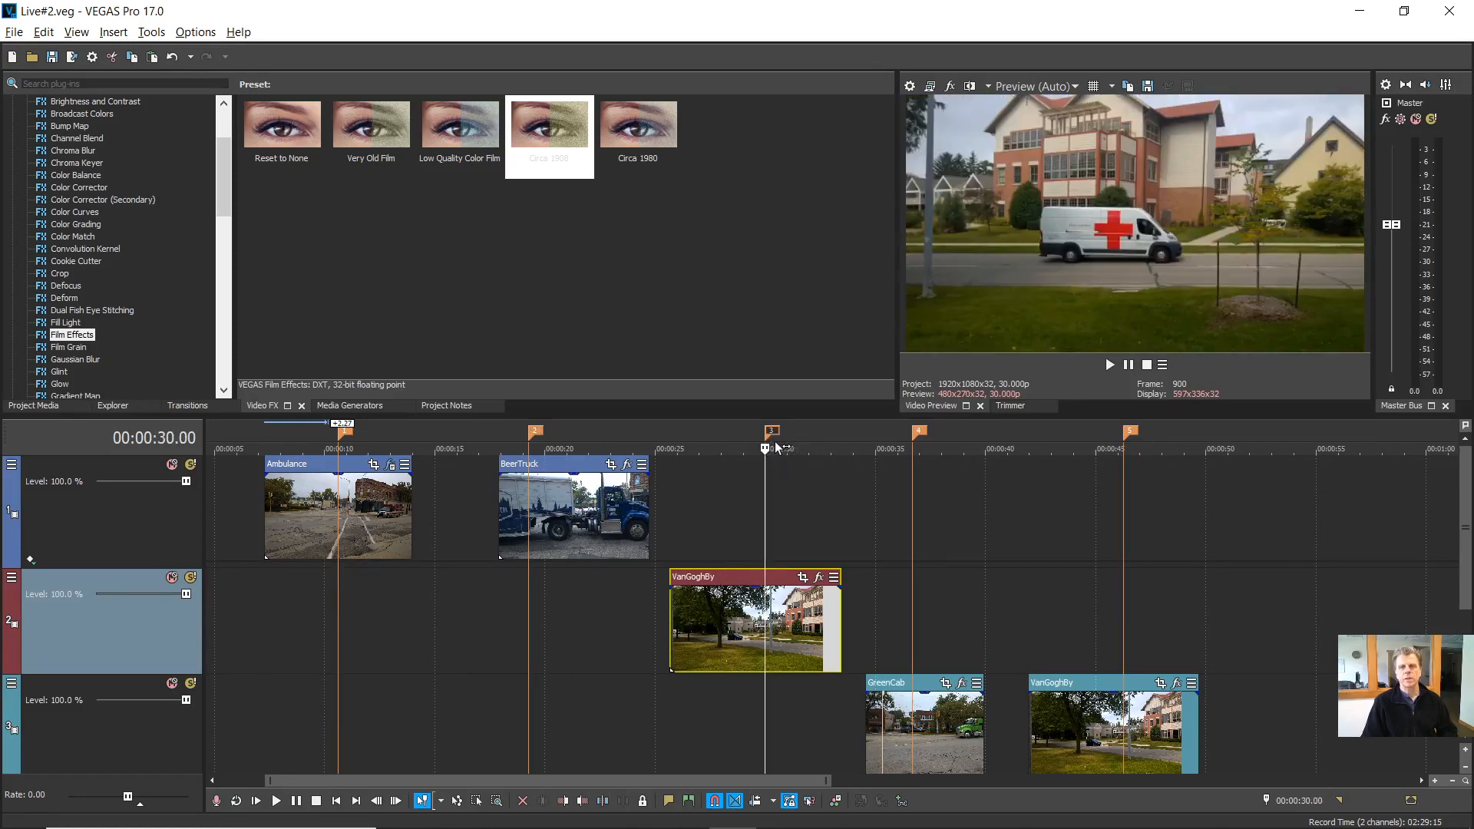
click(1129, 432)
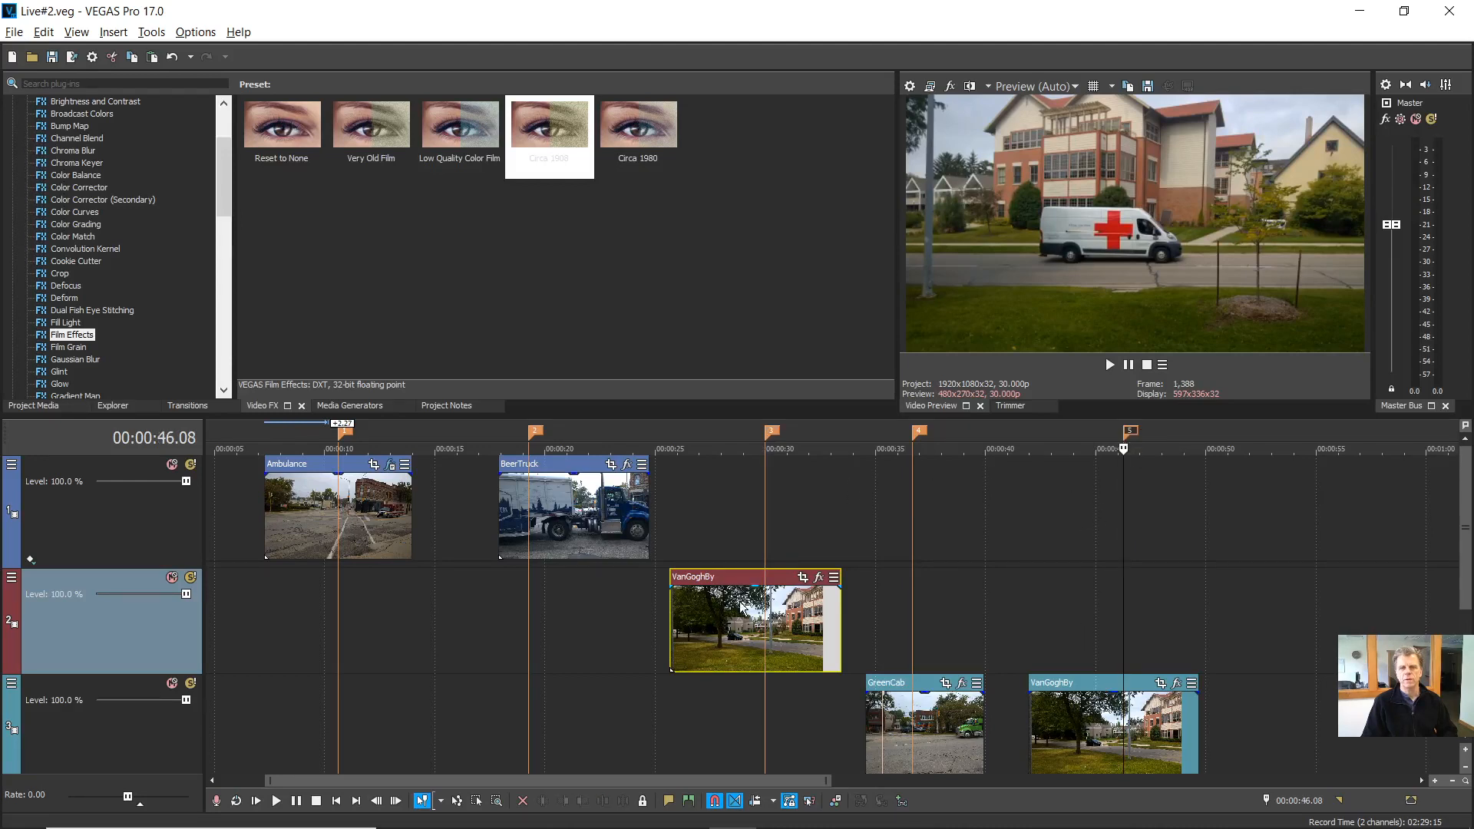
click(772, 432)
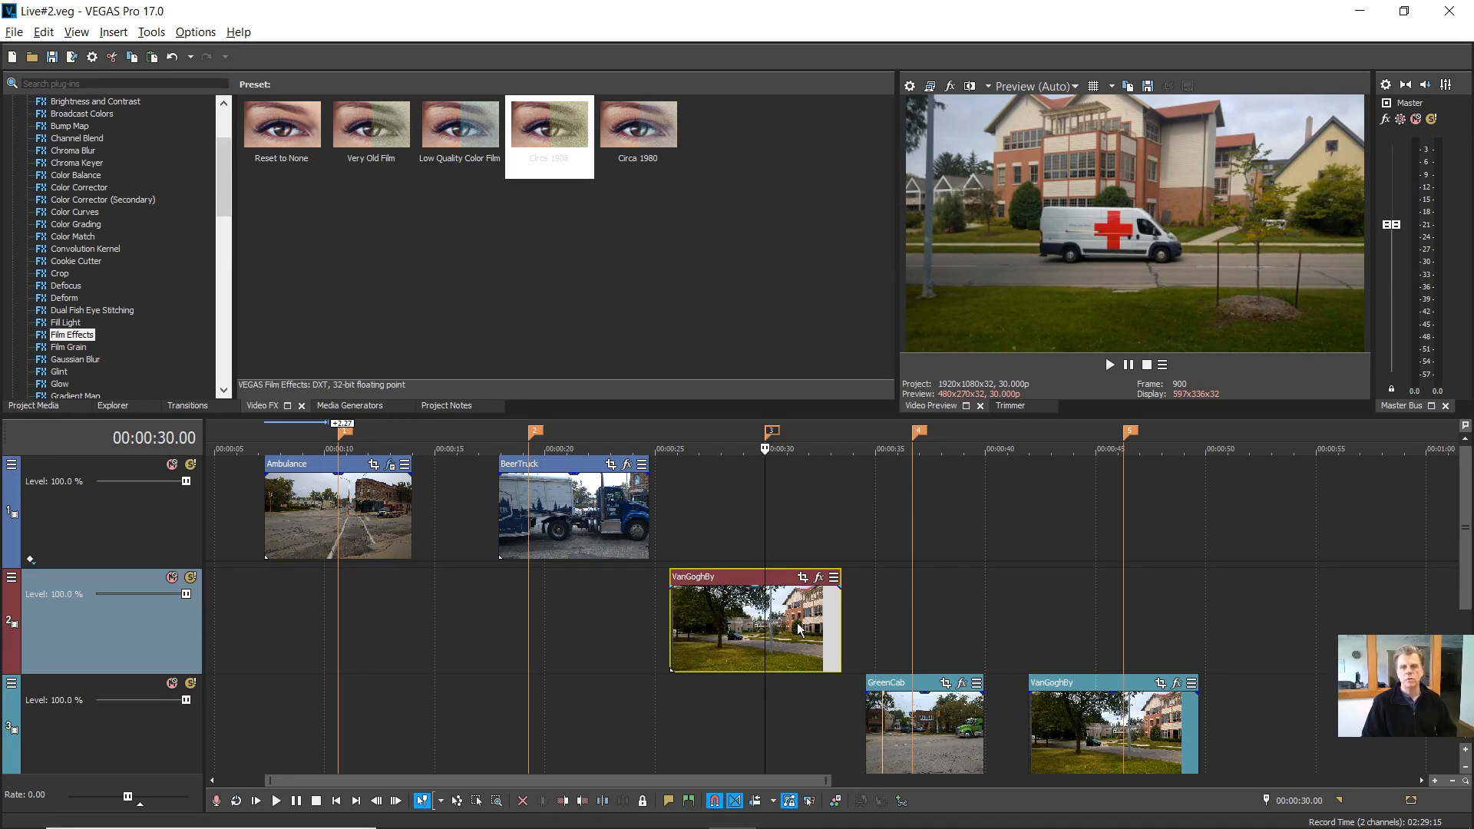
click(734, 606)
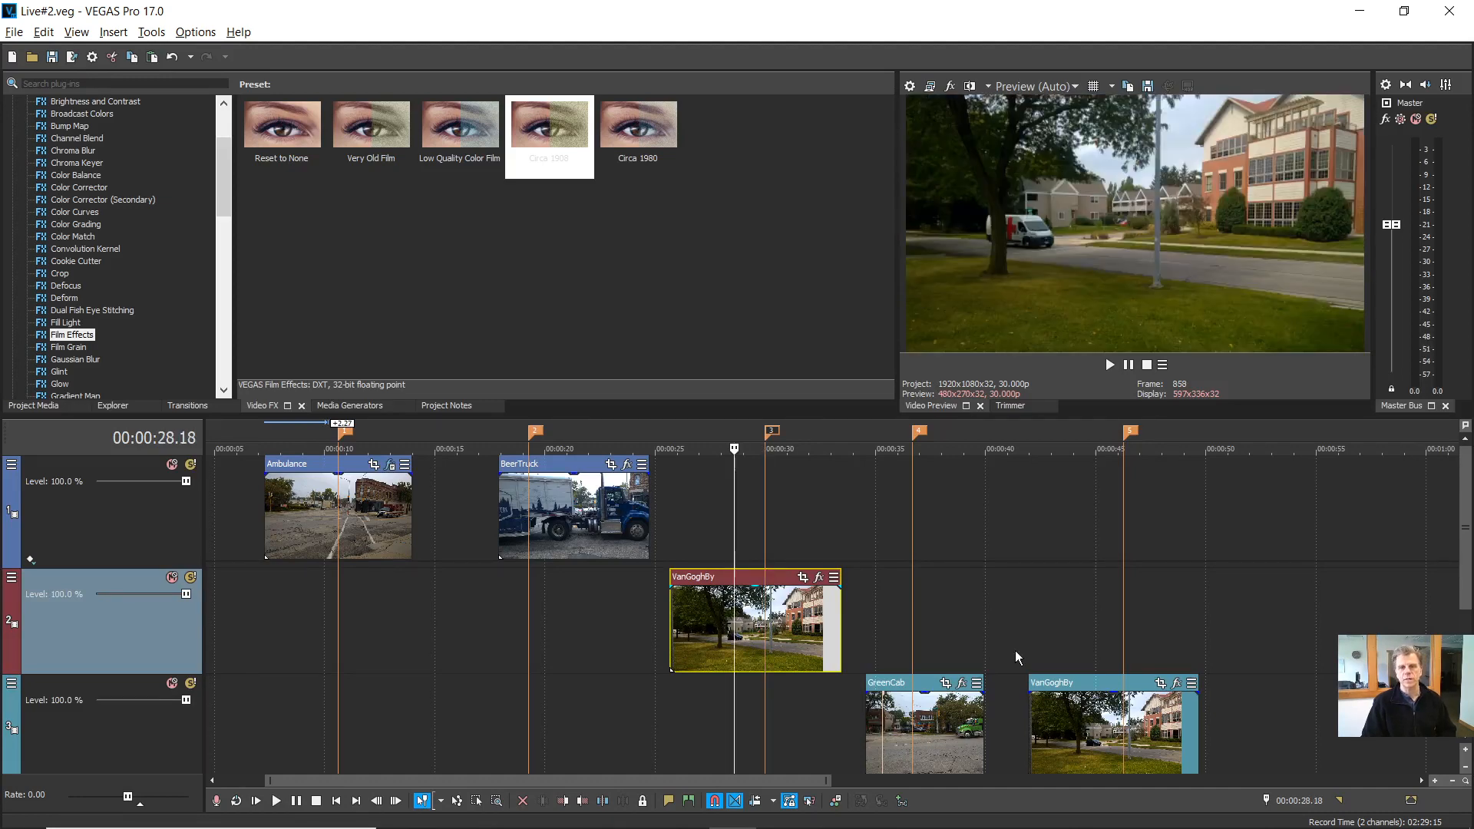
click(1124, 736)
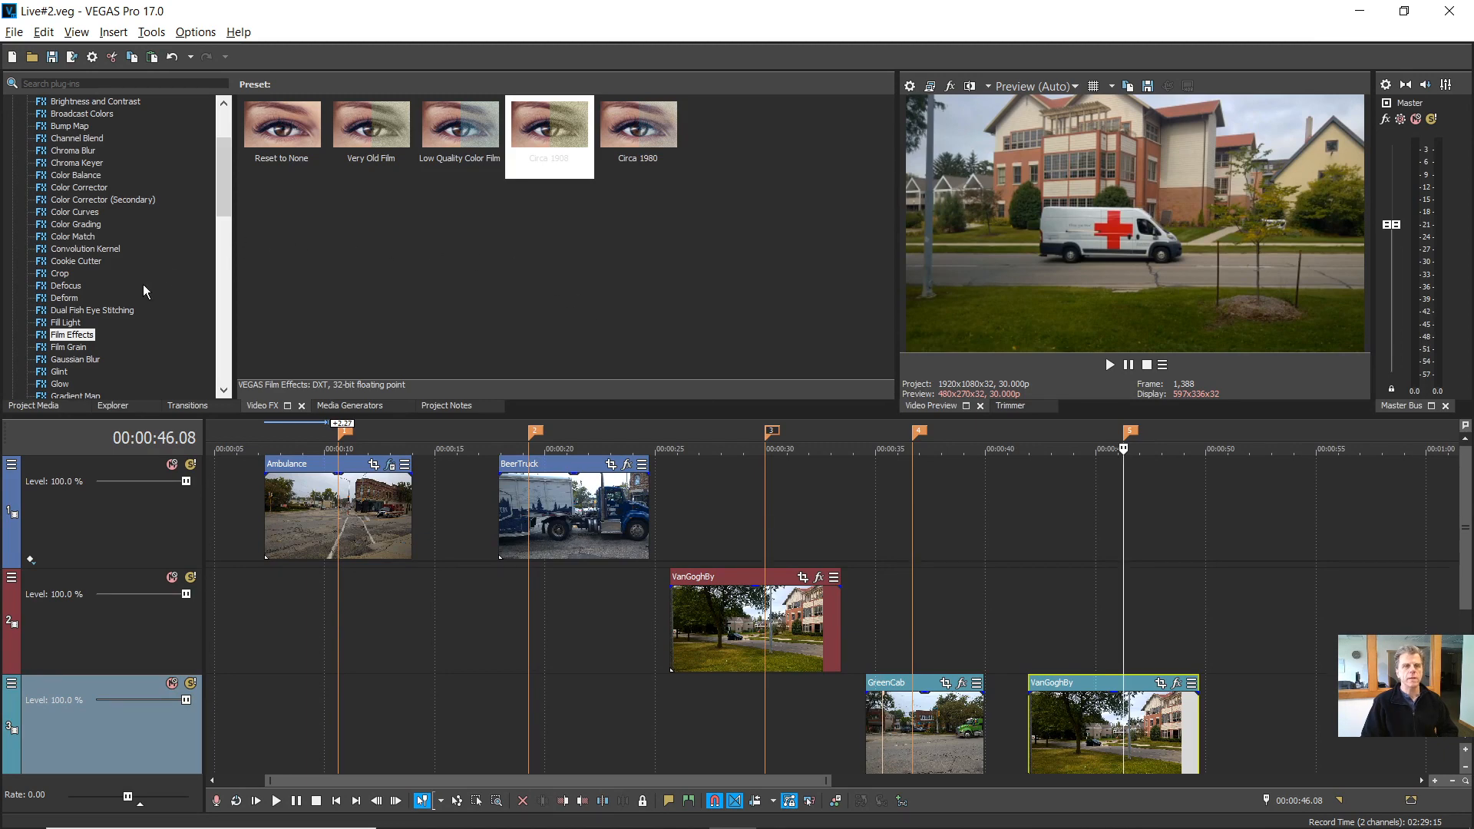
Review the imported project media and the Tracking folder's files, and preview the VanGoghBy clips that share one source
click(28, 406)
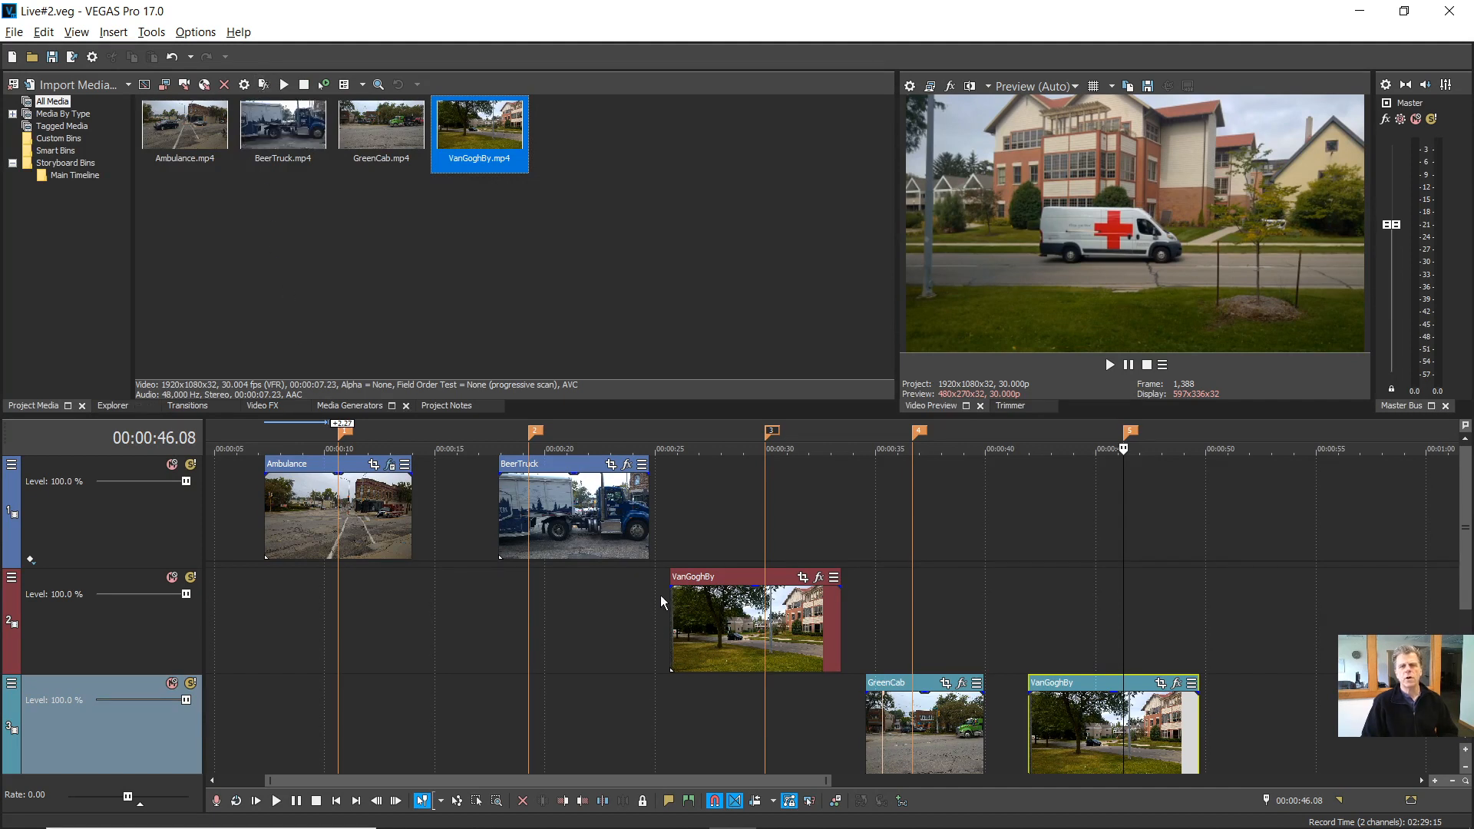
click(914, 581)
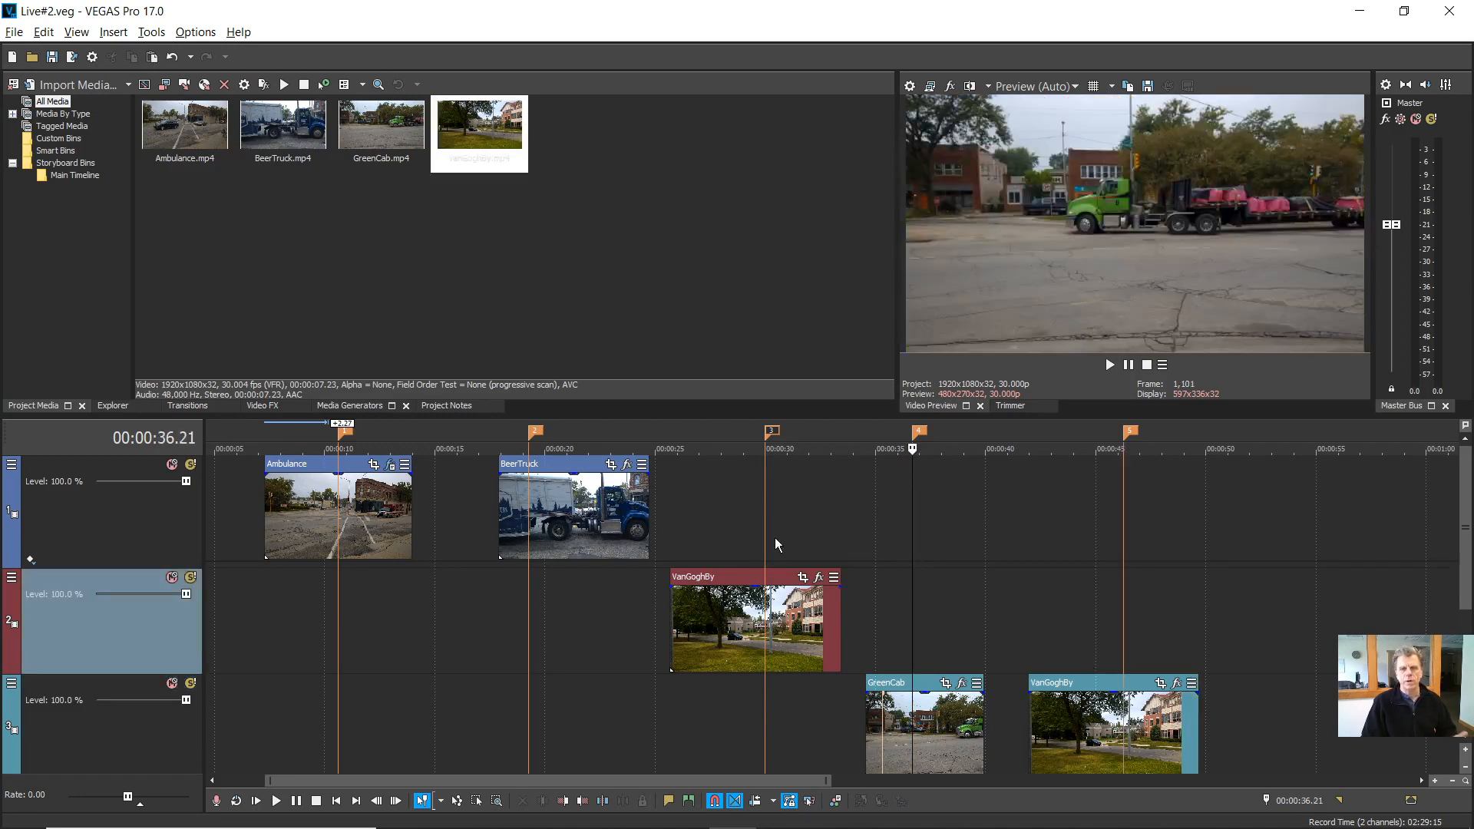
click(108, 407)
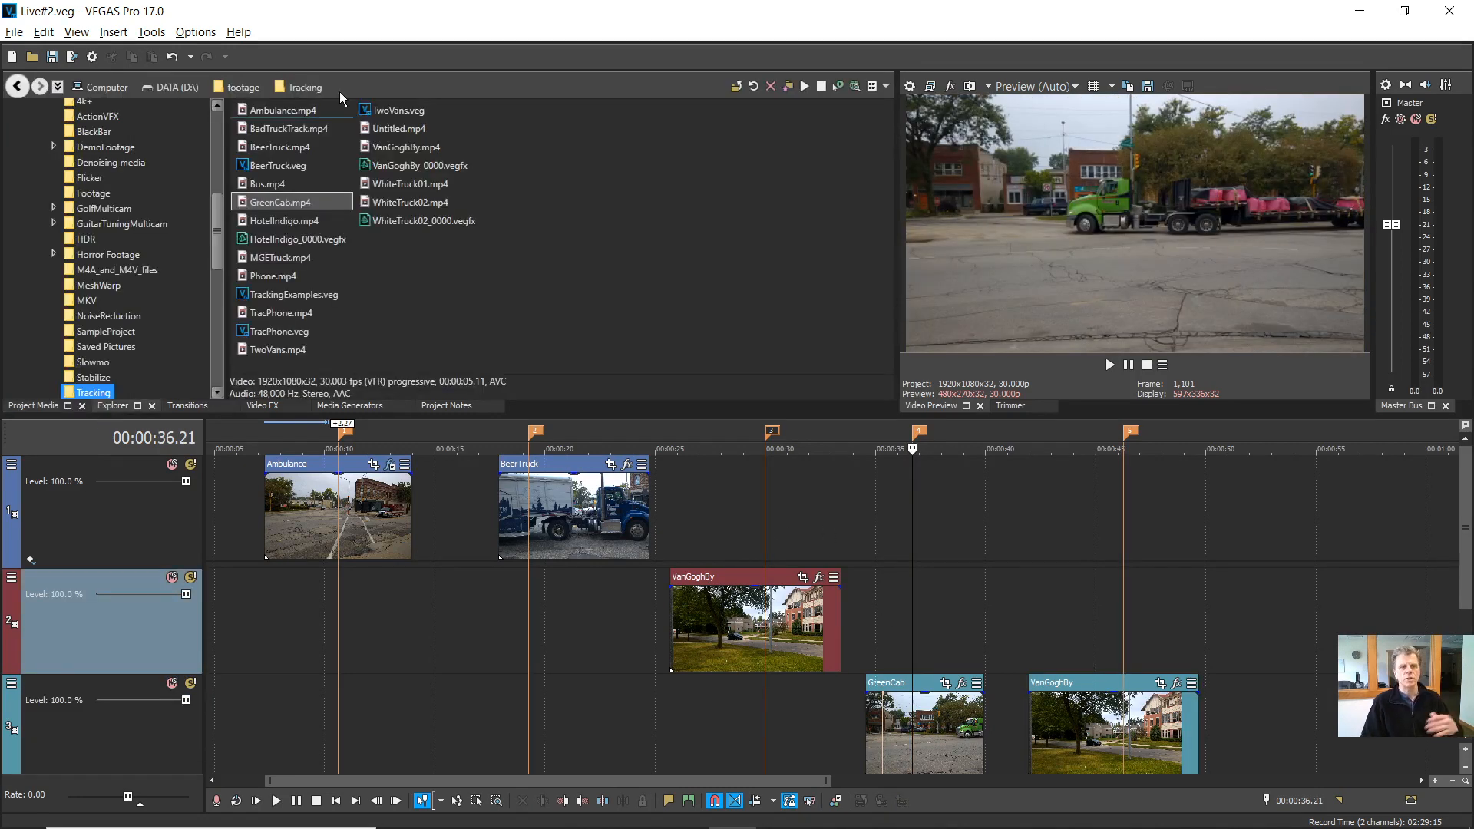
click(767, 624)
click(1129, 730)
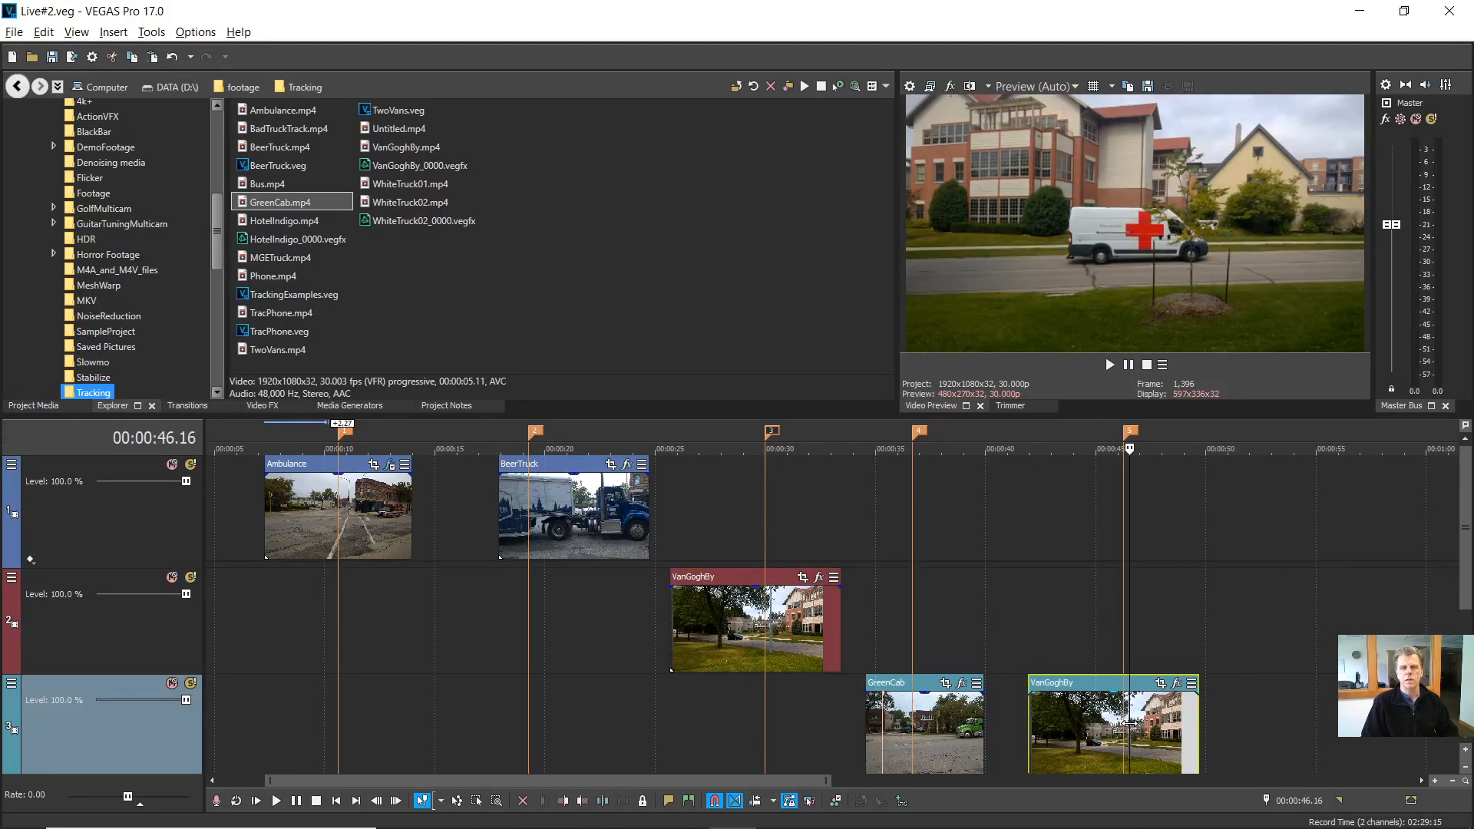
Locate track 2's VanGoghBy clip in the project media and add VEGAS Color Balance to VanGoghBy.mp4 as a media effect
right_click(725, 610)
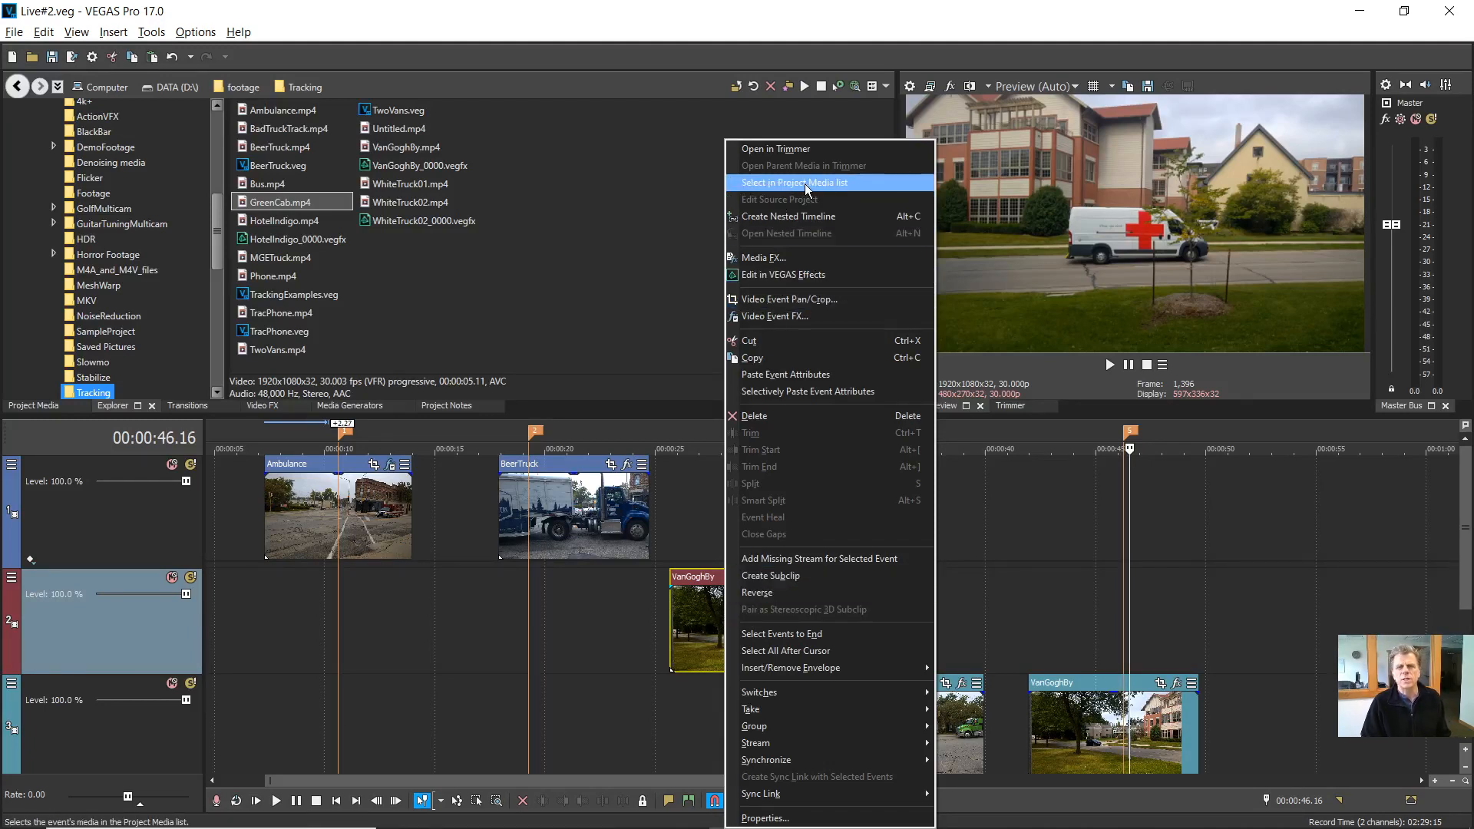
click(846, 186)
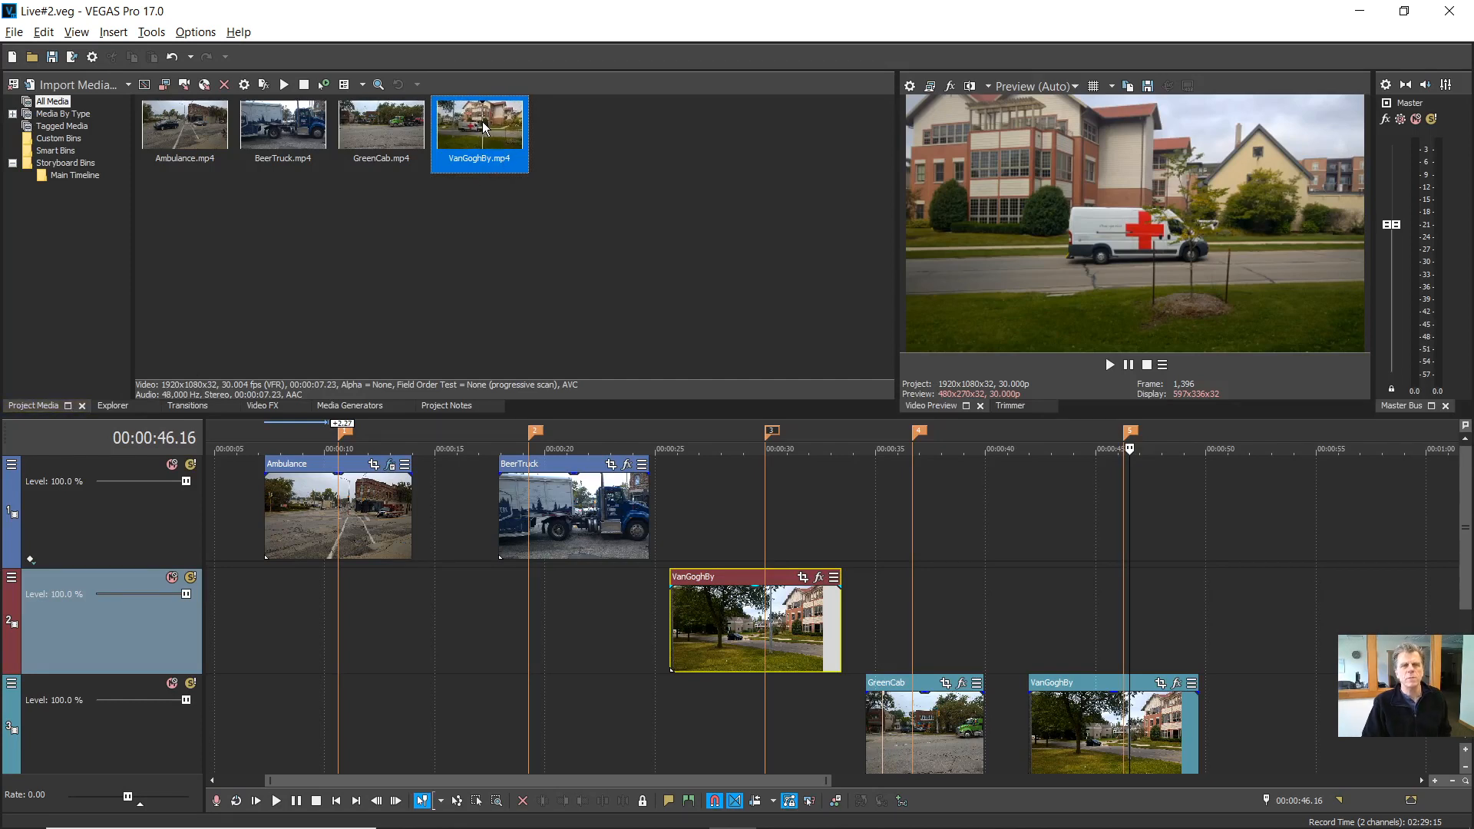
click(263, 84)
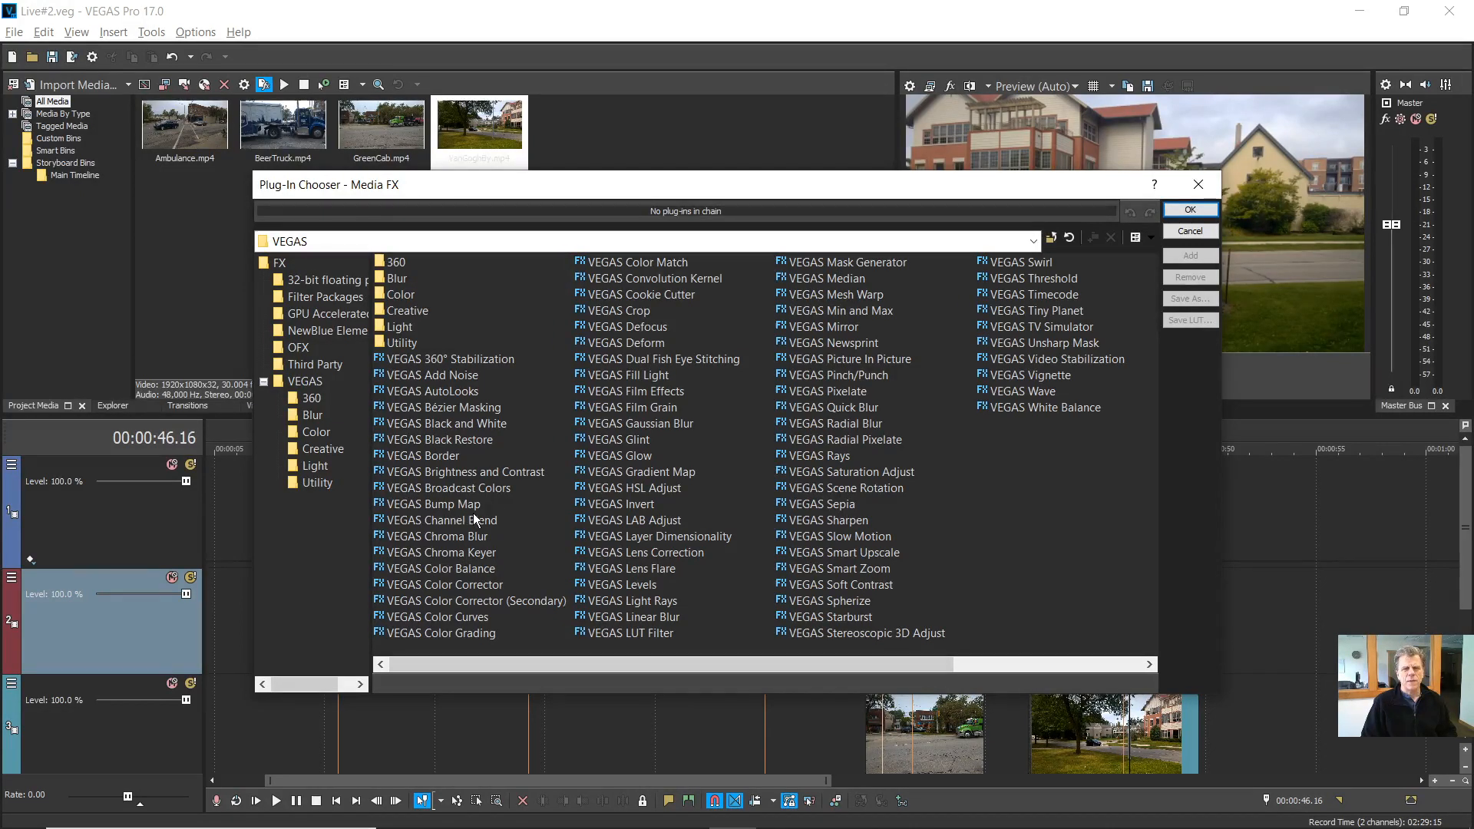
click(421, 569)
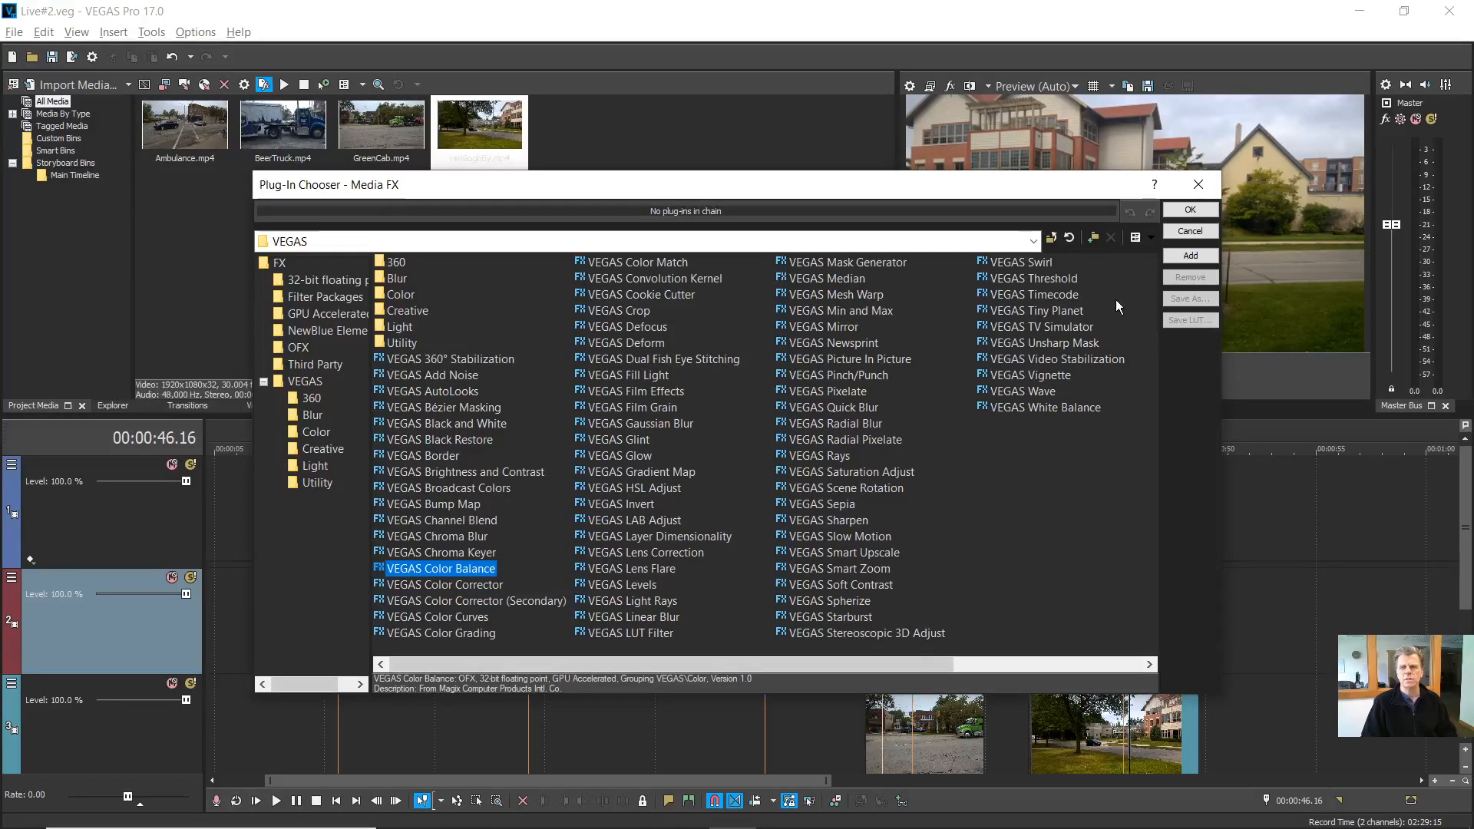
click(1195, 256)
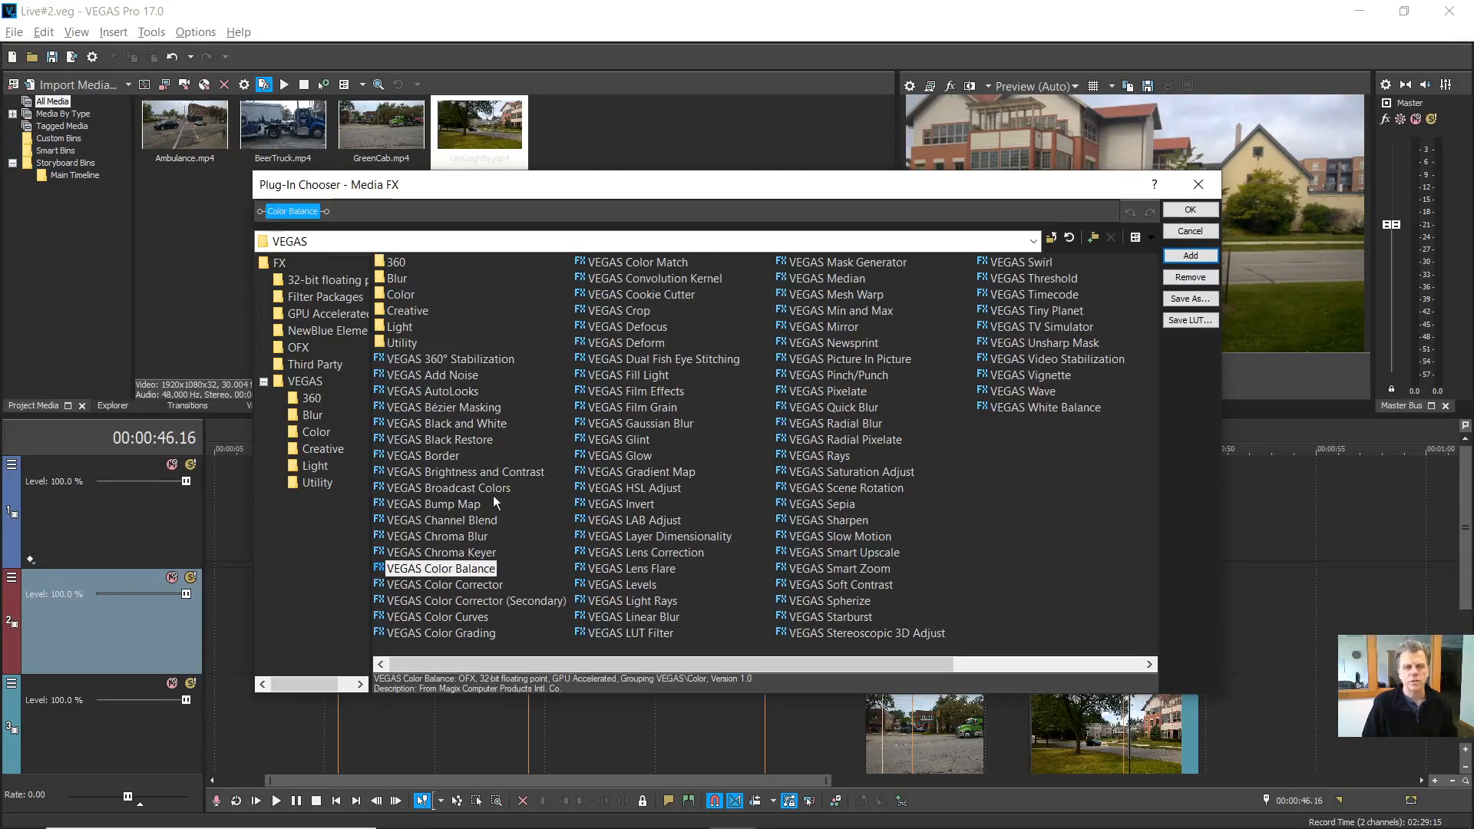
click(1198, 211)
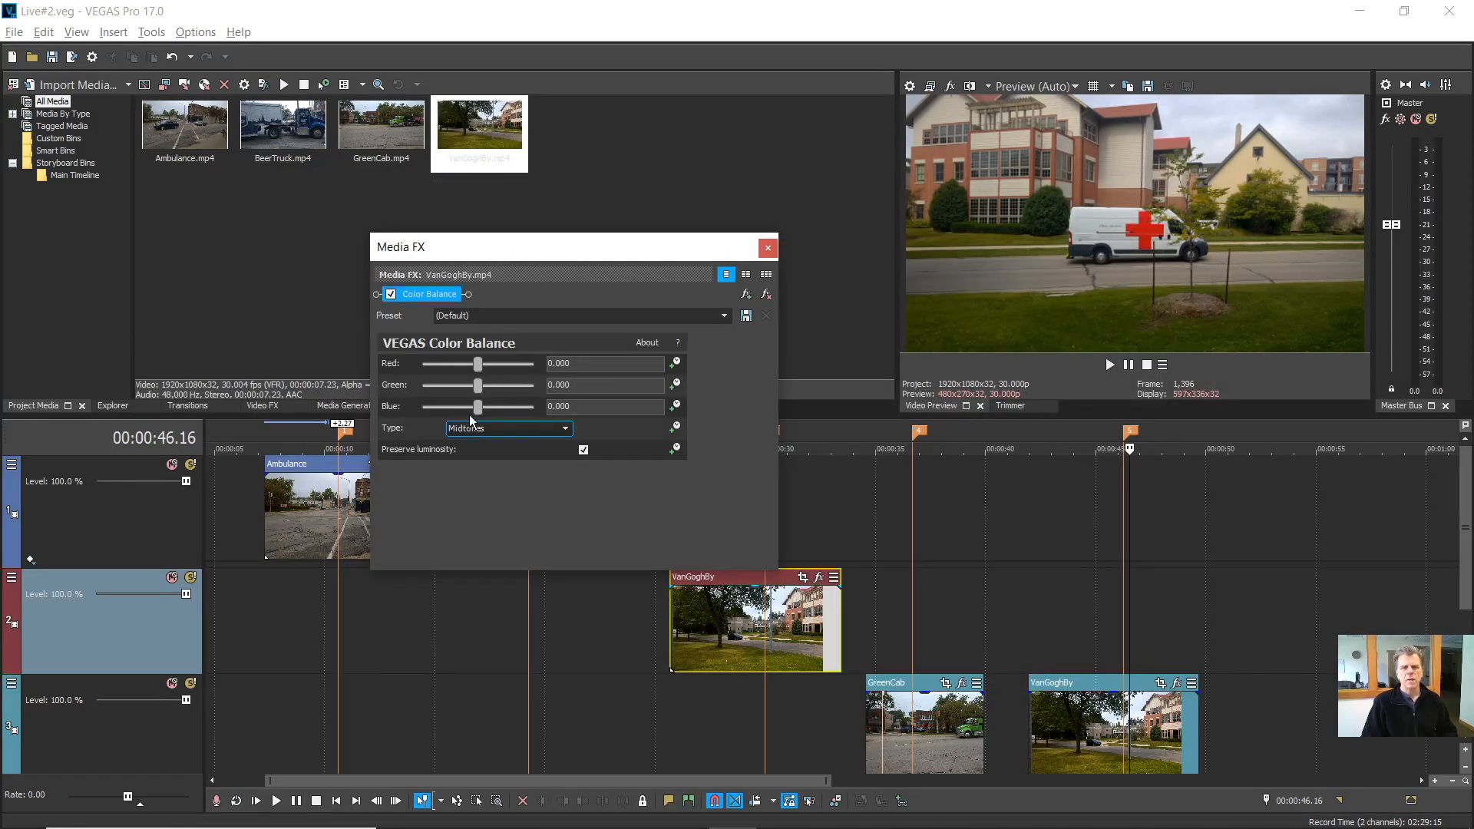
Set the Color Balance red value to 0.500 on the VanGoghBy media and preview it at marker 3
drag(608, 259, 409, 264)
drag(279, 374, 357, 369)
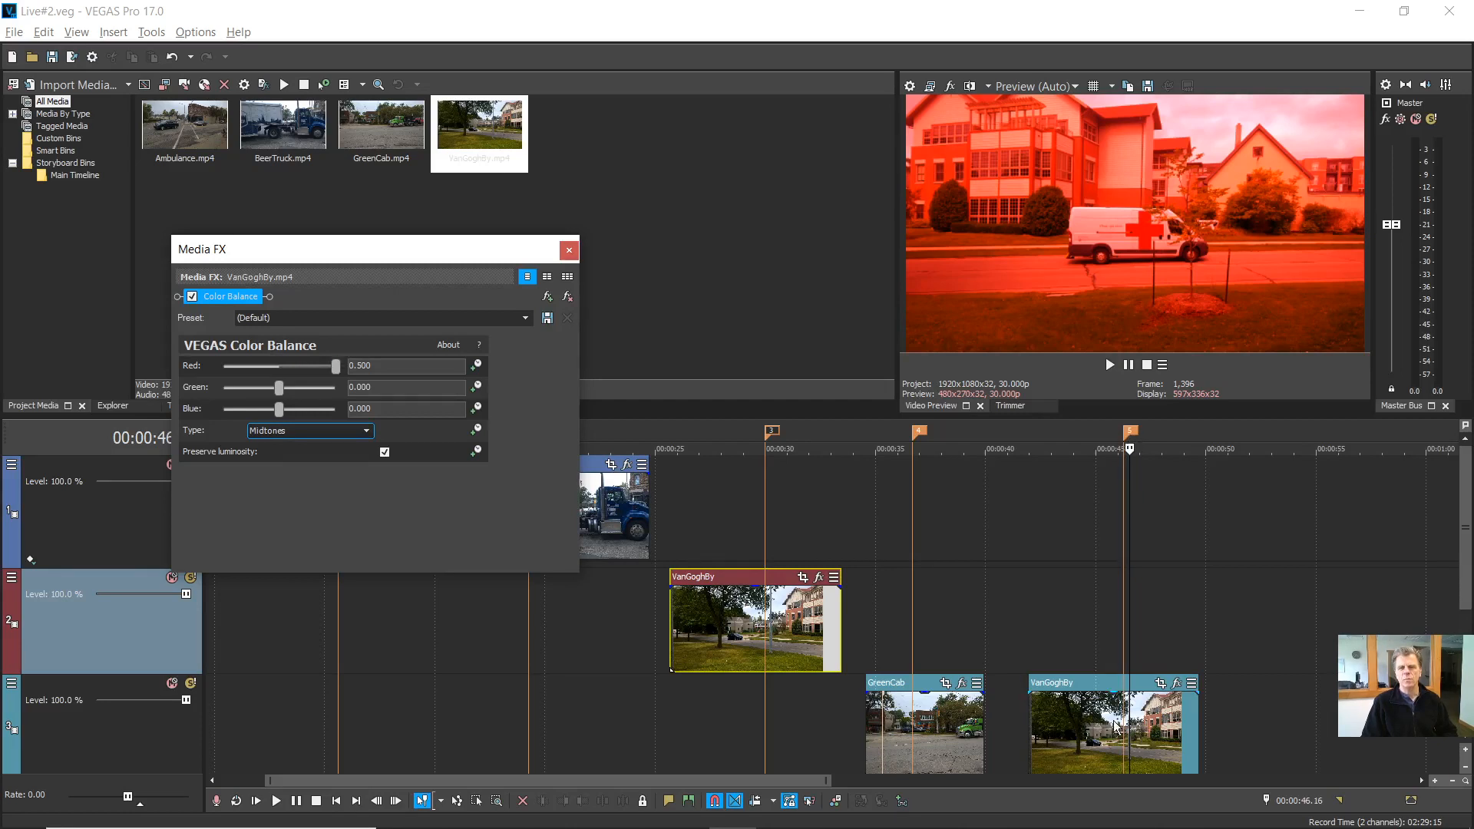
click(772, 432)
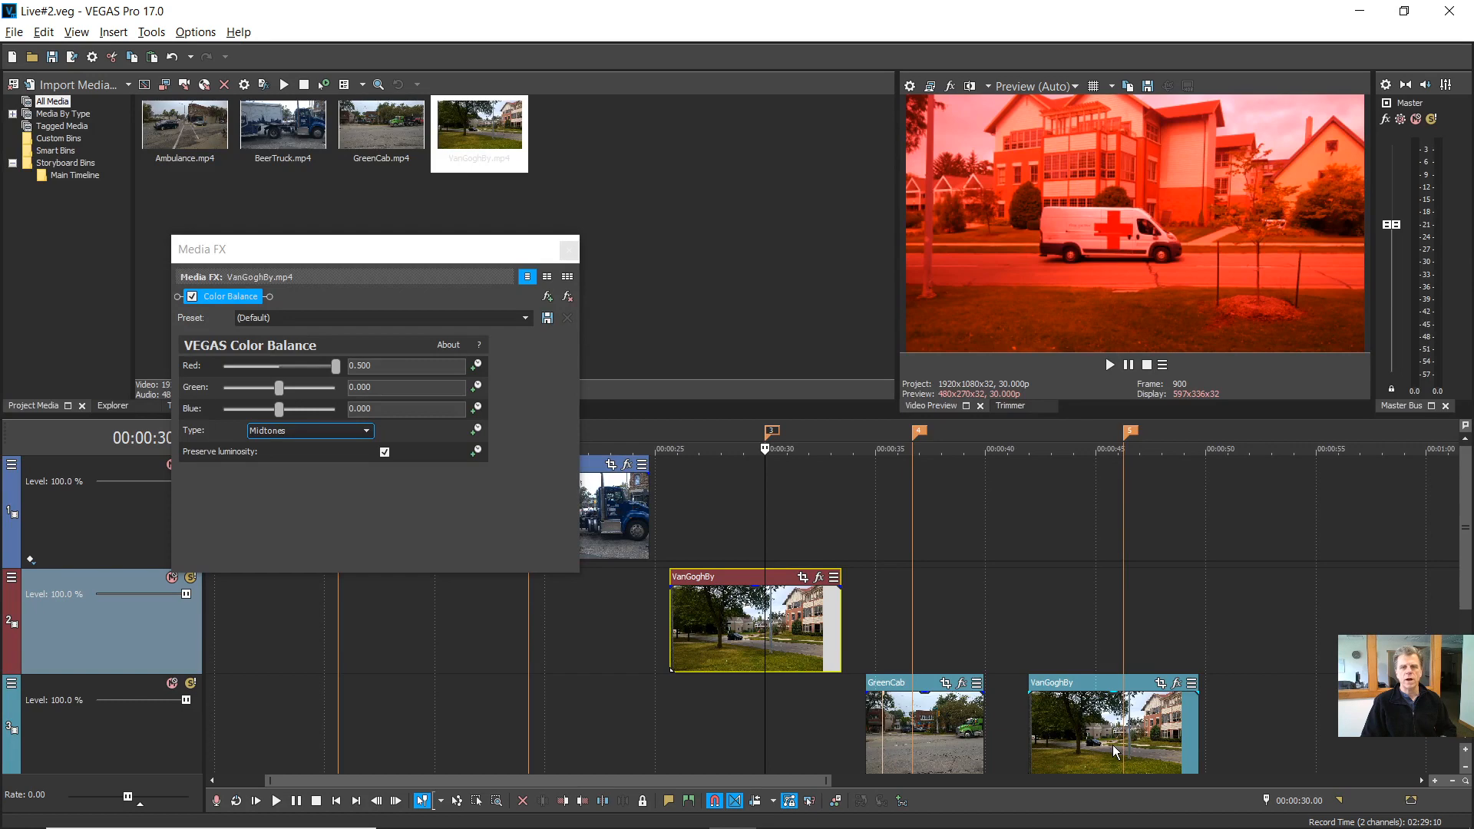
Split track 2's VanGoghBy clip at 00:00:28.23 and move its second part along the track to about 00:00:51
click(736, 623)
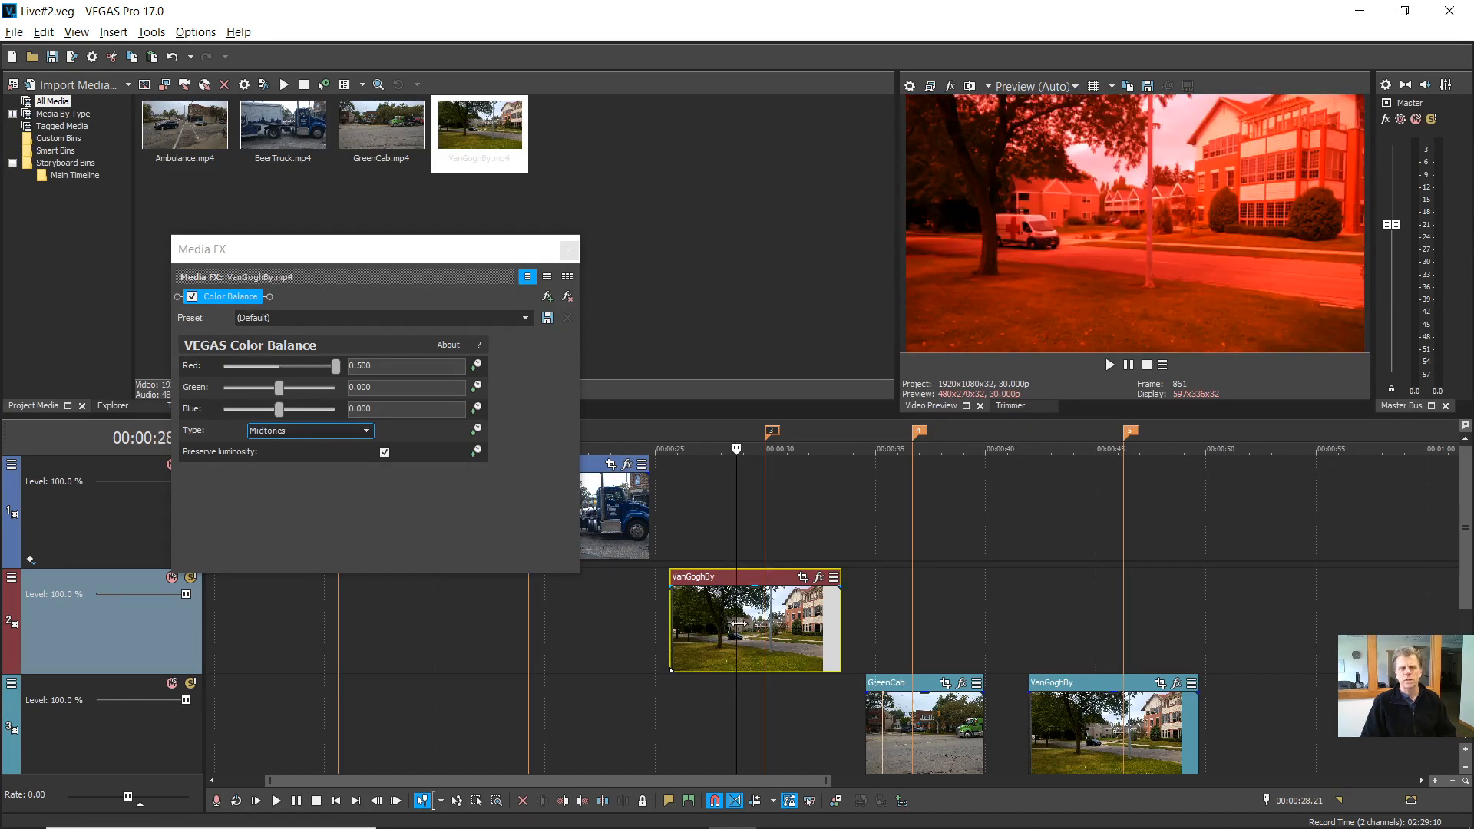
click(738, 630)
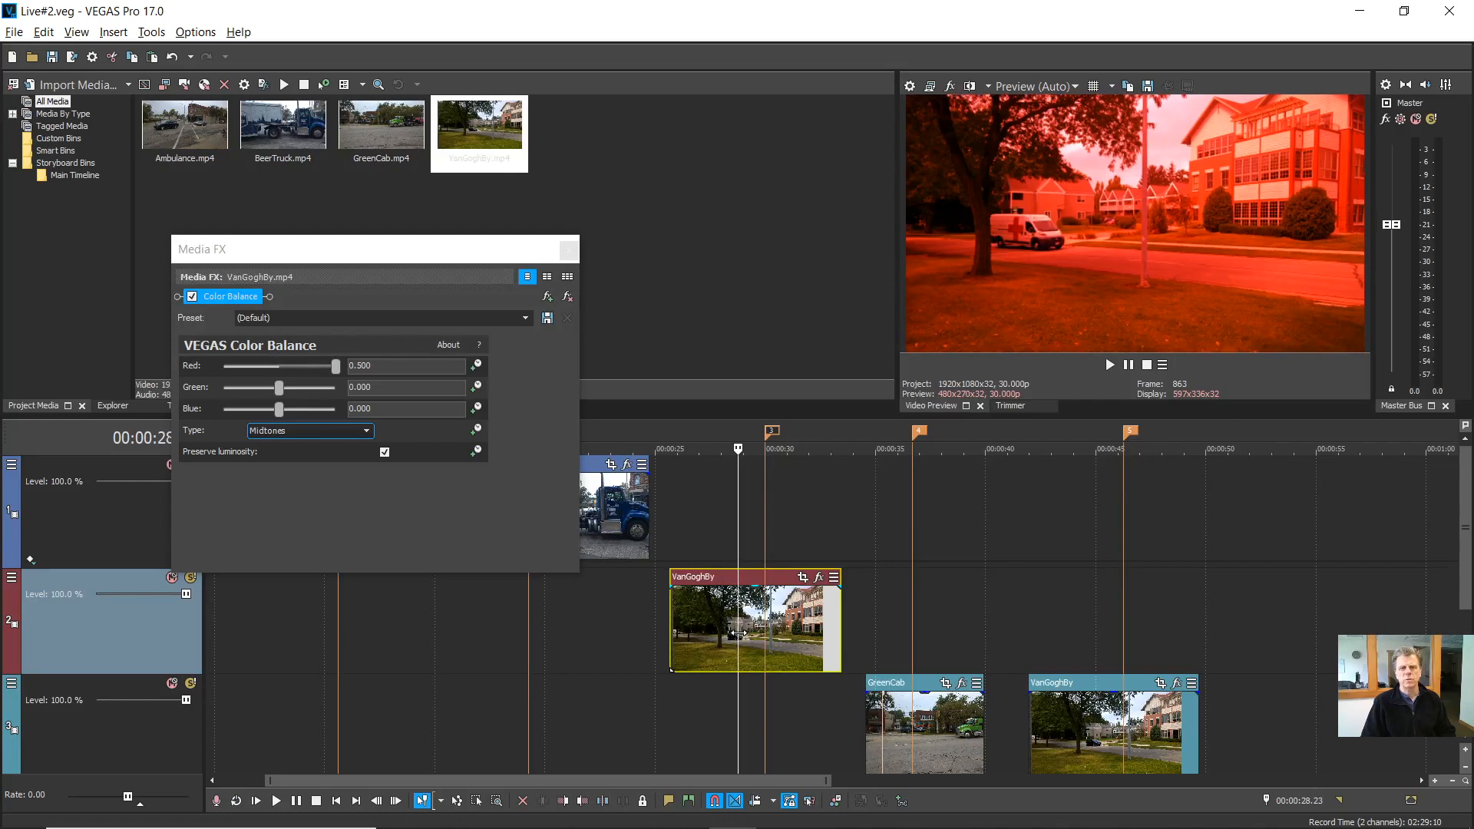
key(s)
drag(821, 624, 1284, 603)
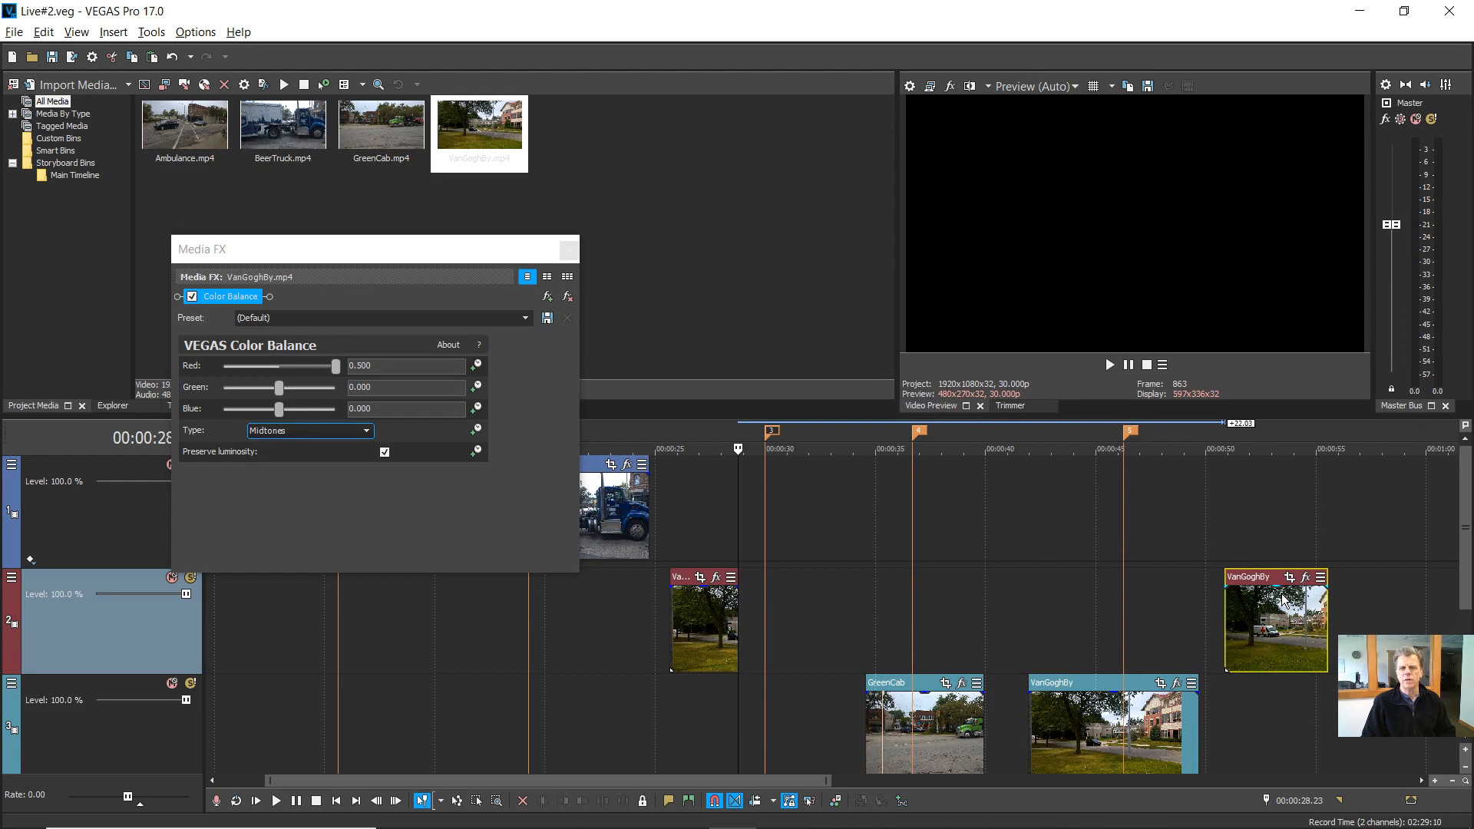
Preview the two split VanGoghBy parts and track 3's VanGoghBy clip, and close the media effects window
click(701, 619)
click(1091, 726)
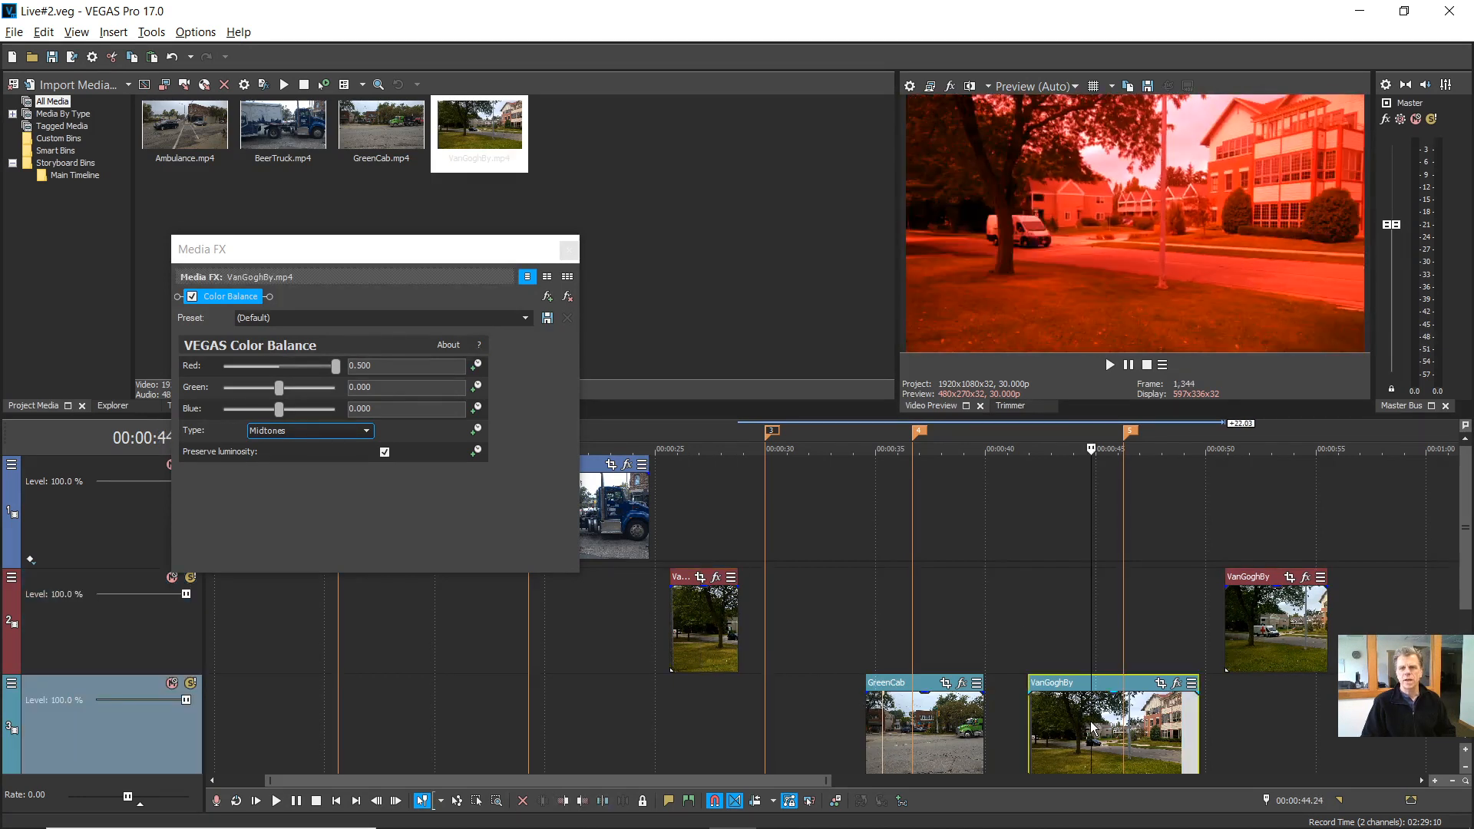
click(1288, 641)
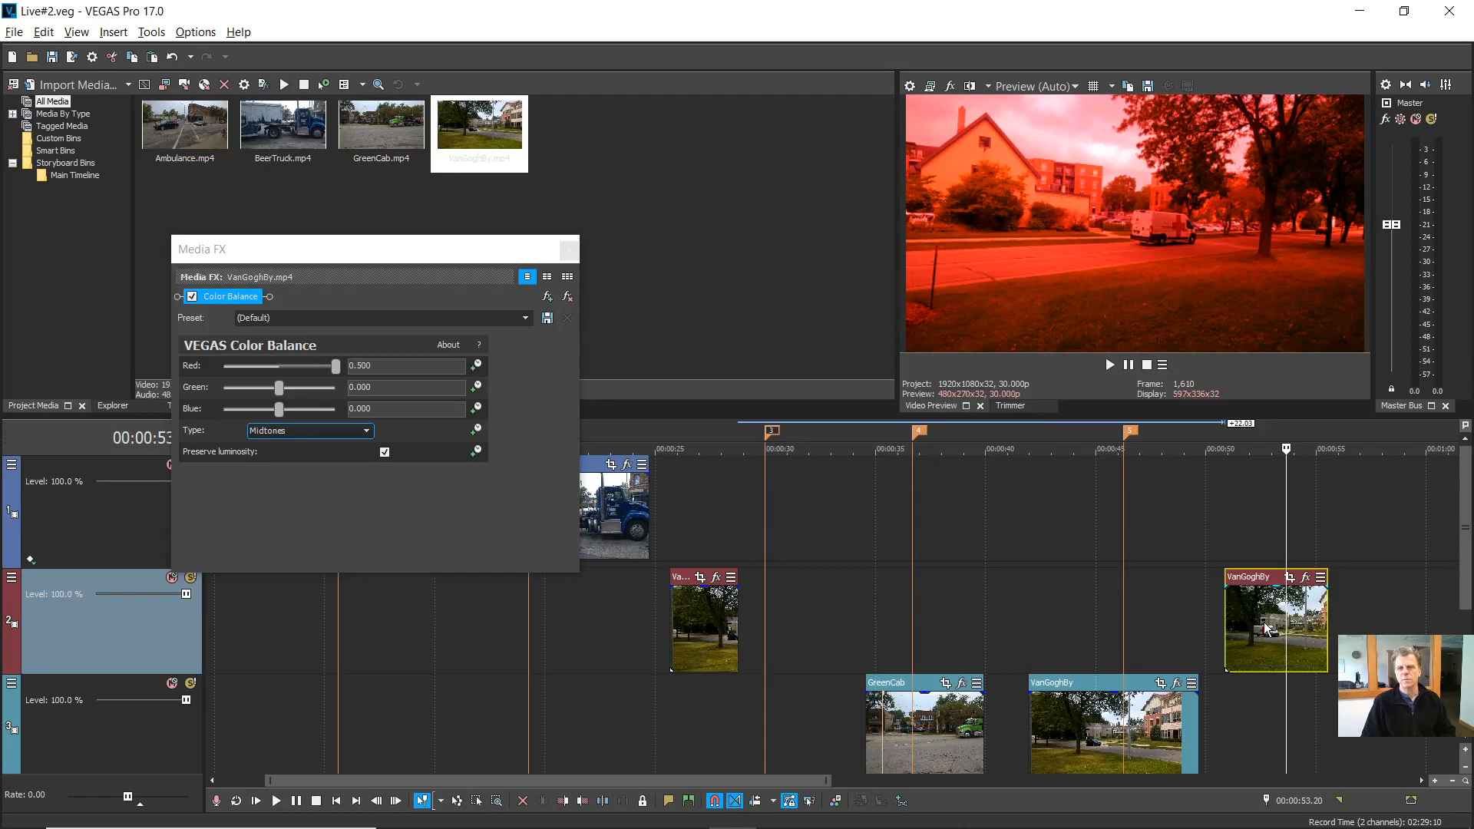
click(1083, 733)
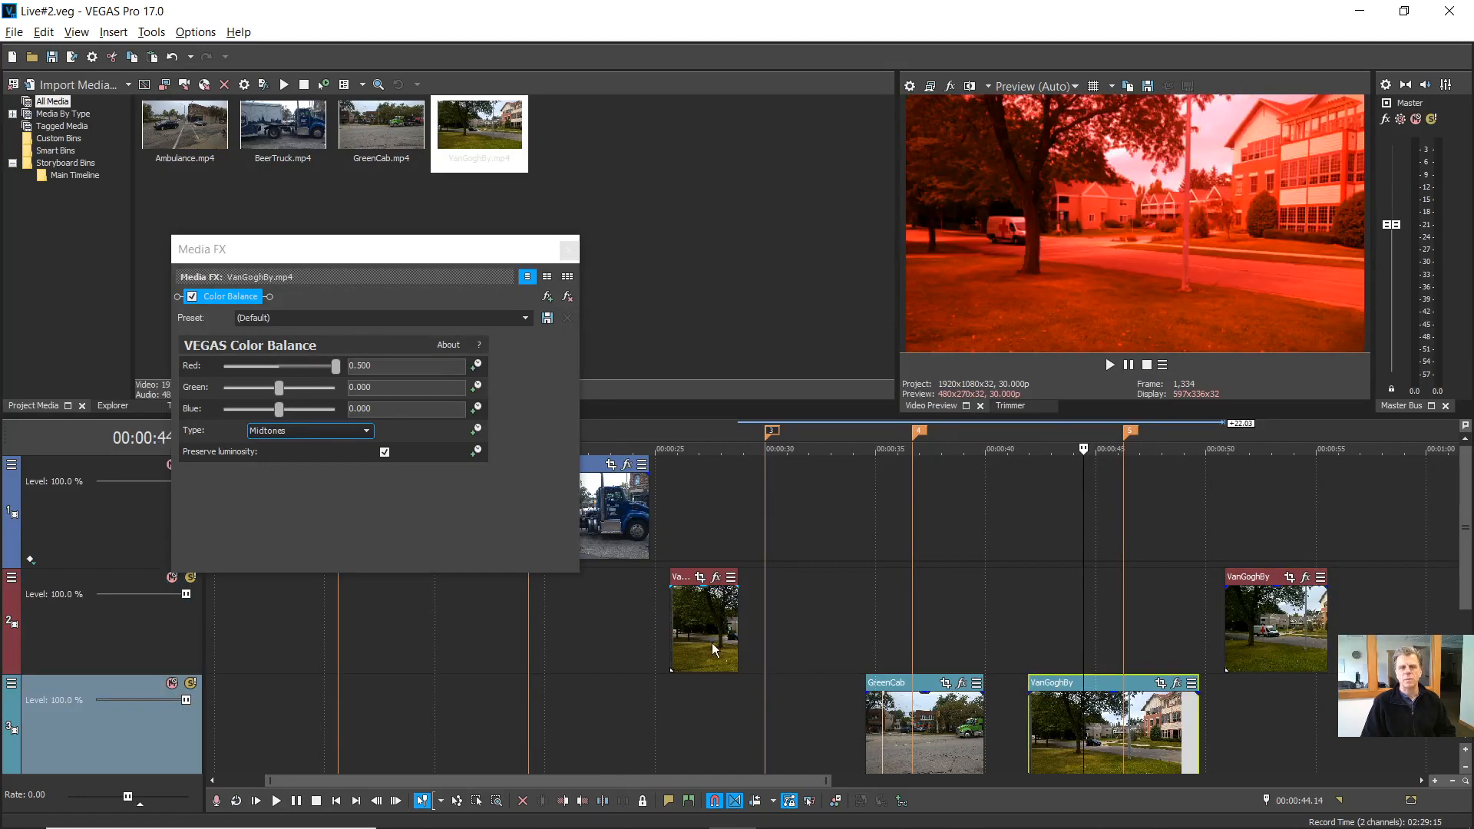
click(700, 638)
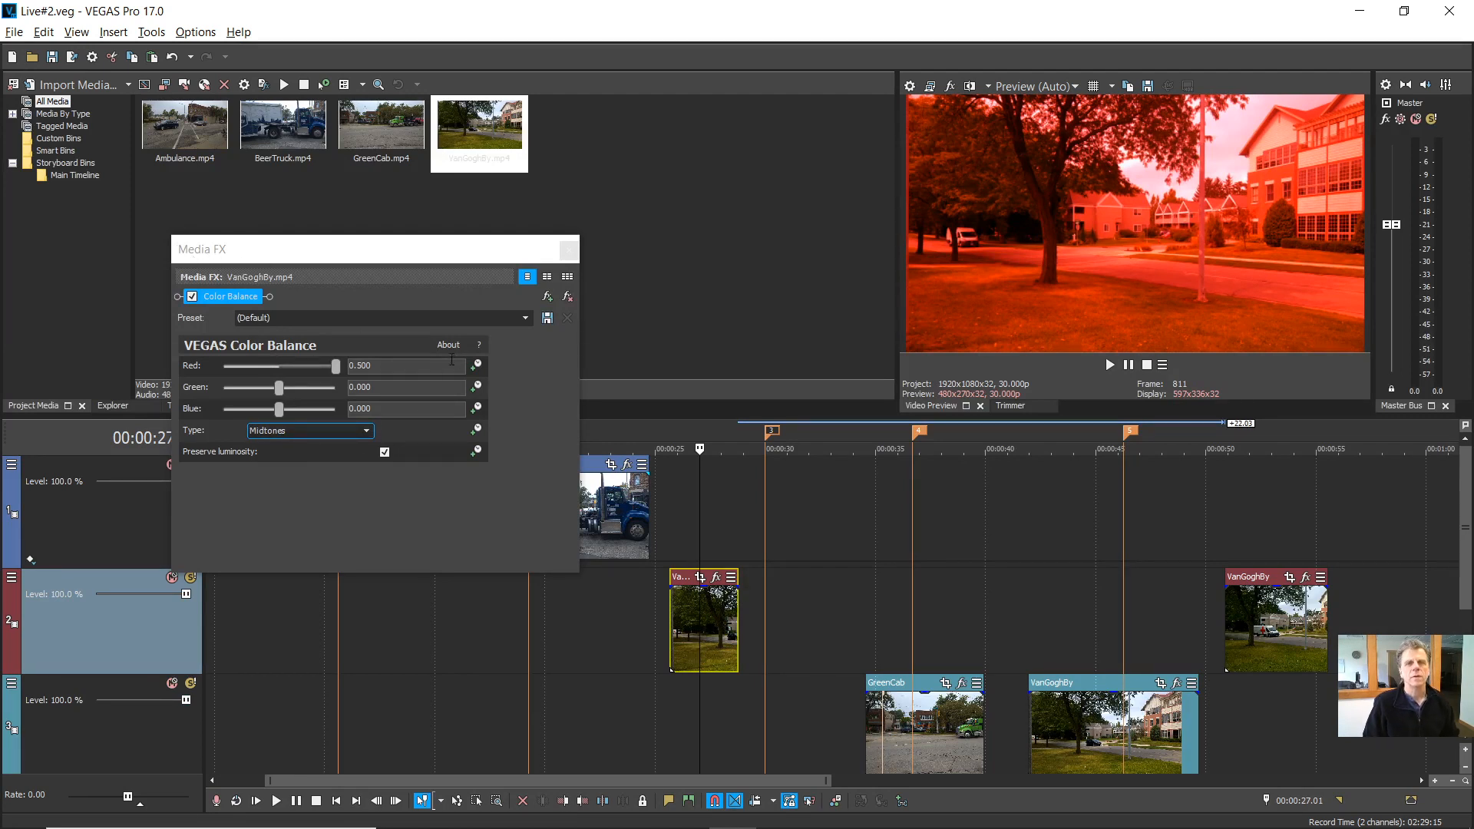
click(568, 252)
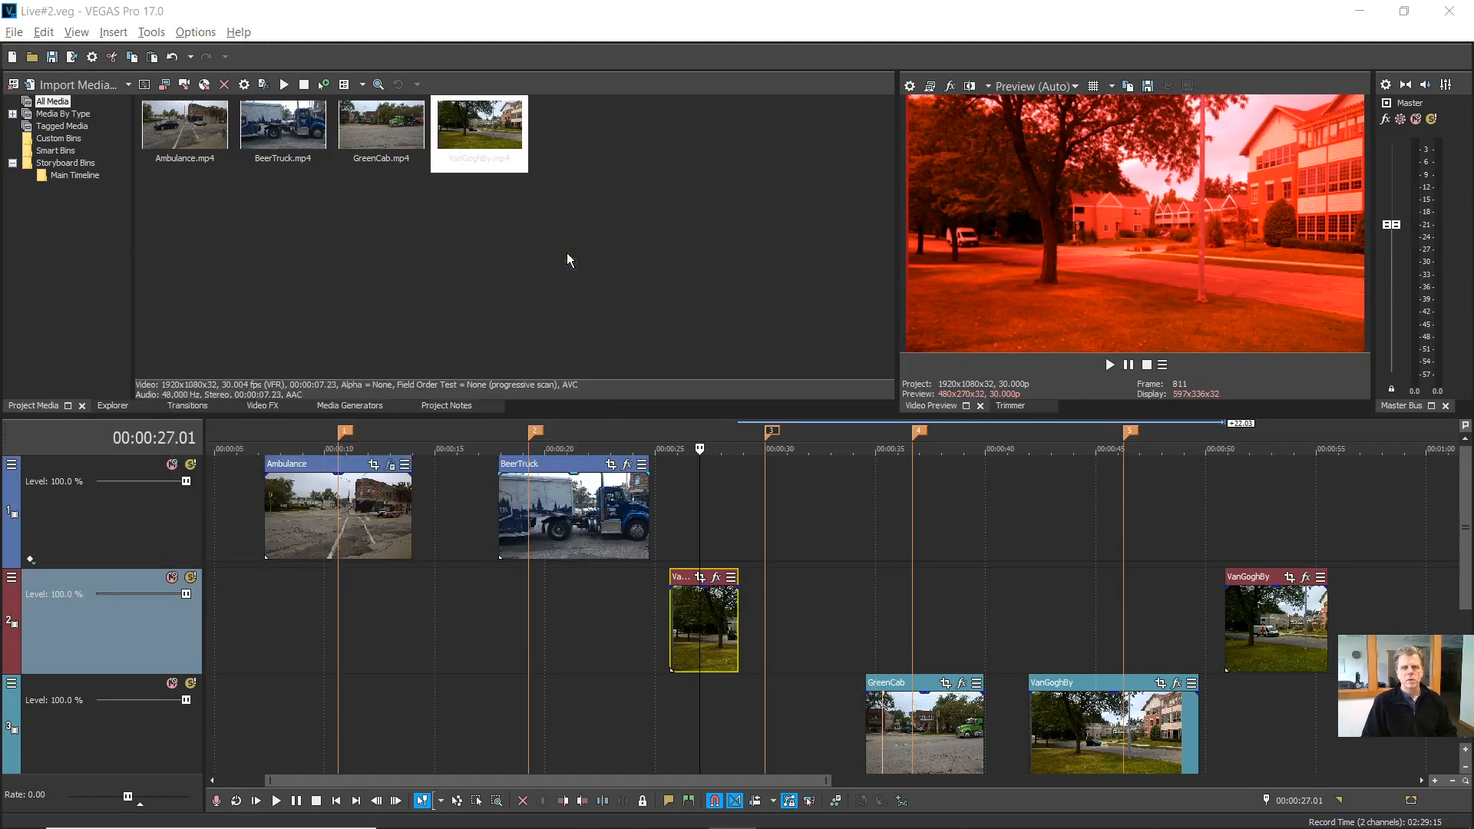
Reopen the media effects from track 2's first VanGoghBy part and set the Color Balance red value to -0.500
right_click(721, 620)
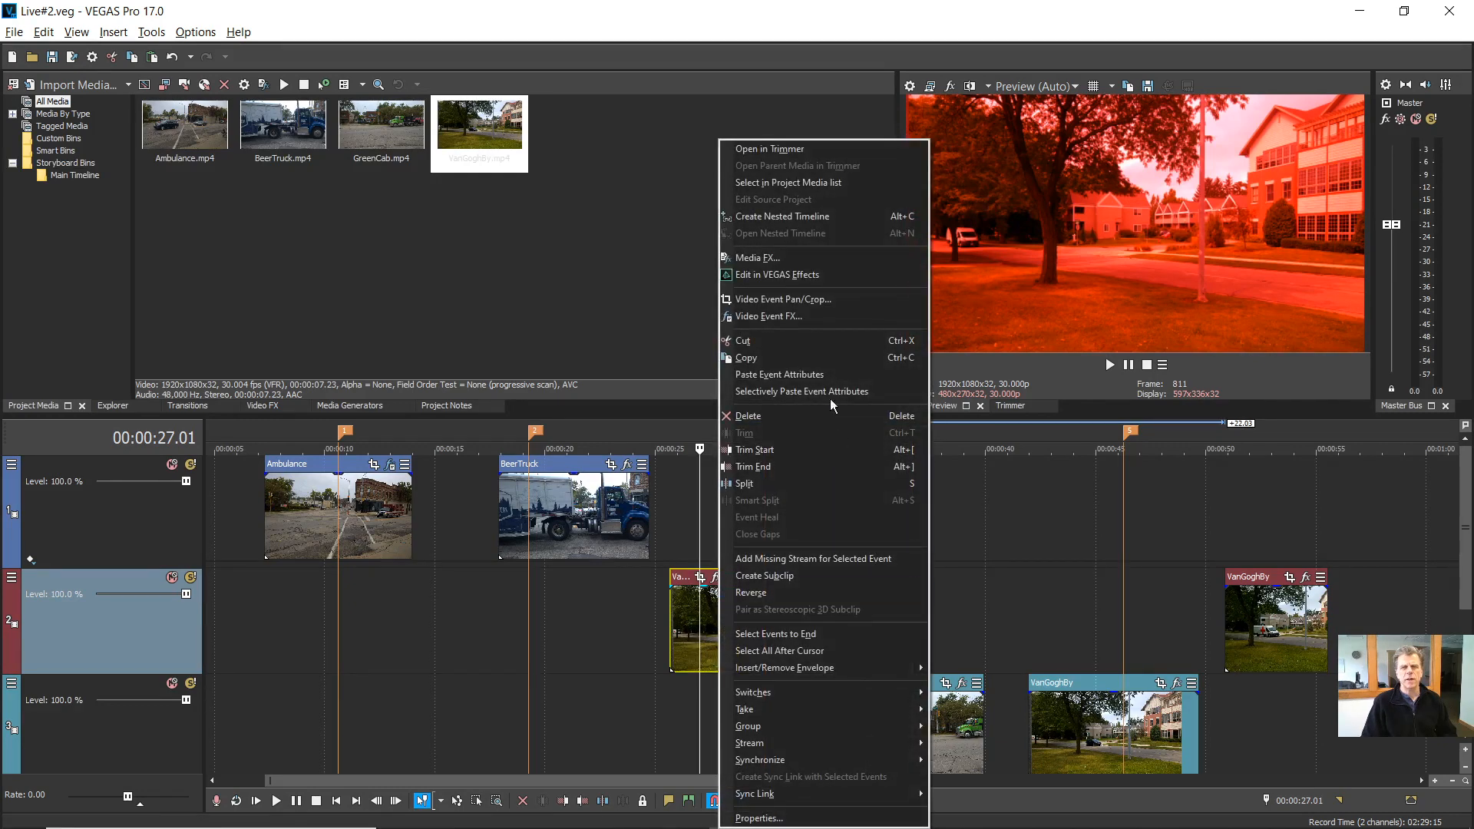
click(796, 263)
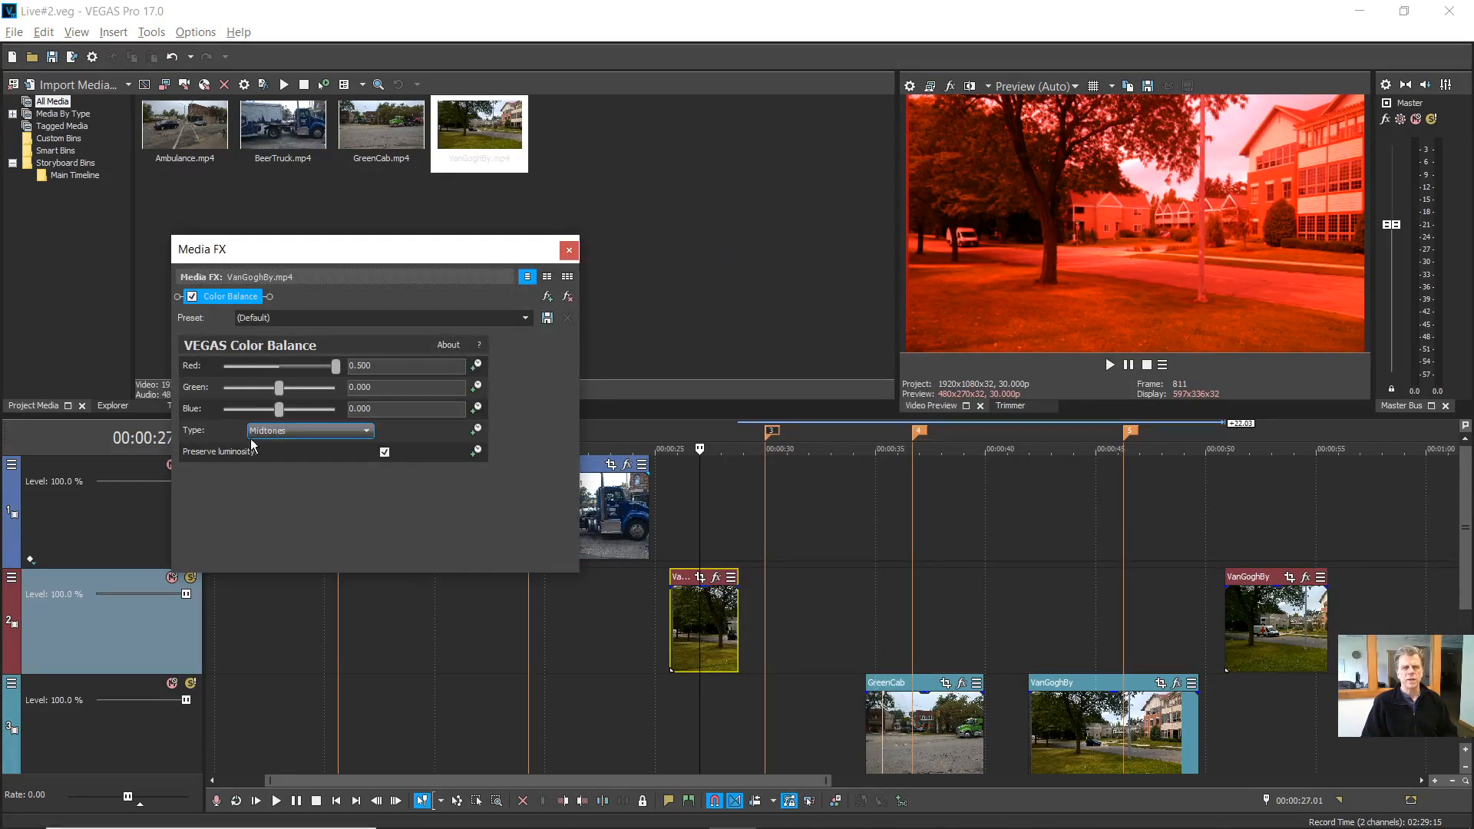
drag(335, 374, 223, 367)
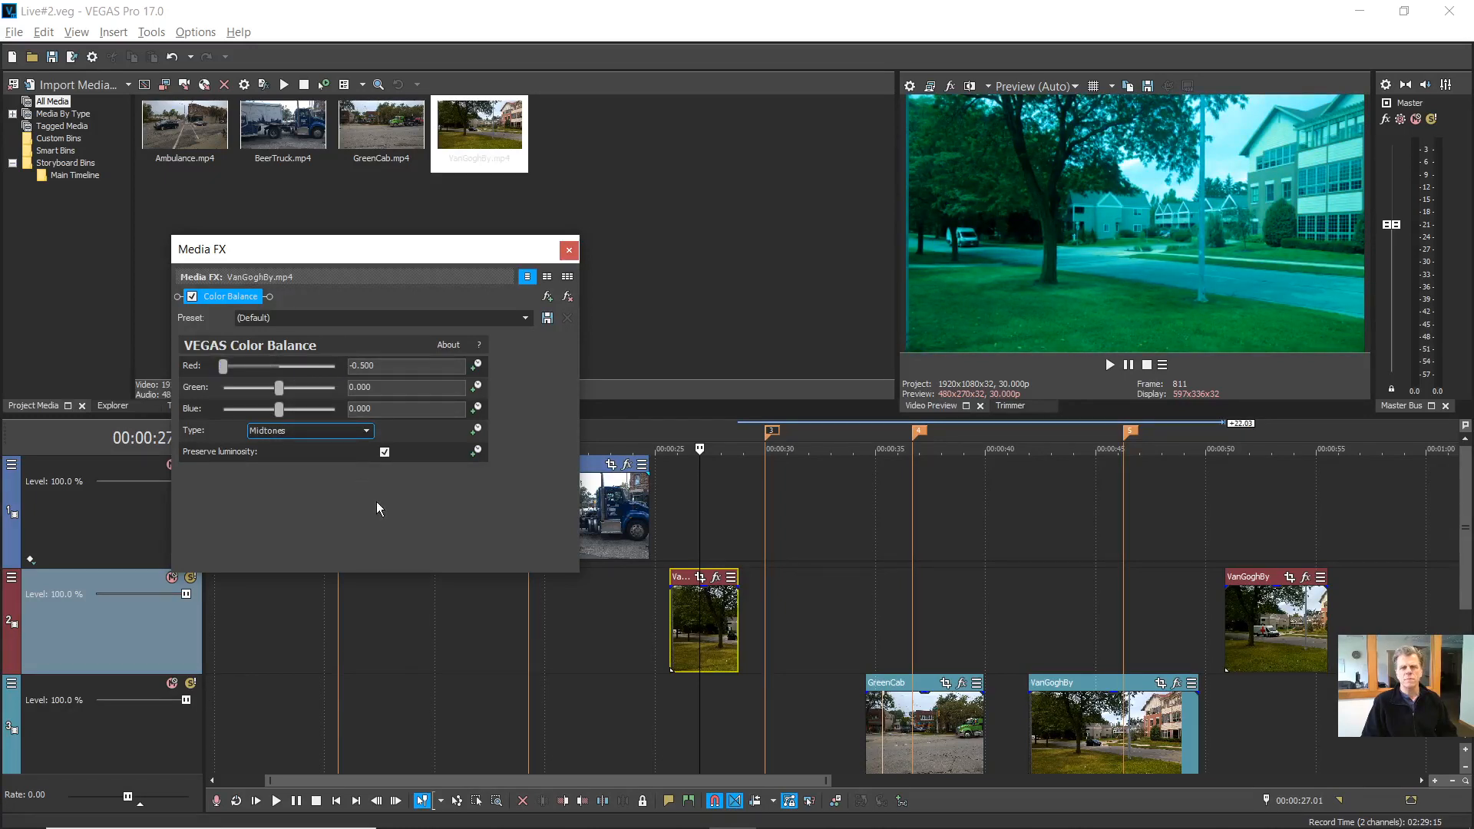
Preview the VanGoghBy clips on tracks 2 and 3 with the changed color balance, and close the media effects window
click(1094, 734)
click(1290, 623)
click(1150, 734)
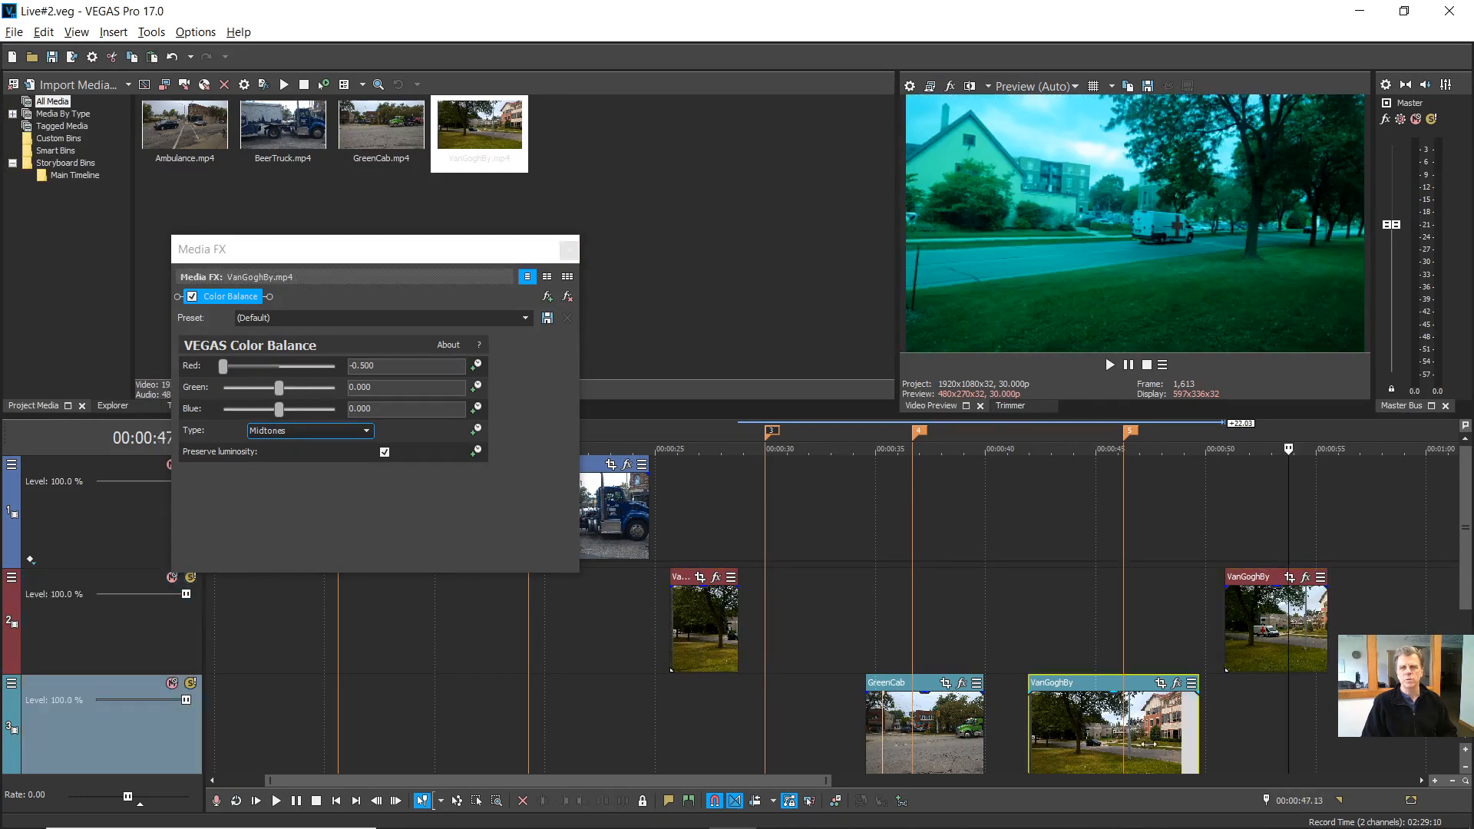
click(695, 622)
click(1098, 733)
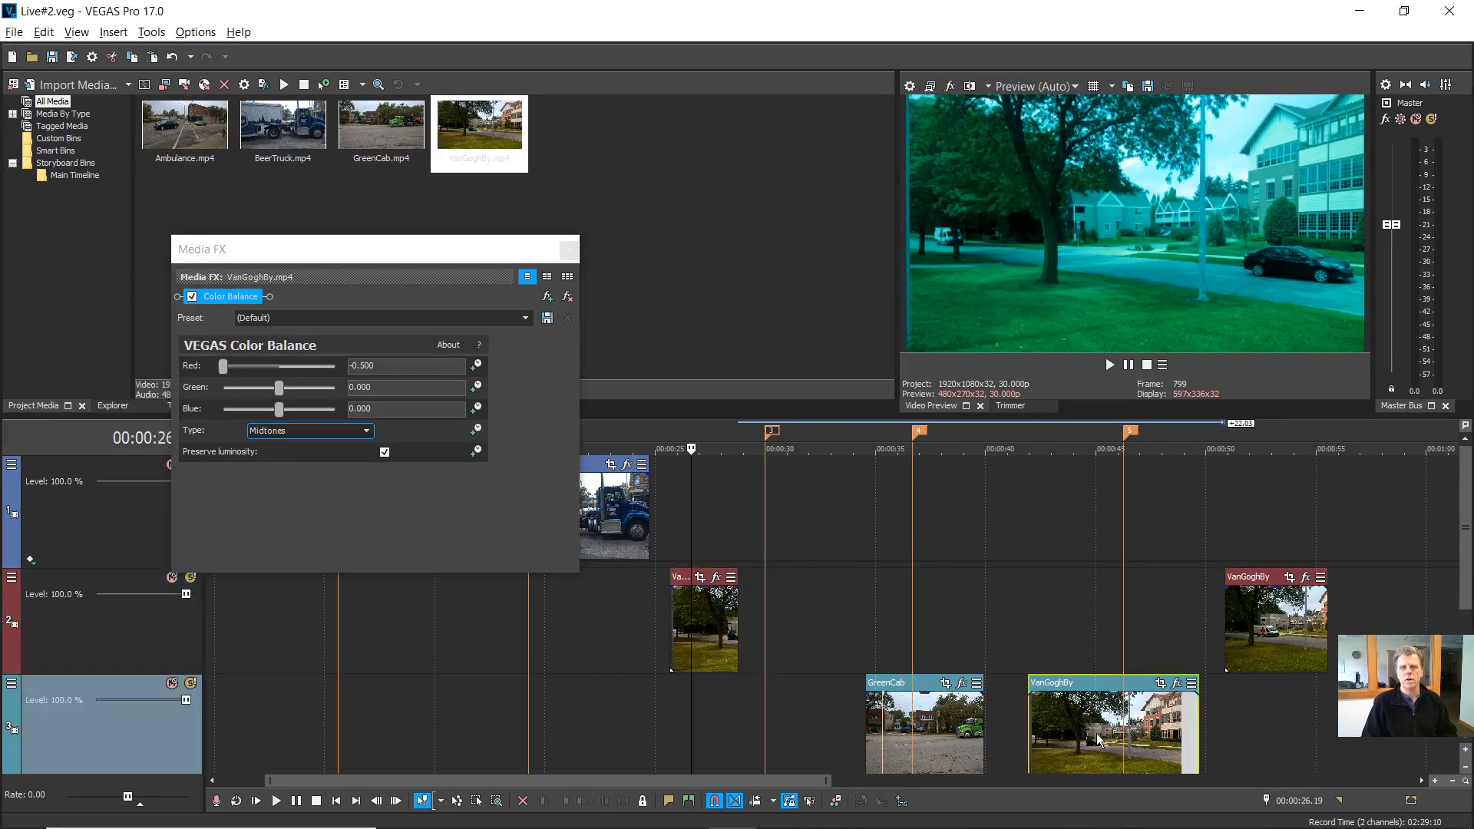
click(1263, 642)
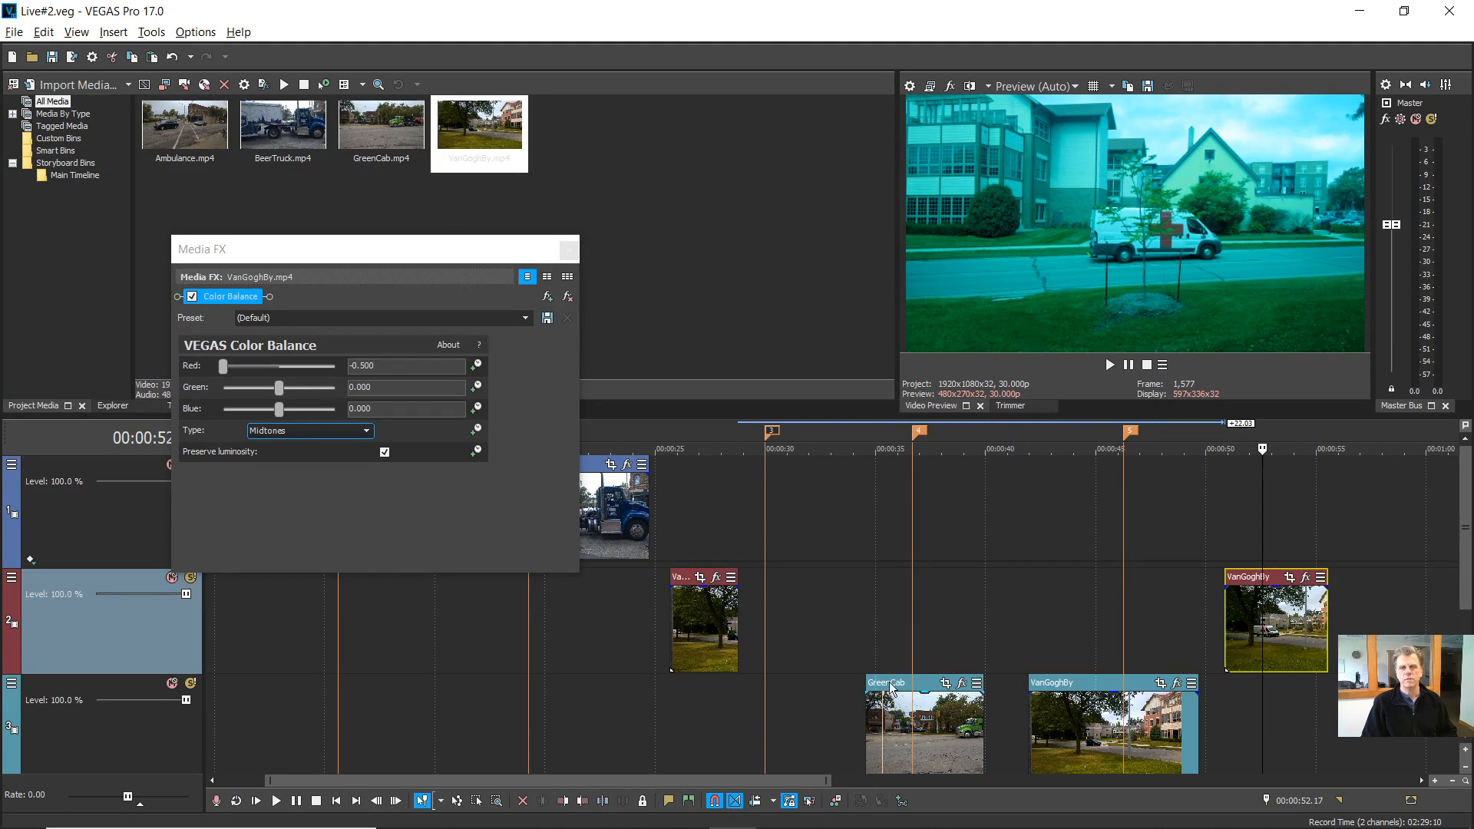
click(568, 250)
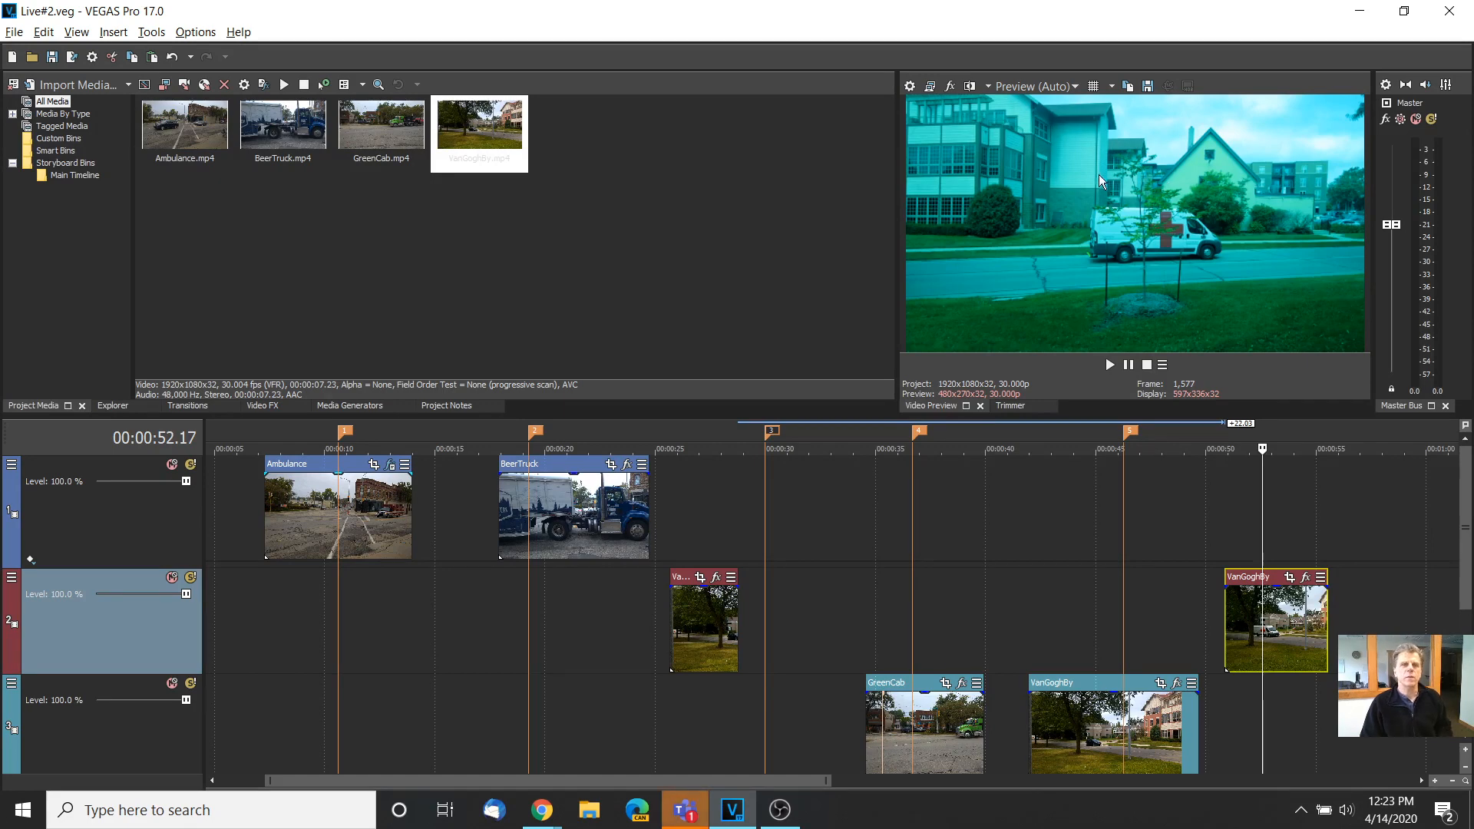
Apply the default Black and White effect to the whole project's video output and move its settings window clear of the timeline
click(269, 406)
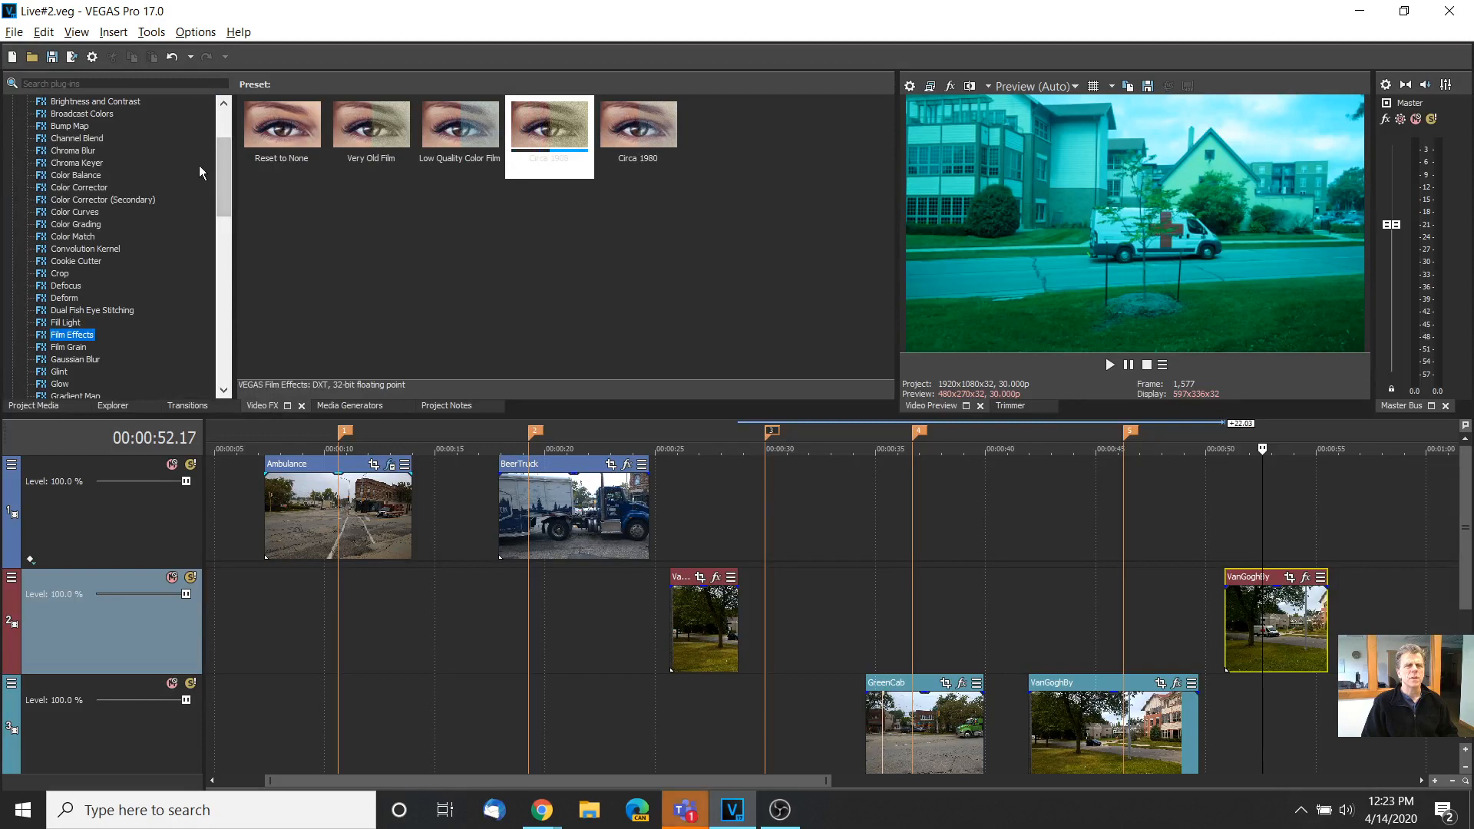
drag(219, 169, 219, 130)
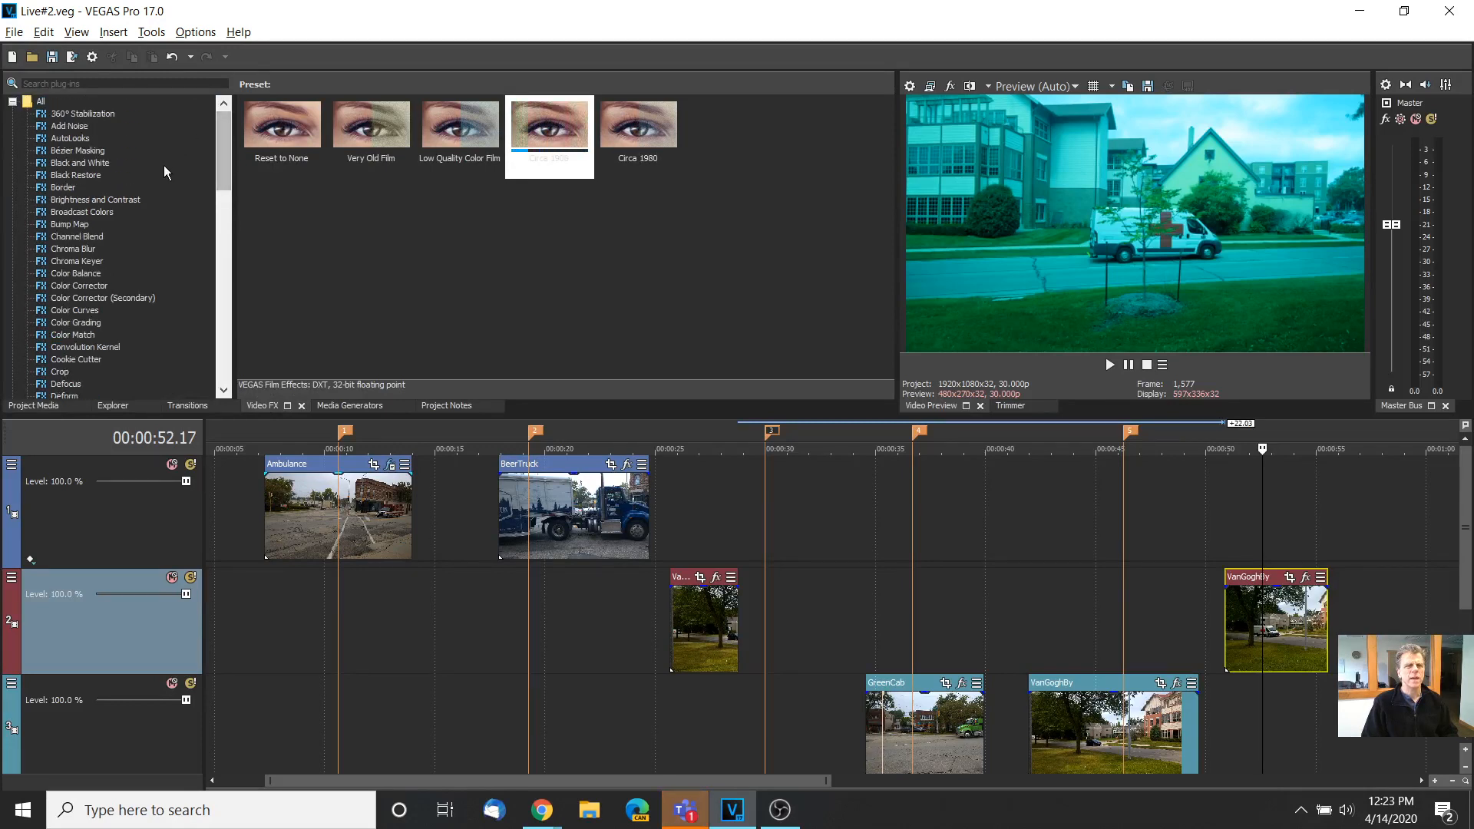
click(60, 164)
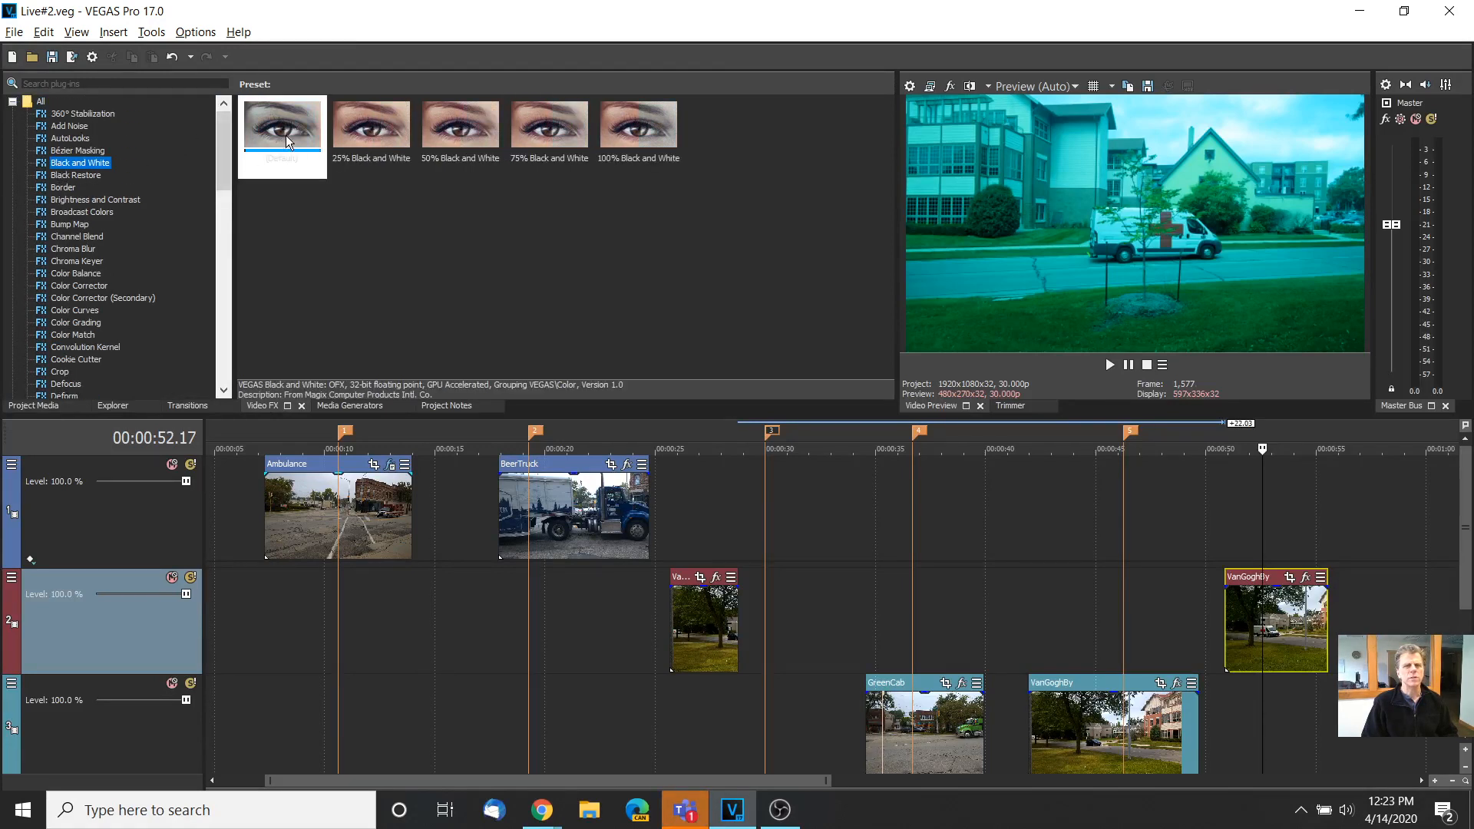
drag(278, 123, 1145, 192)
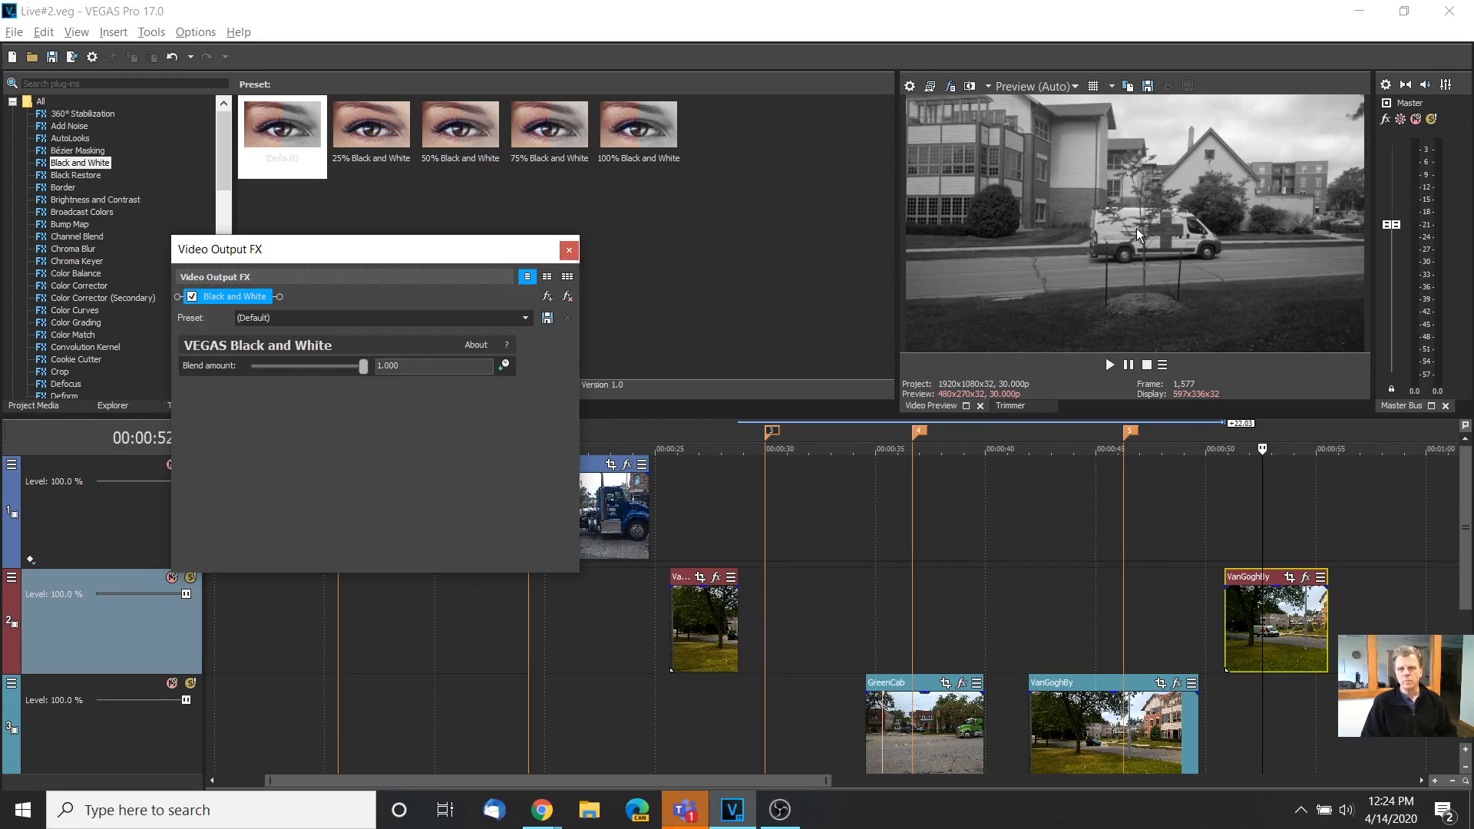
drag(491, 258, 585, 72)
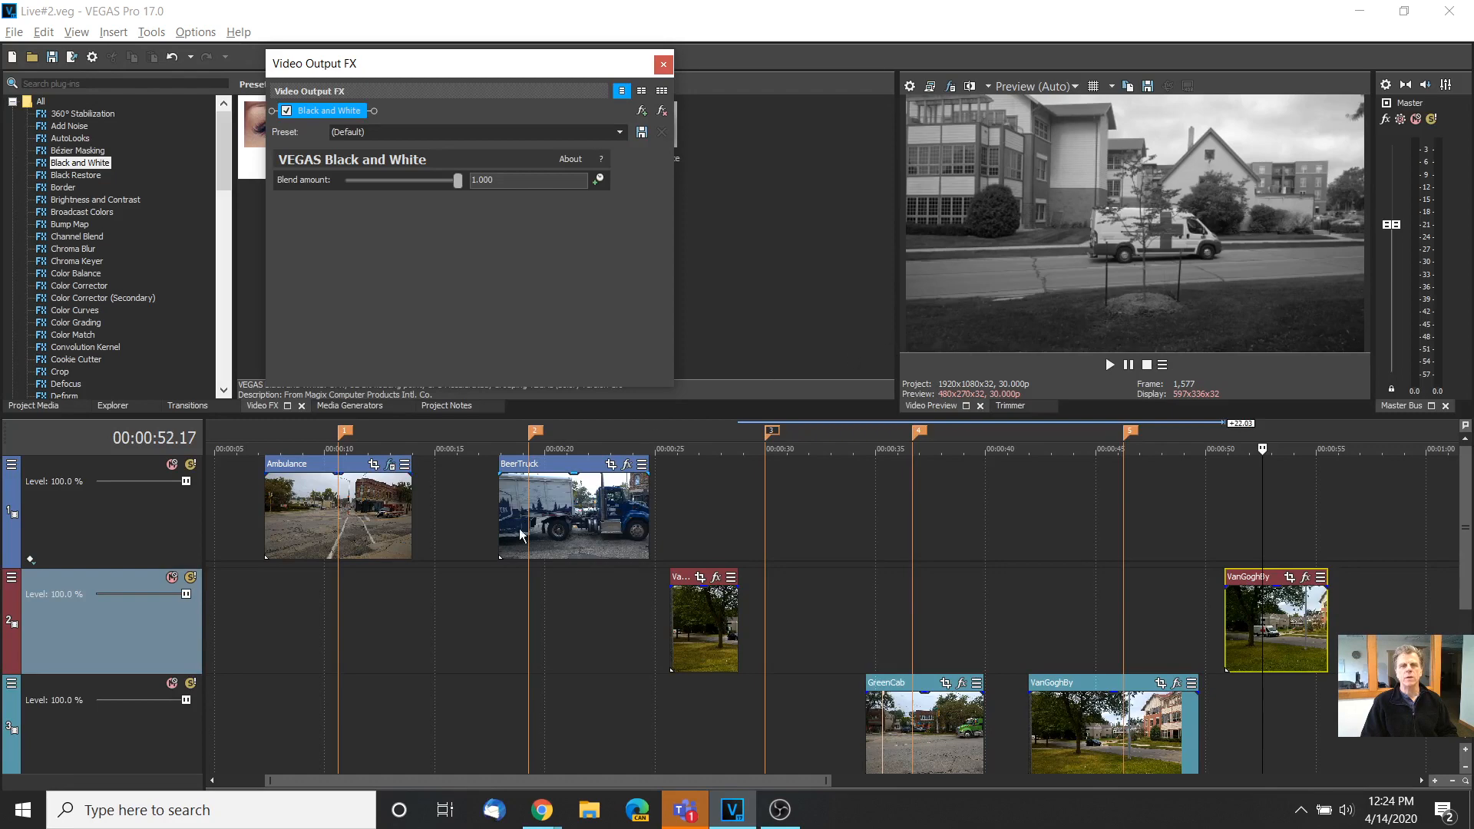
Preview frames along the whole timeline, from the last clips back to Ambulance, with the output effect active
click(1279, 699)
click(1093, 537)
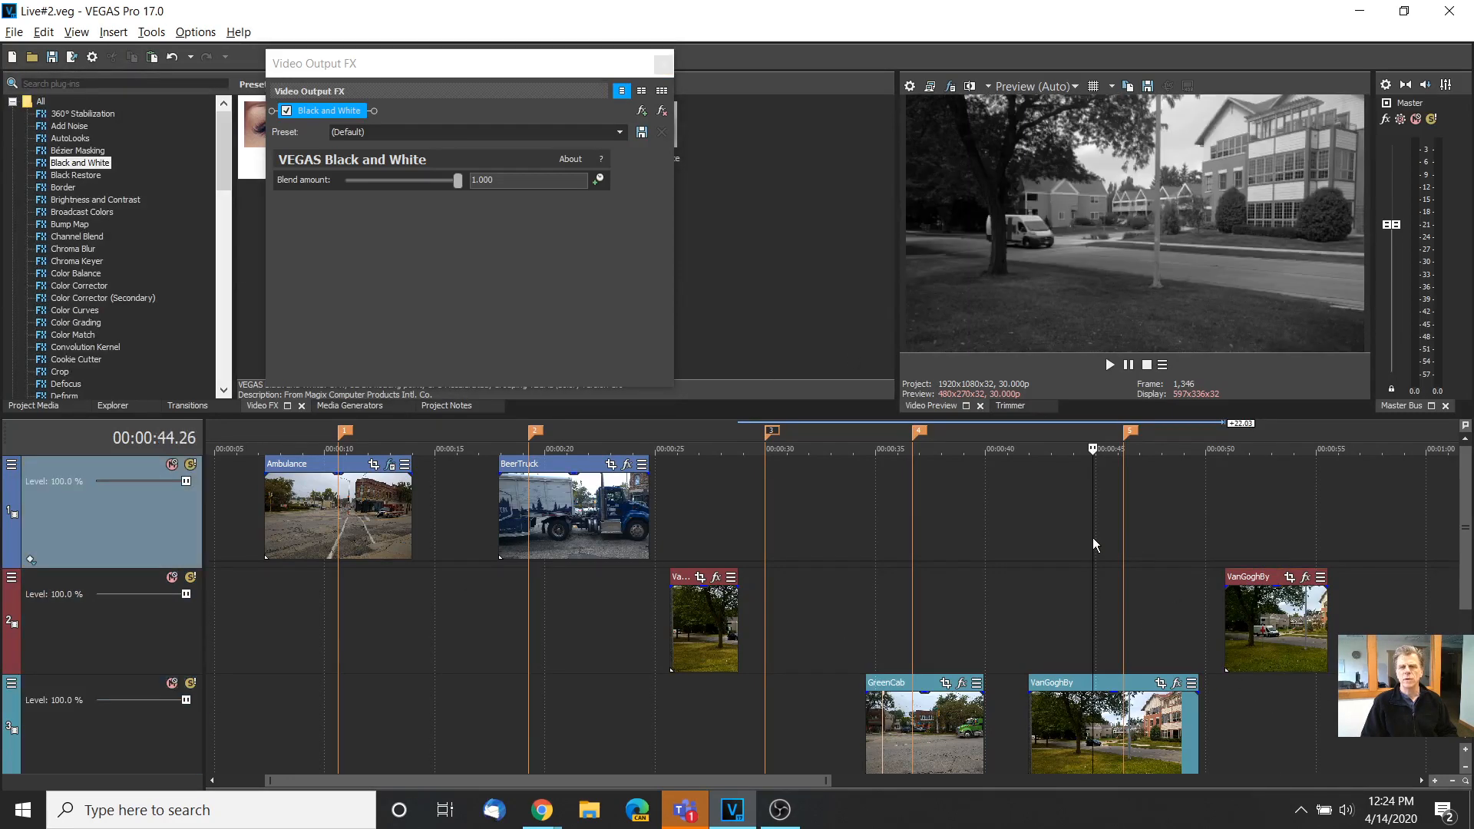
click(914, 529)
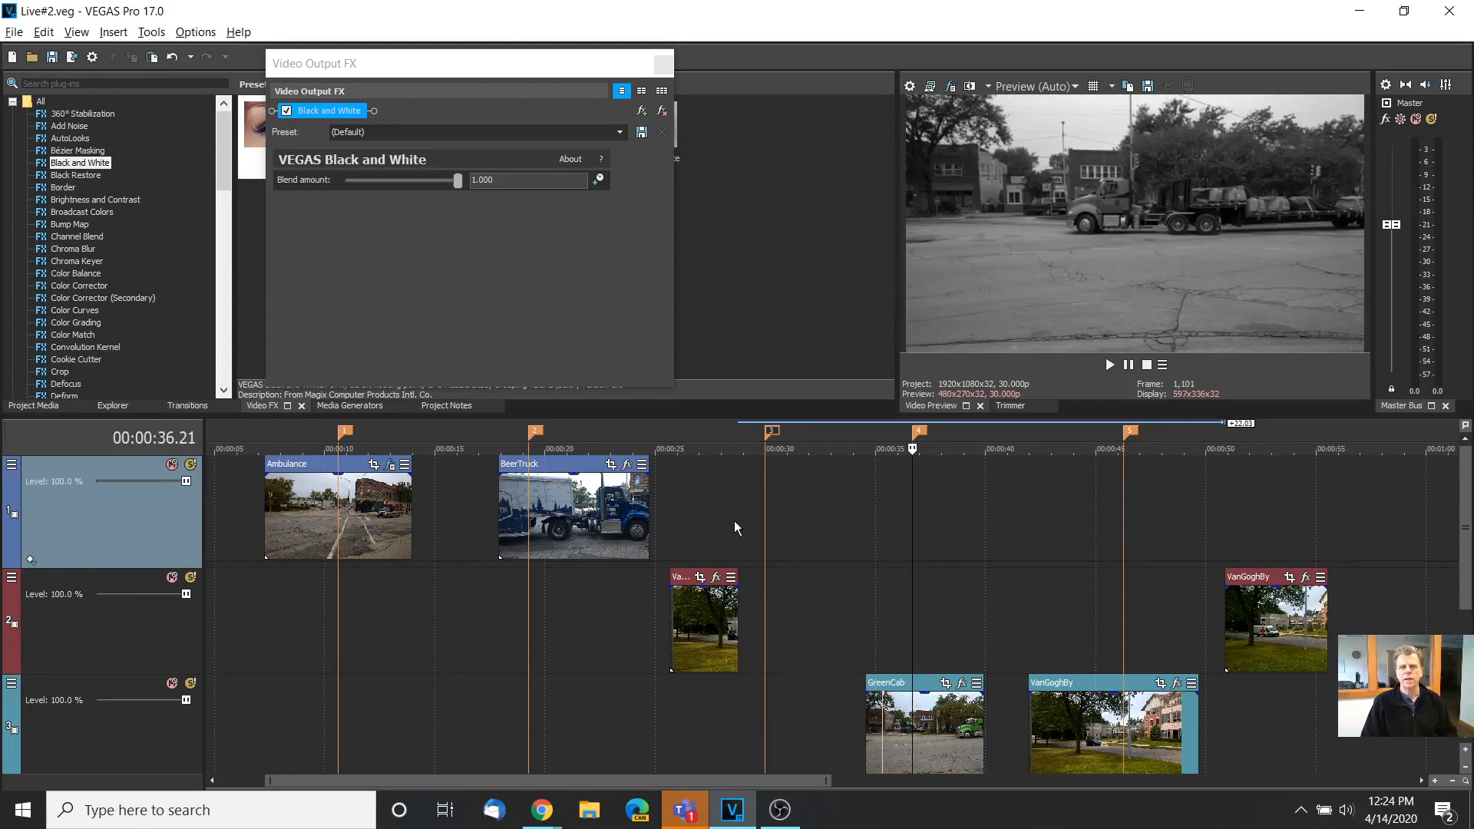
click(711, 516)
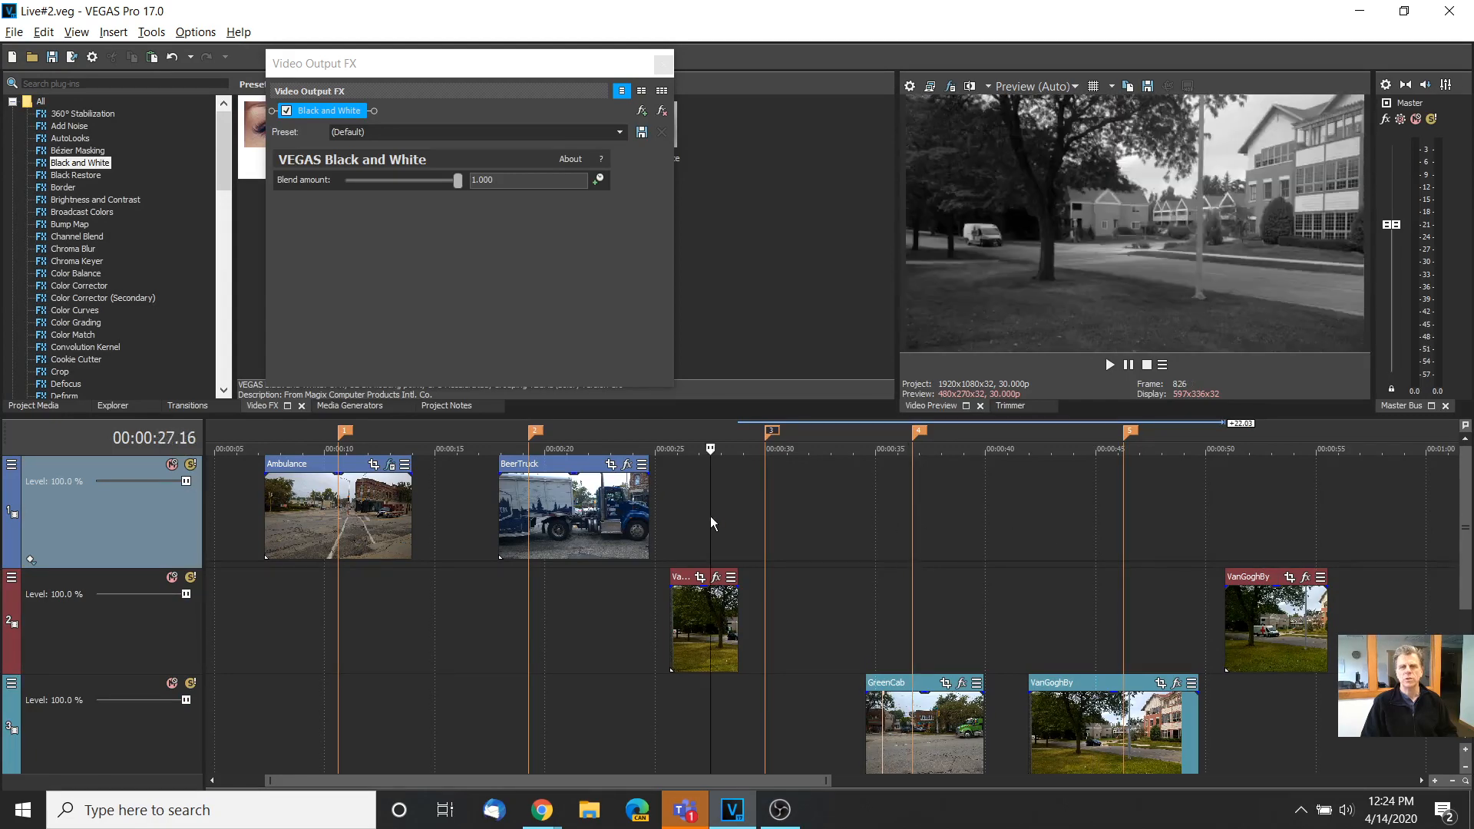
click(582, 611)
click(362, 633)
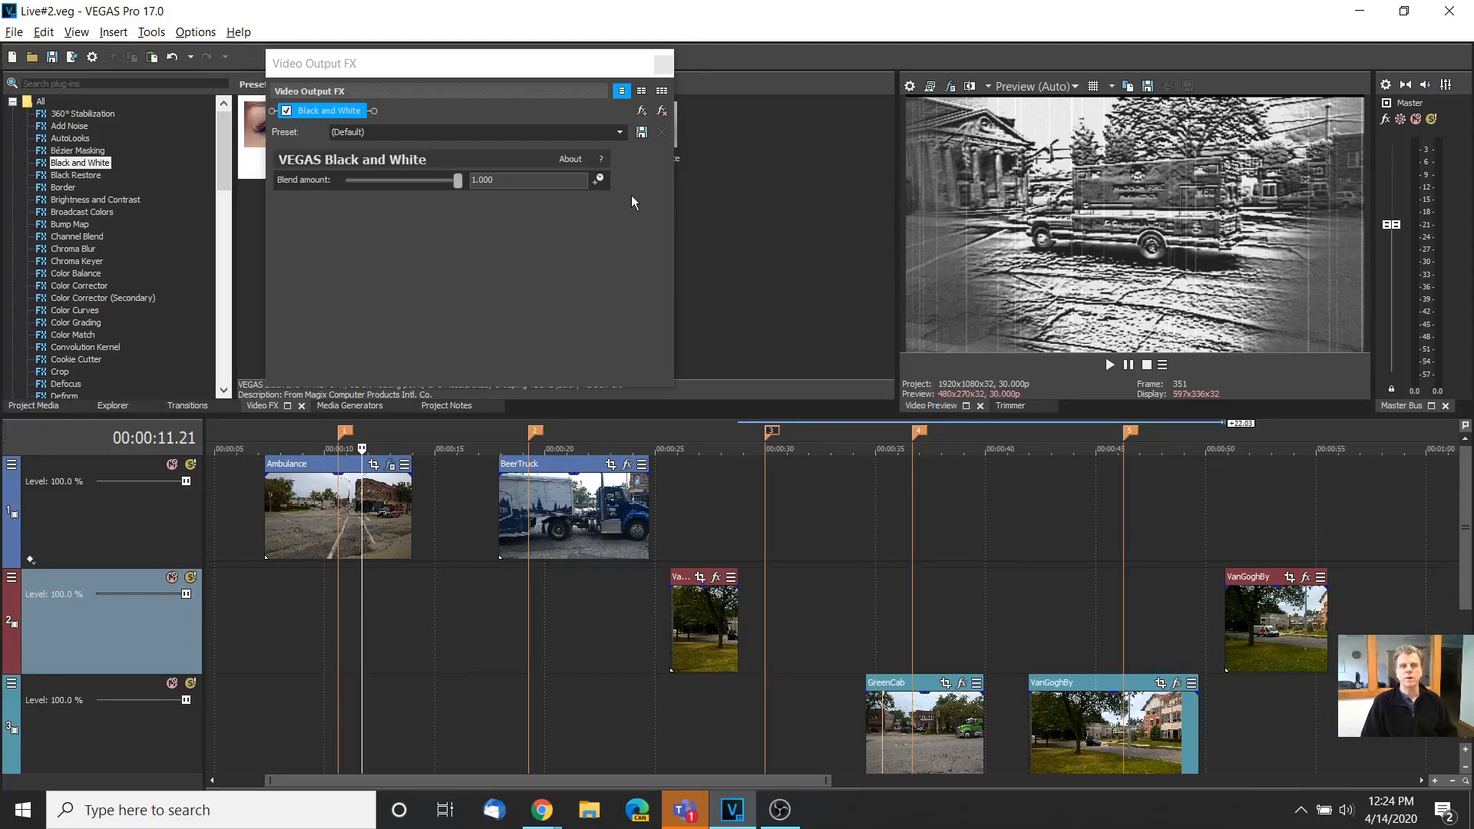
Lower the output's Black and White blend amount to 0.429 and preview the clips on all three tracks
drag(516, 71, 665, 48)
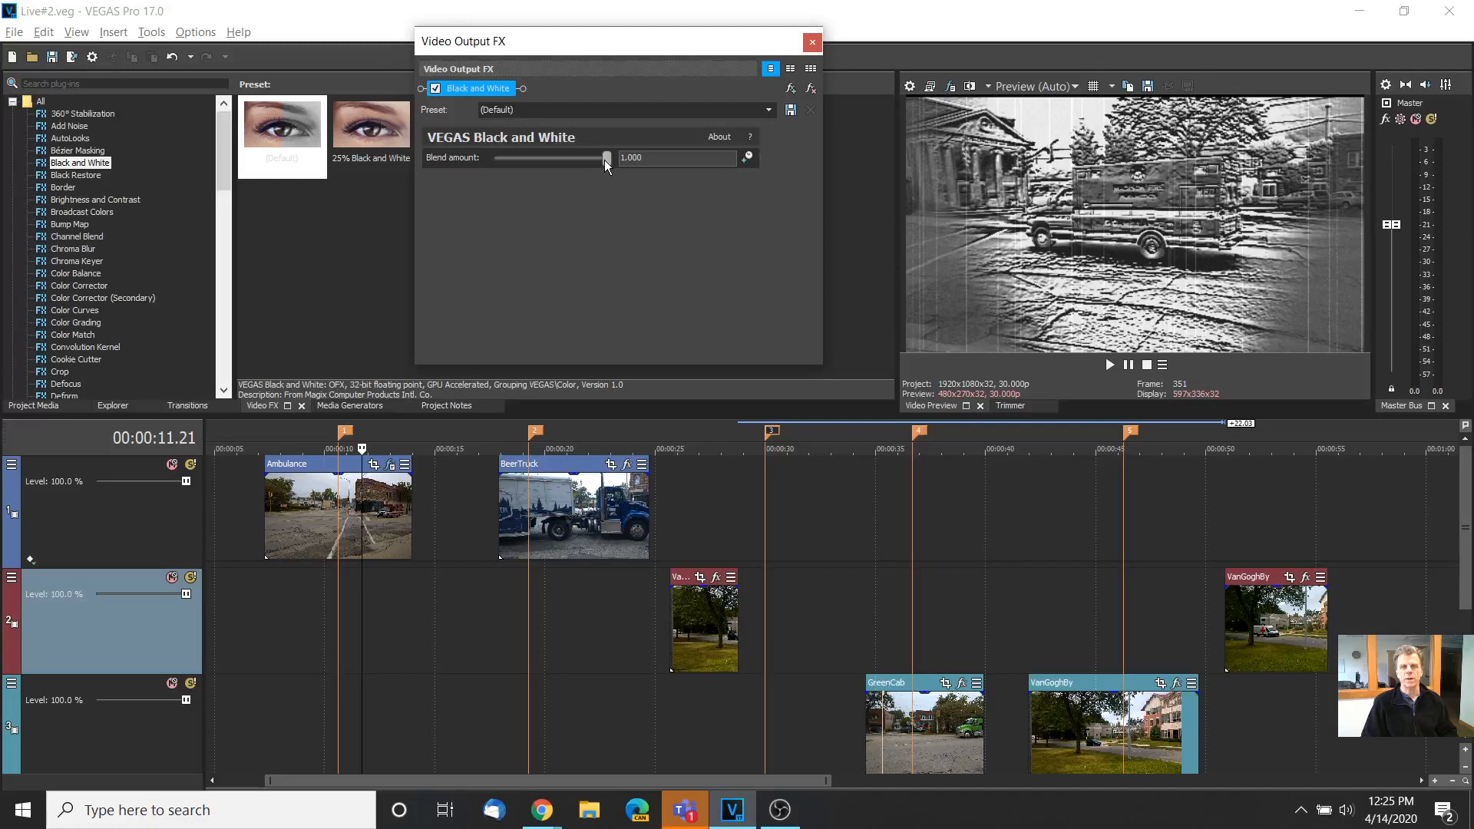
drag(606, 156, 542, 160)
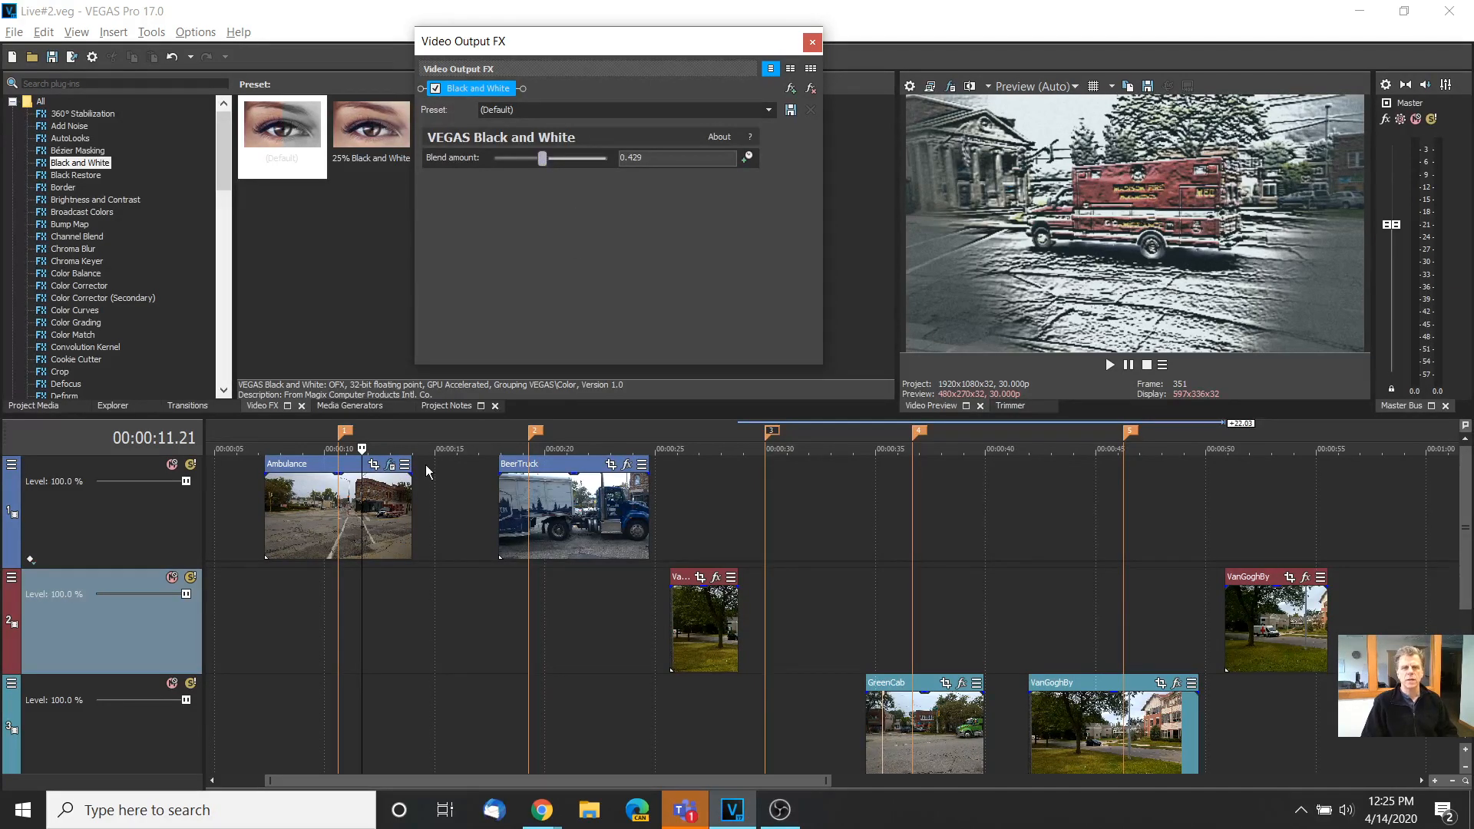
click(340, 504)
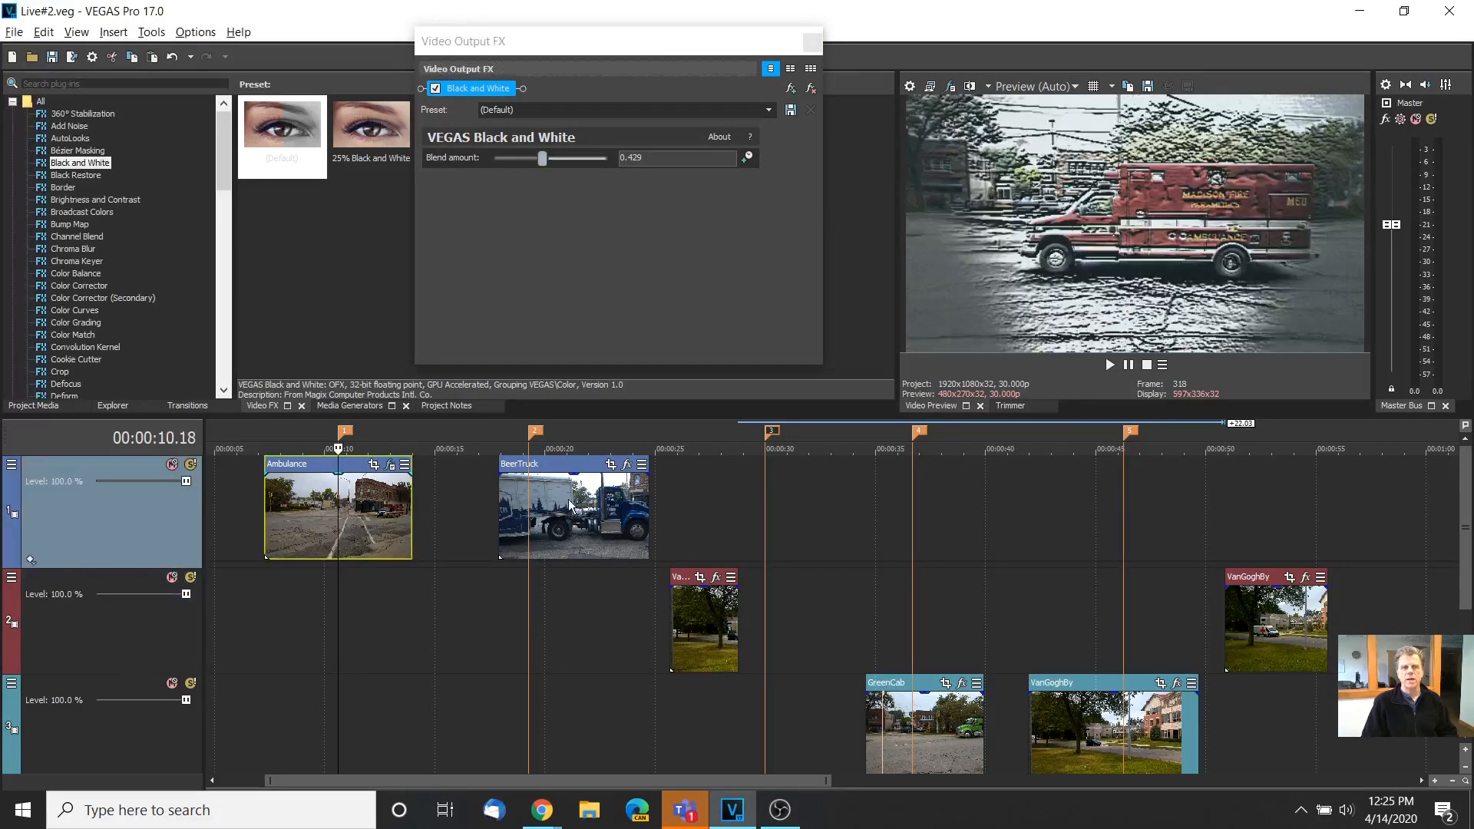
click(559, 507)
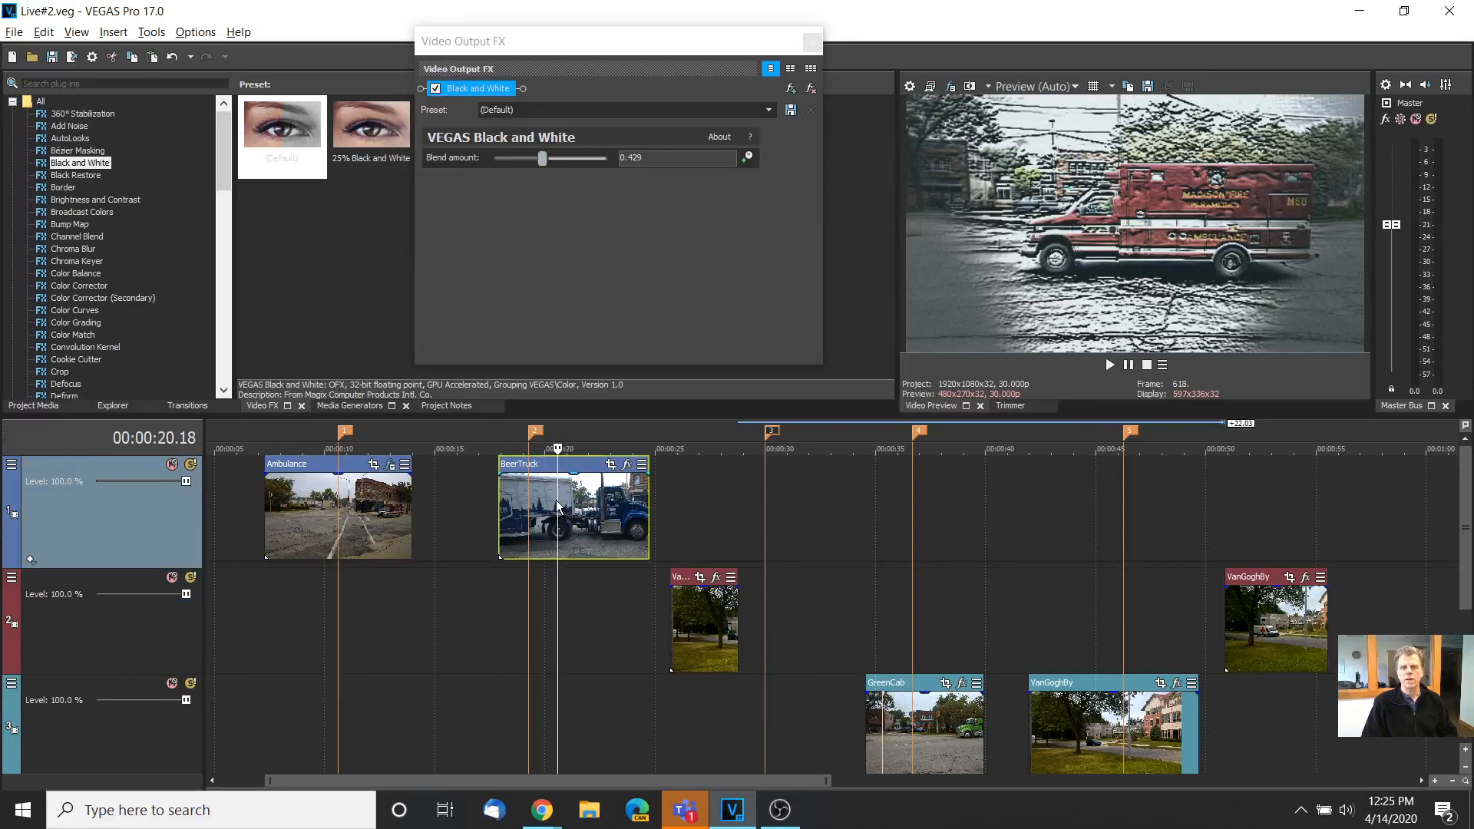
click(703, 629)
click(952, 727)
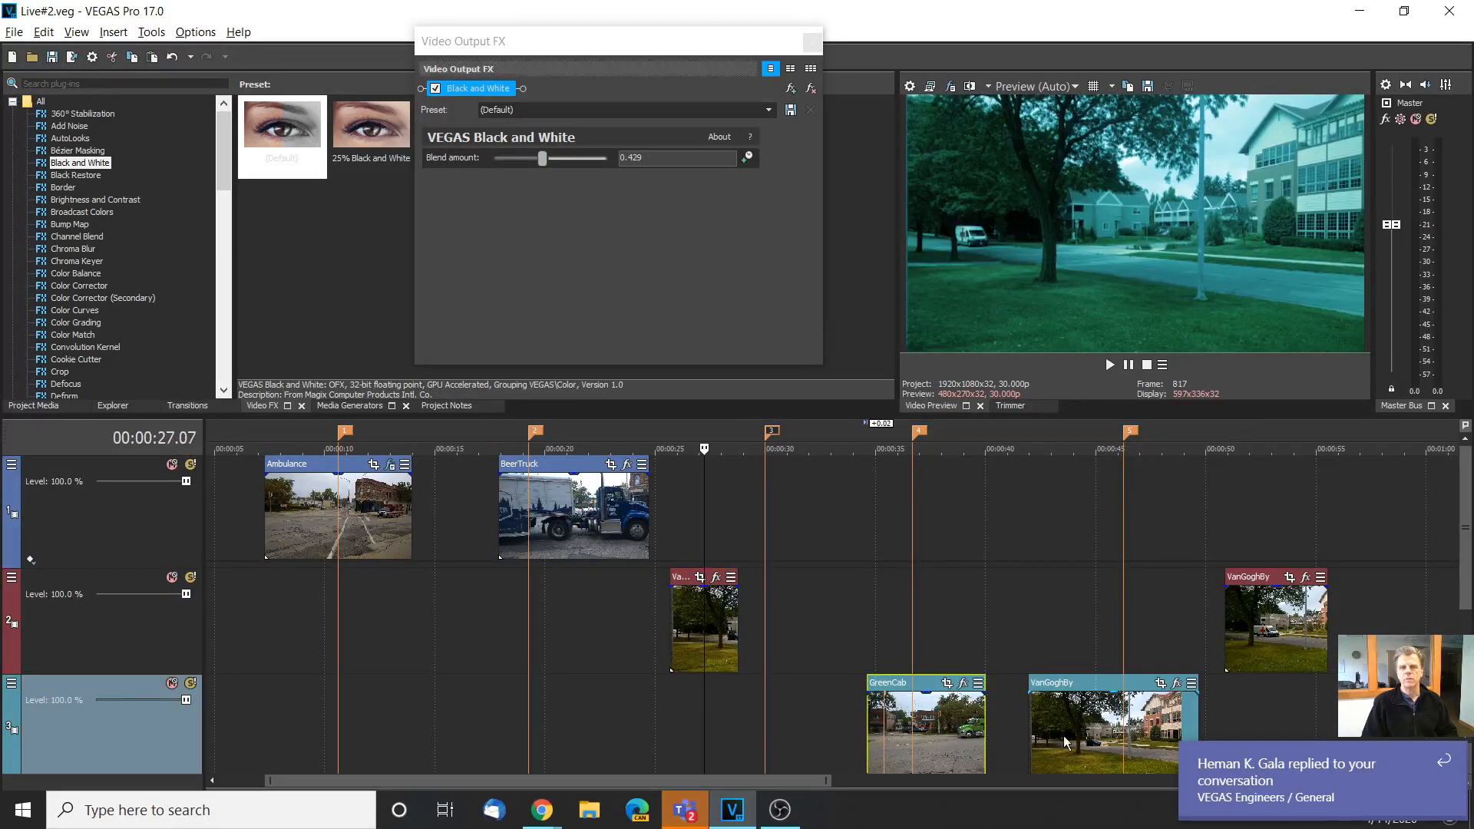
click(1124, 726)
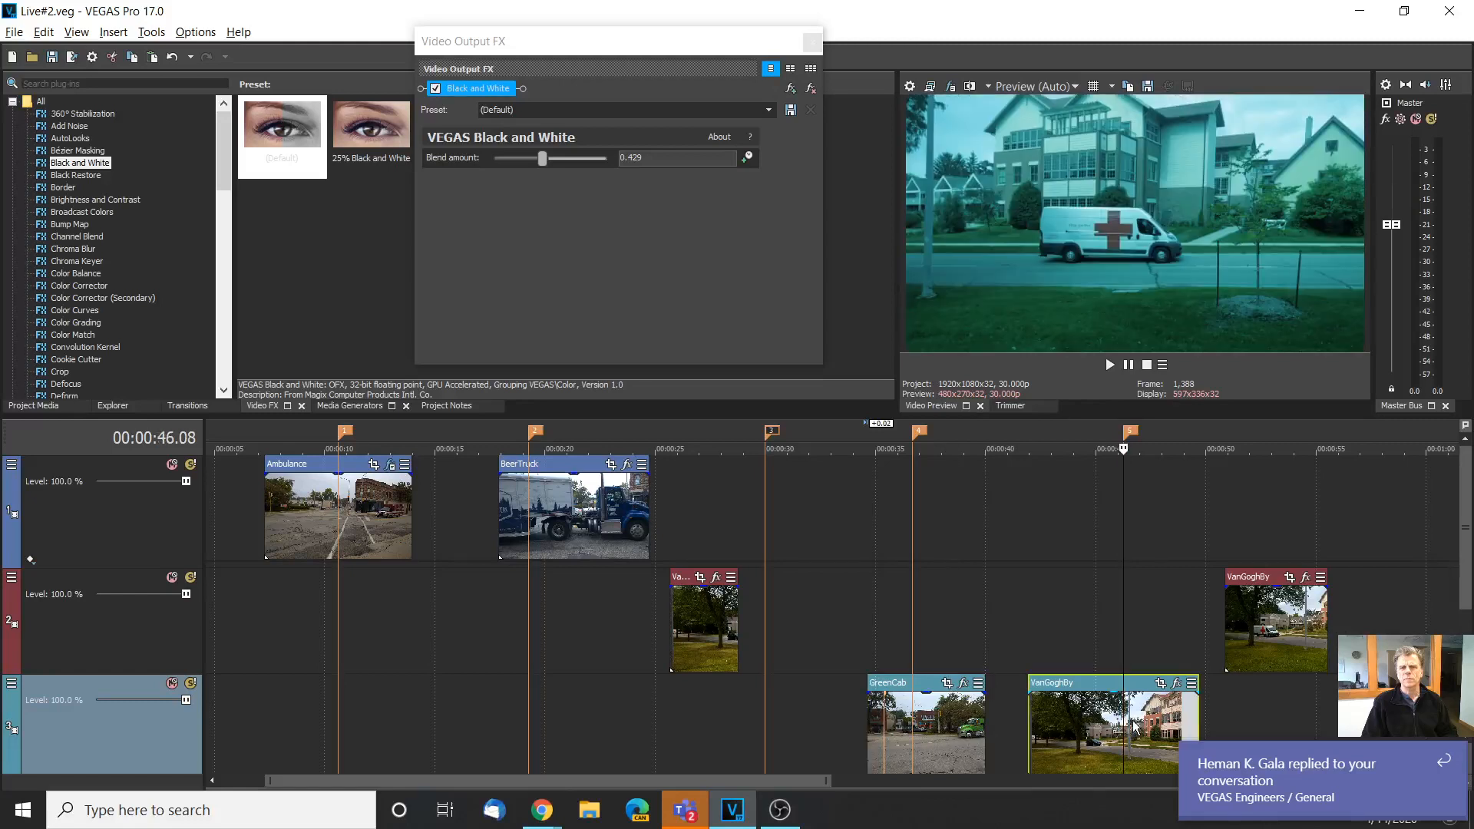
click(1271, 626)
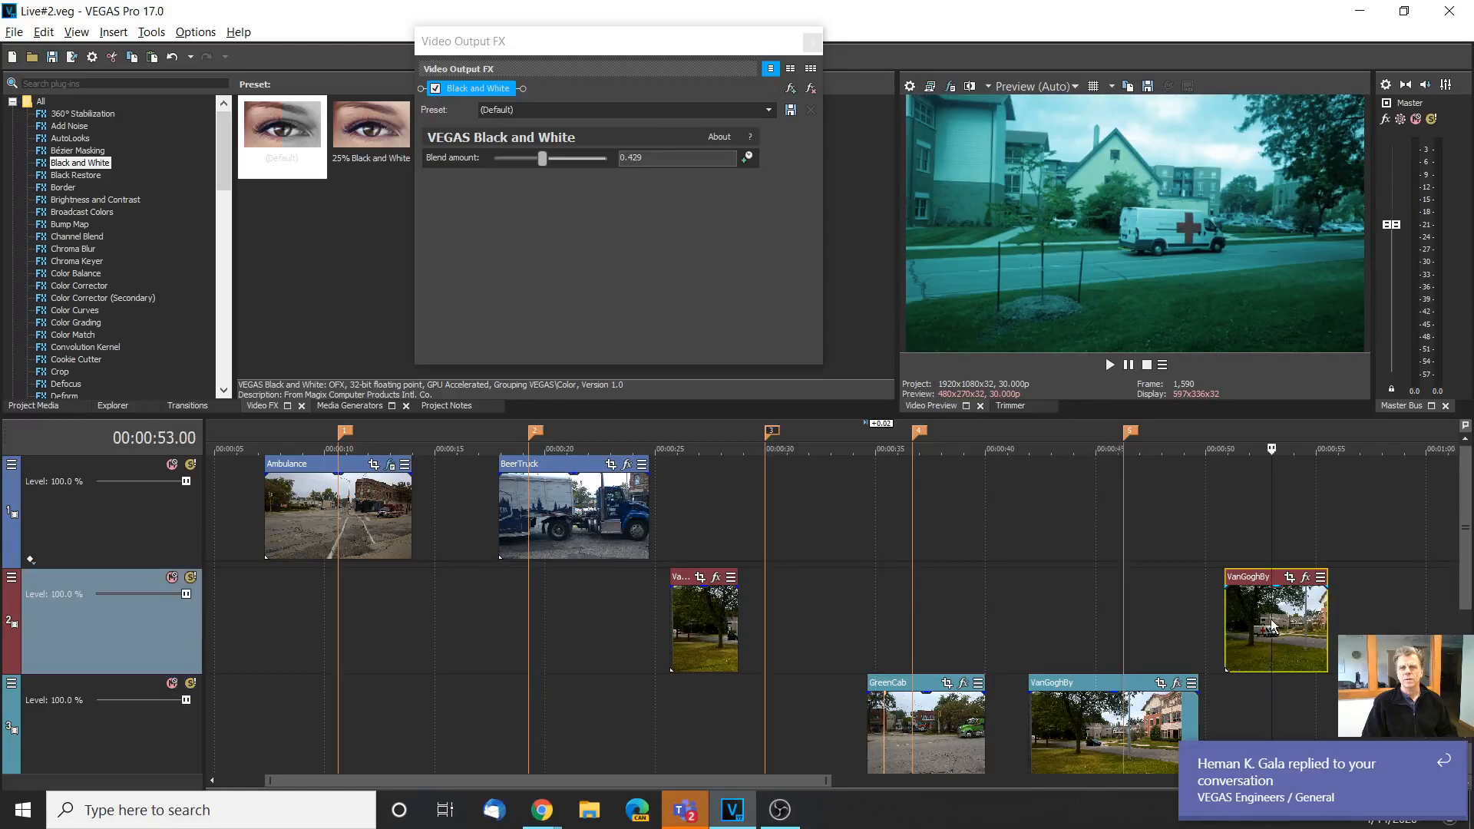
Set the output's Black and White blend amount to 1.000, preview the clips back to Ambulance, and close the effect window
click(542, 157)
drag(542, 157, 617, 163)
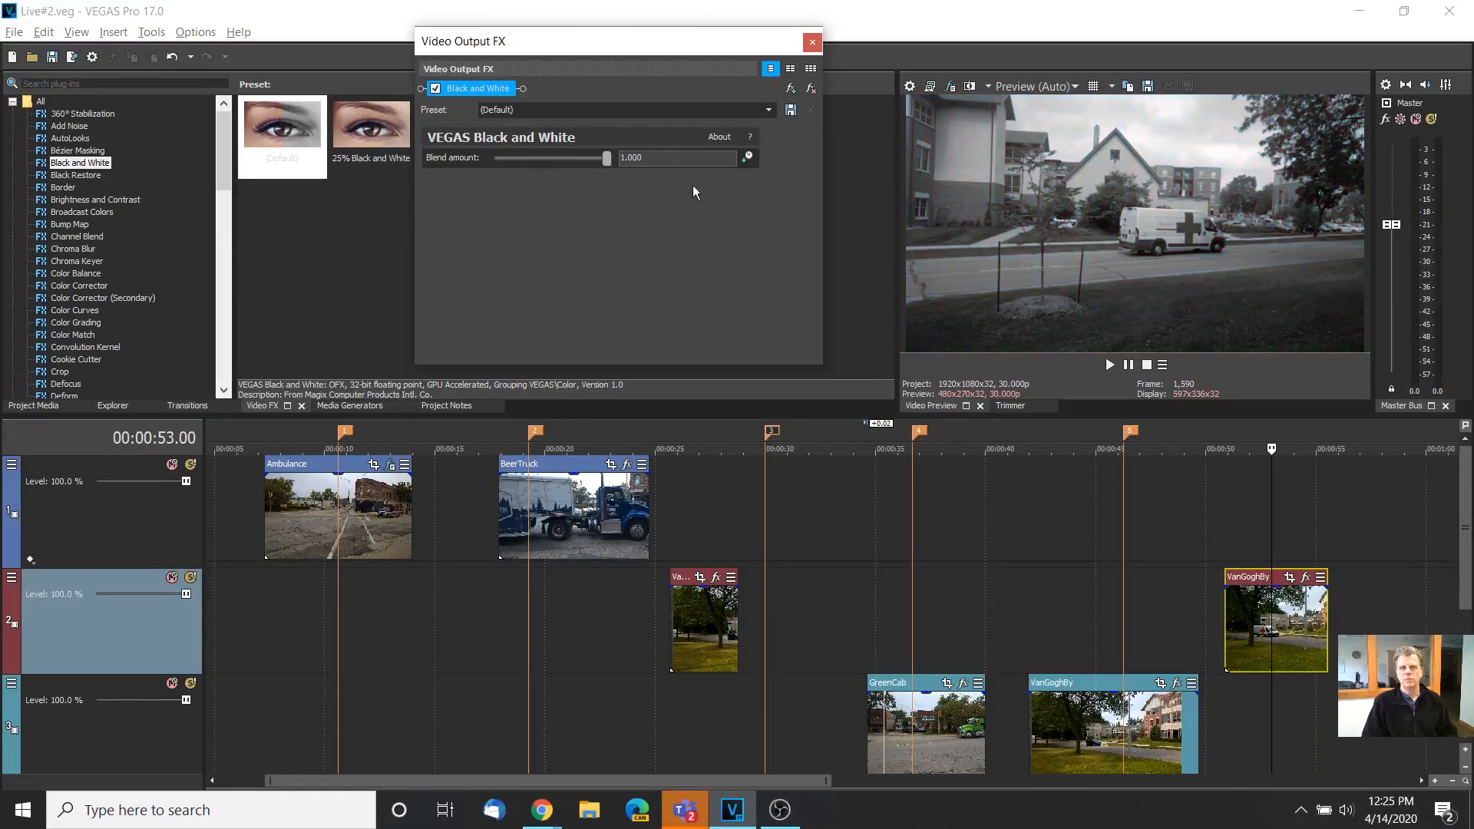
click(1093, 725)
click(934, 731)
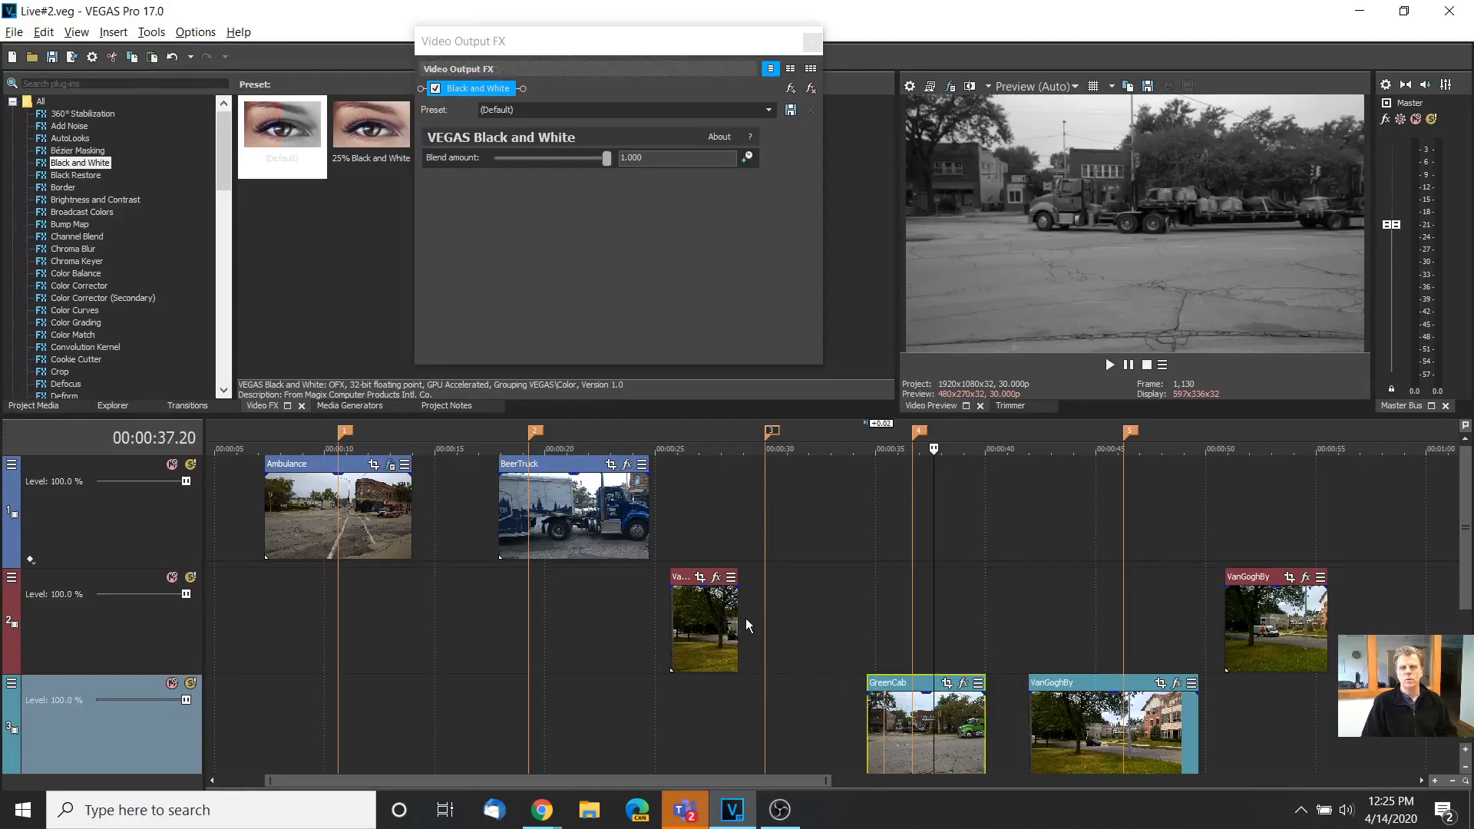
click(689, 616)
click(565, 500)
click(307, 505)
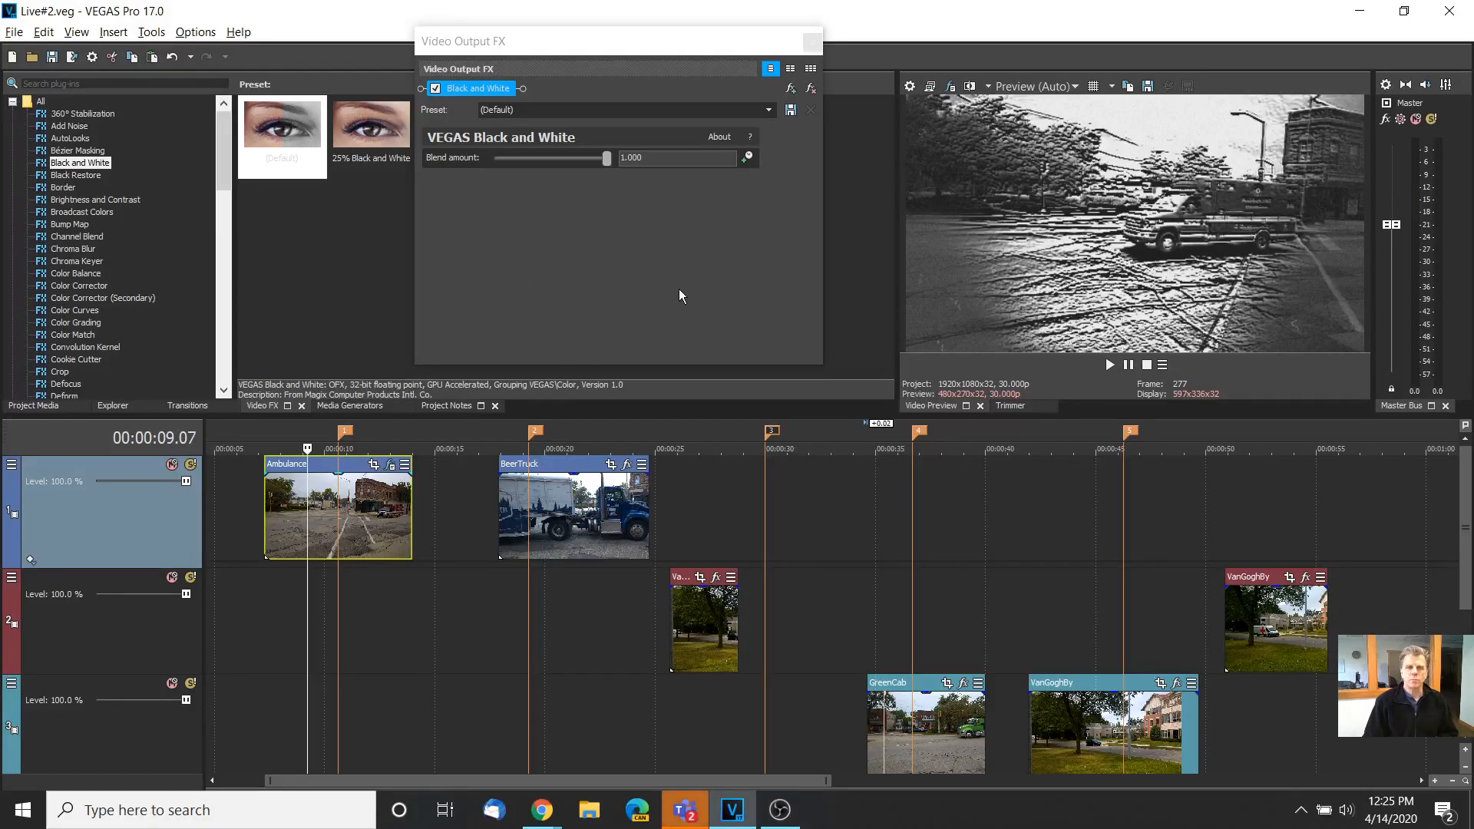
click(812, 42)
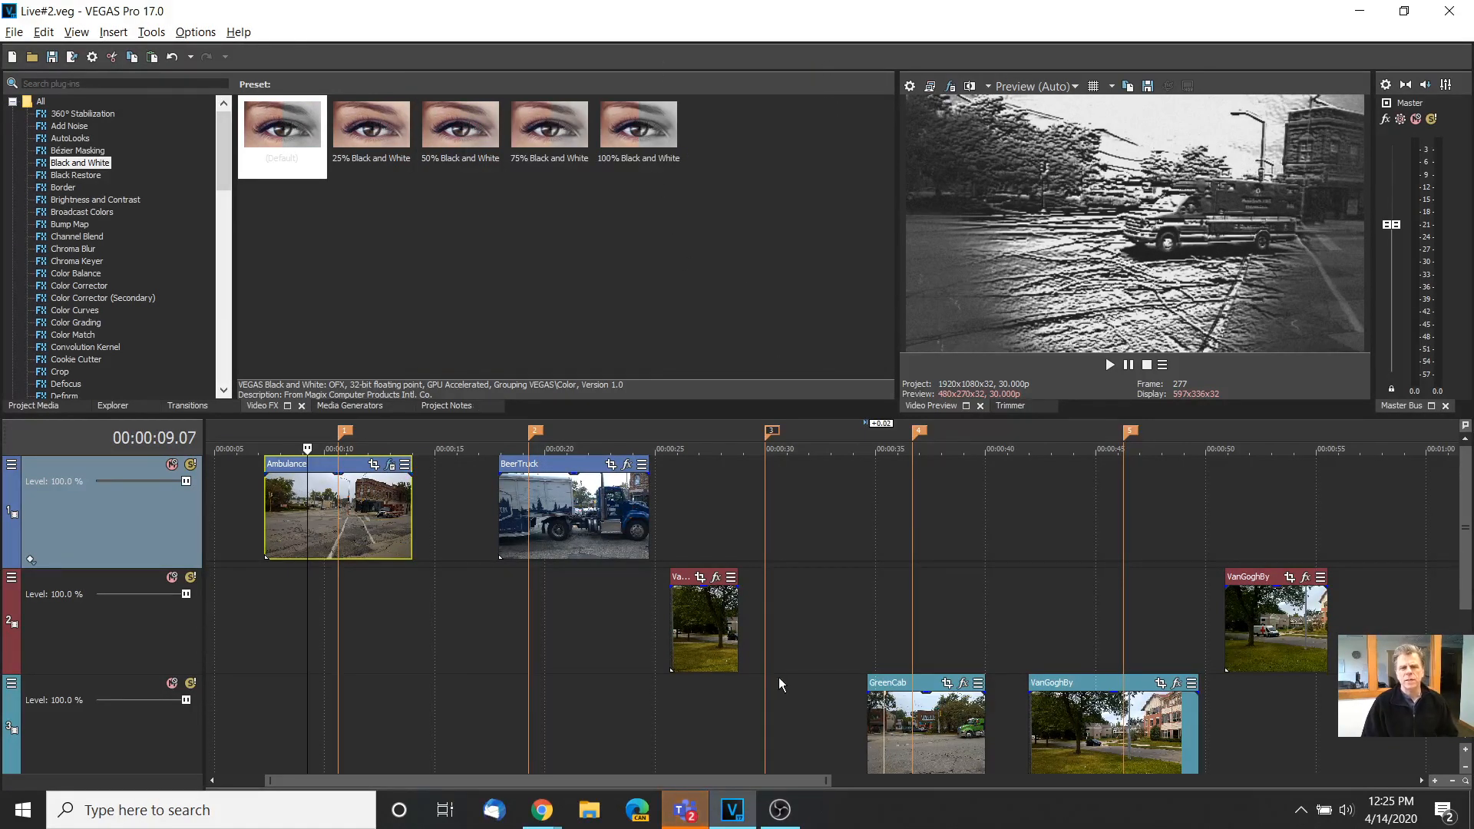
click(685, 816)
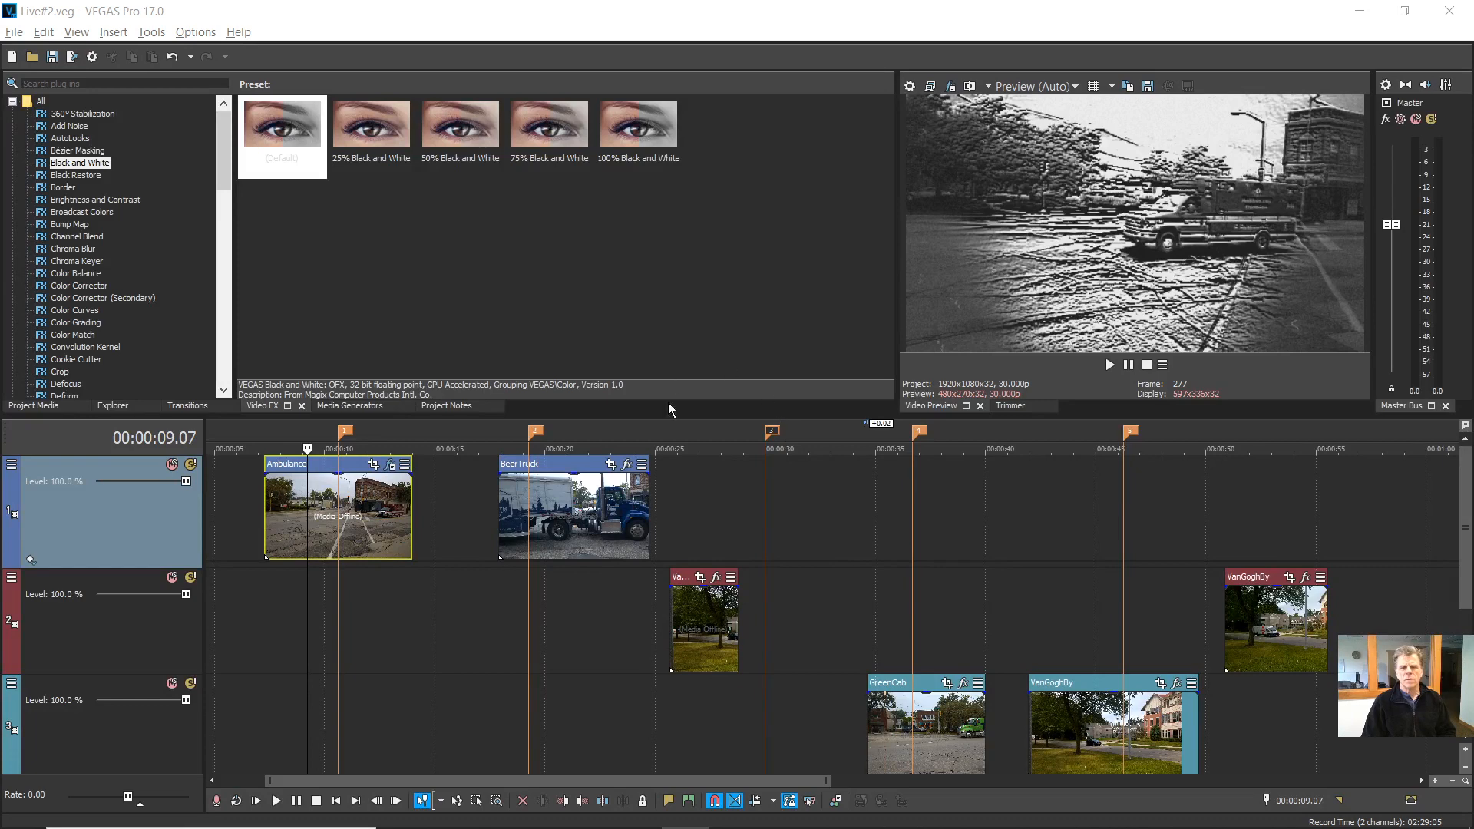
Show the color grading controls and select the GreenCab clip on track 3 for grading
click(835, 803)
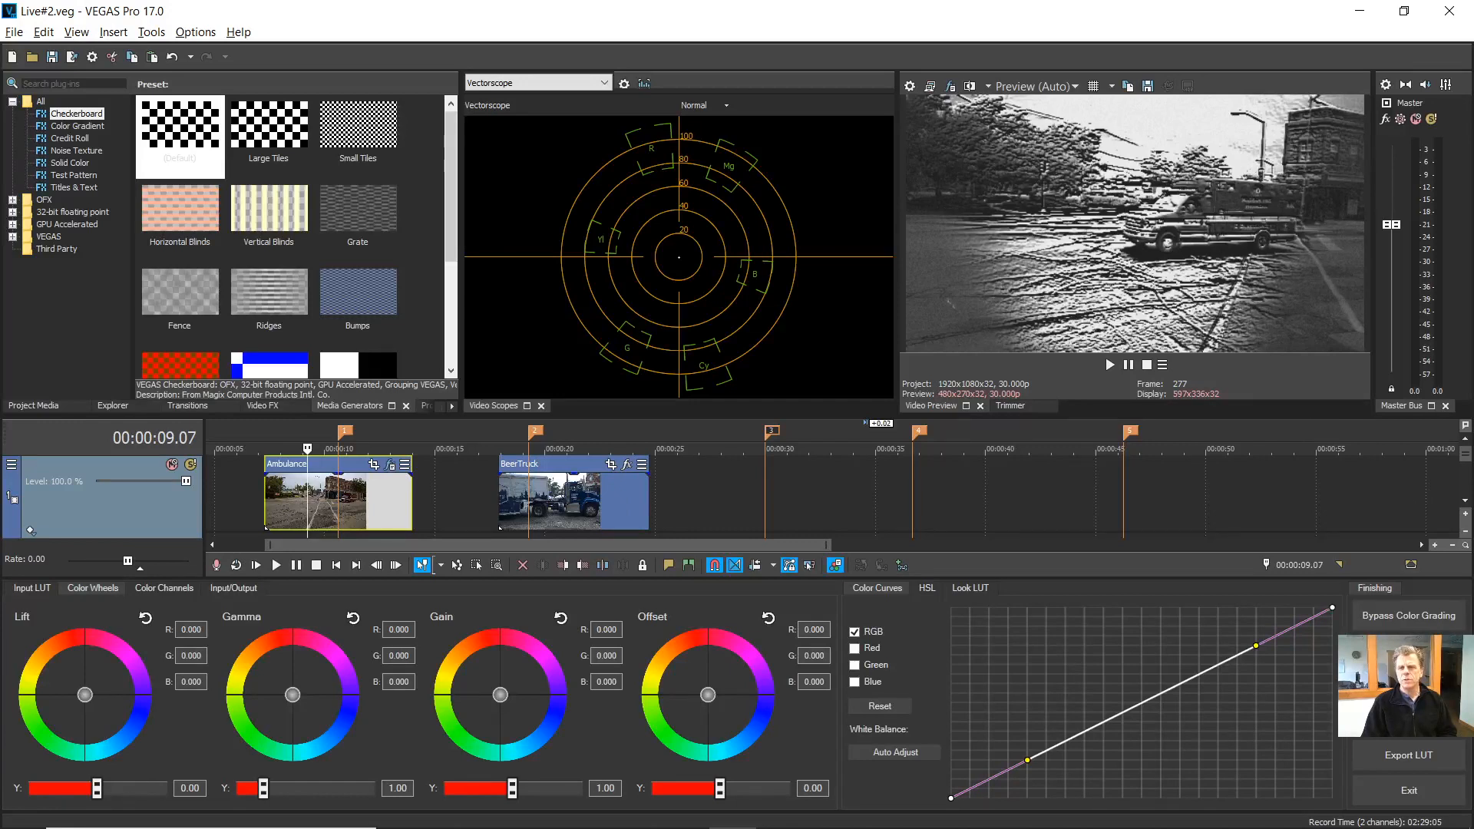
drag(1467, 464, 1470, 493)
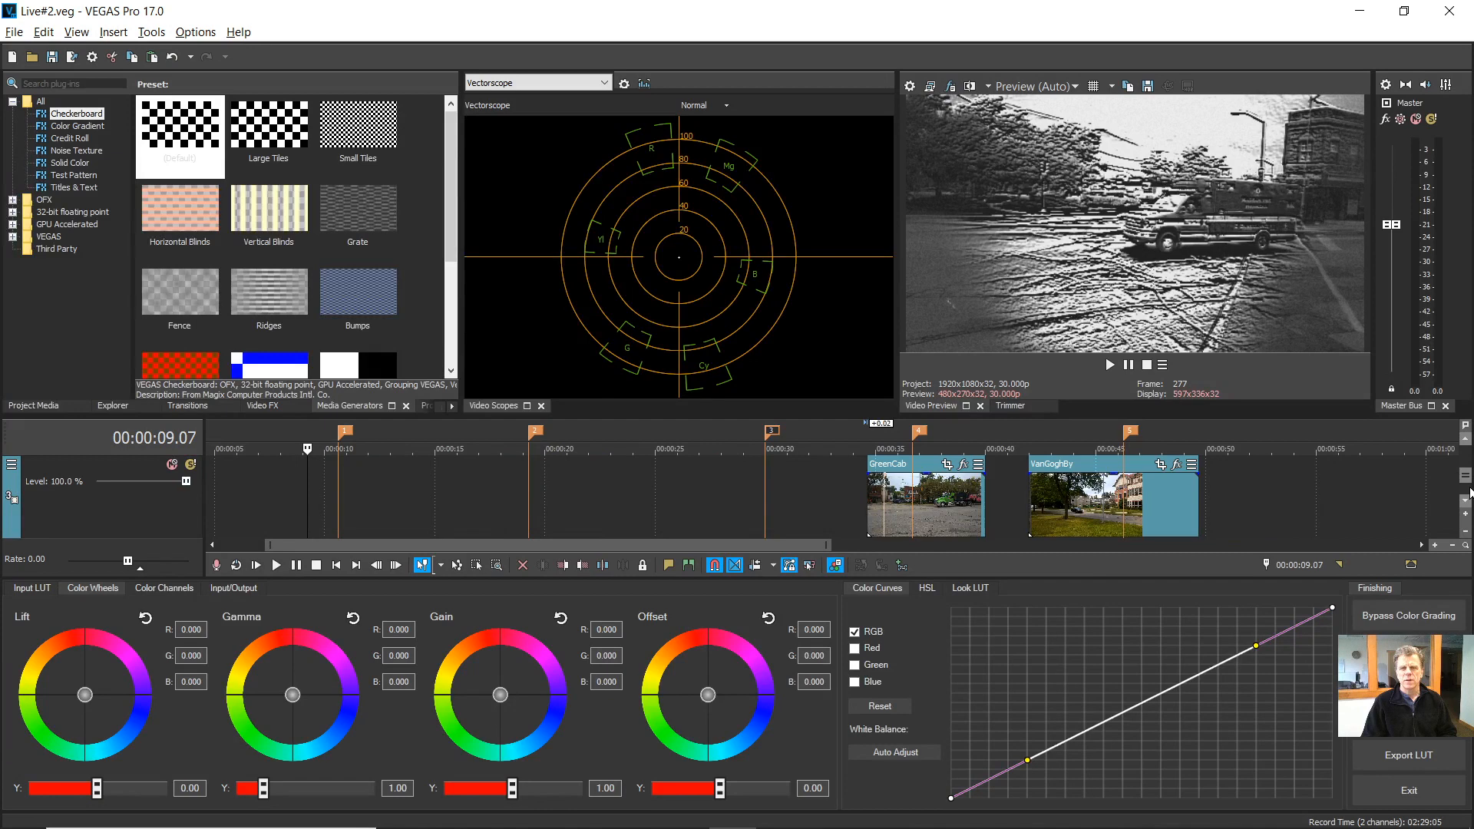
click(931, 506)
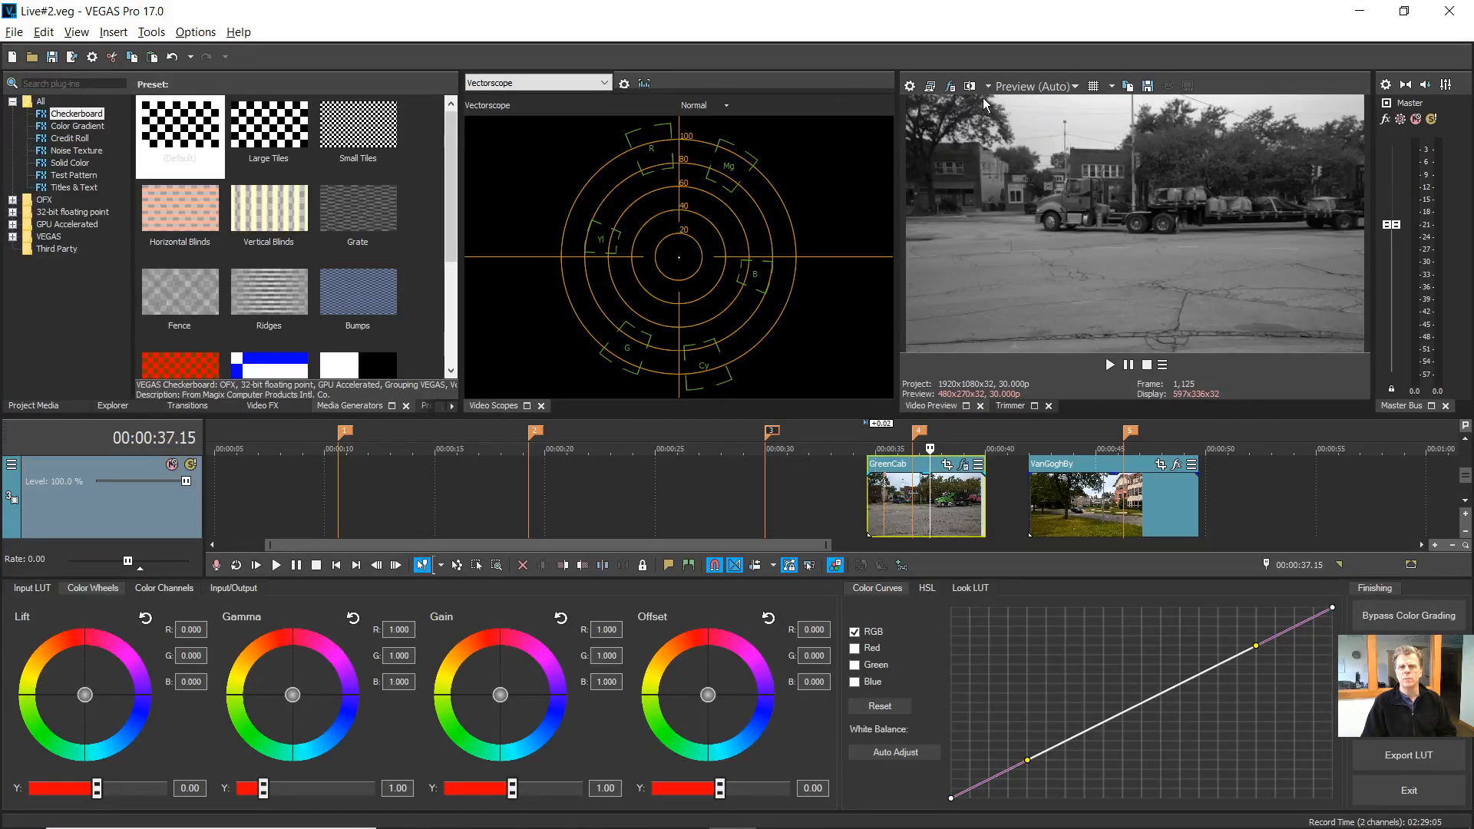
Disable the Black and White effect on the video output and close its window
click(951, 87)
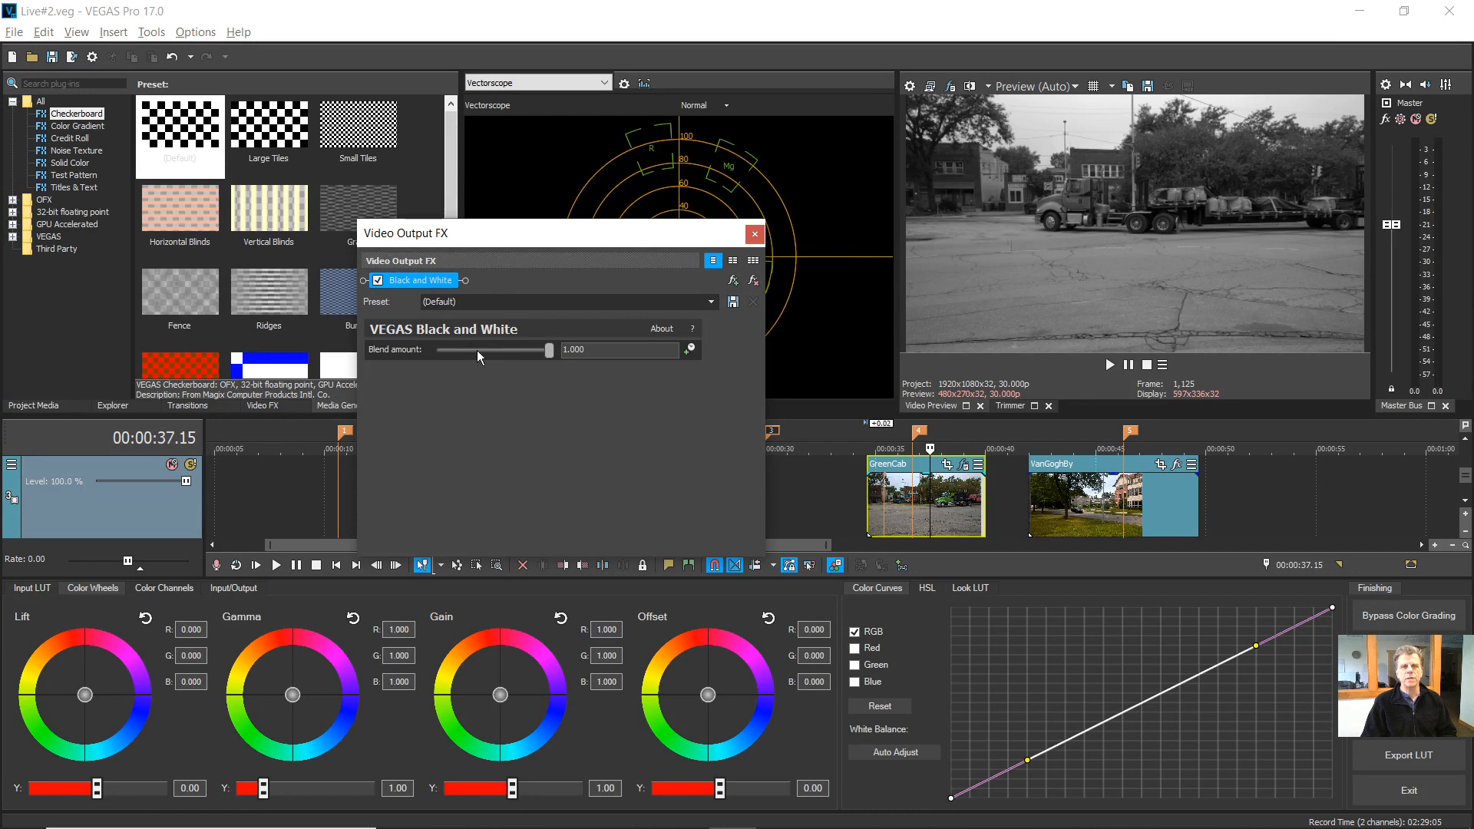
click(377, 281)
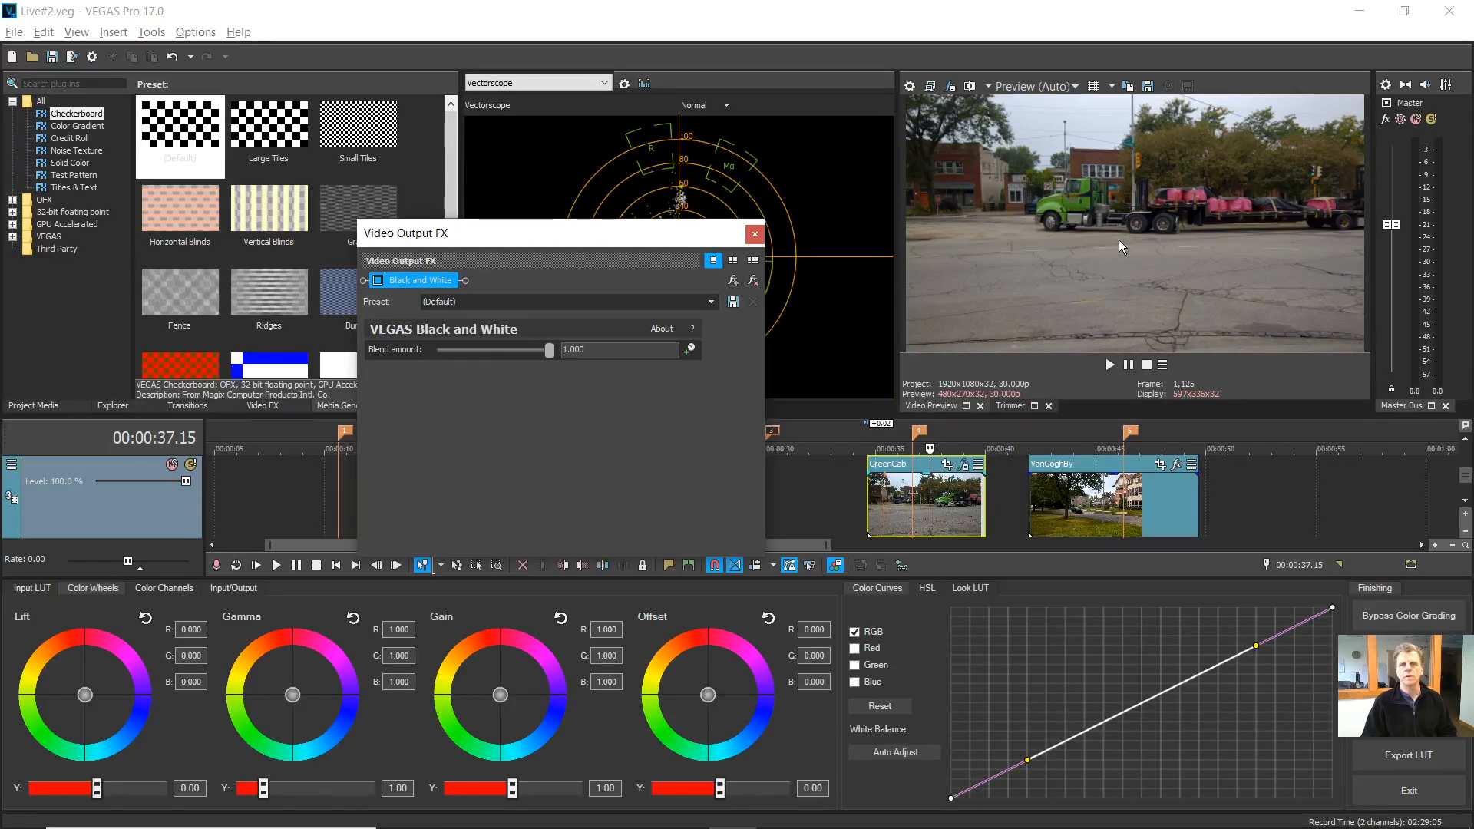
click(755, 235)
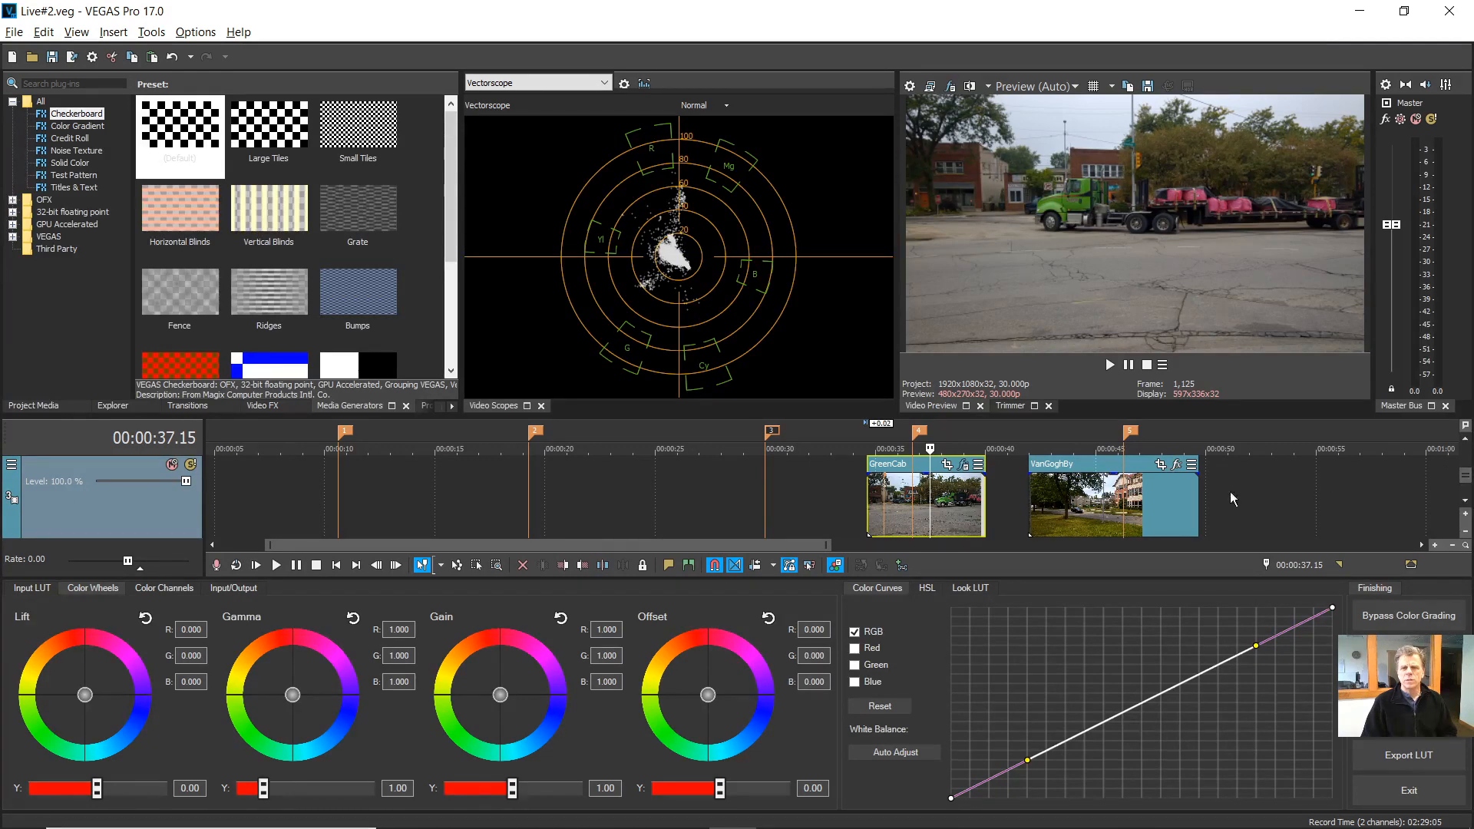
Shift GreenCab's Offset color wheel to red 0.368, green -0.885 and blue 0.581, and open the clip's event effects to inspect Color Grading
click(946, 502)
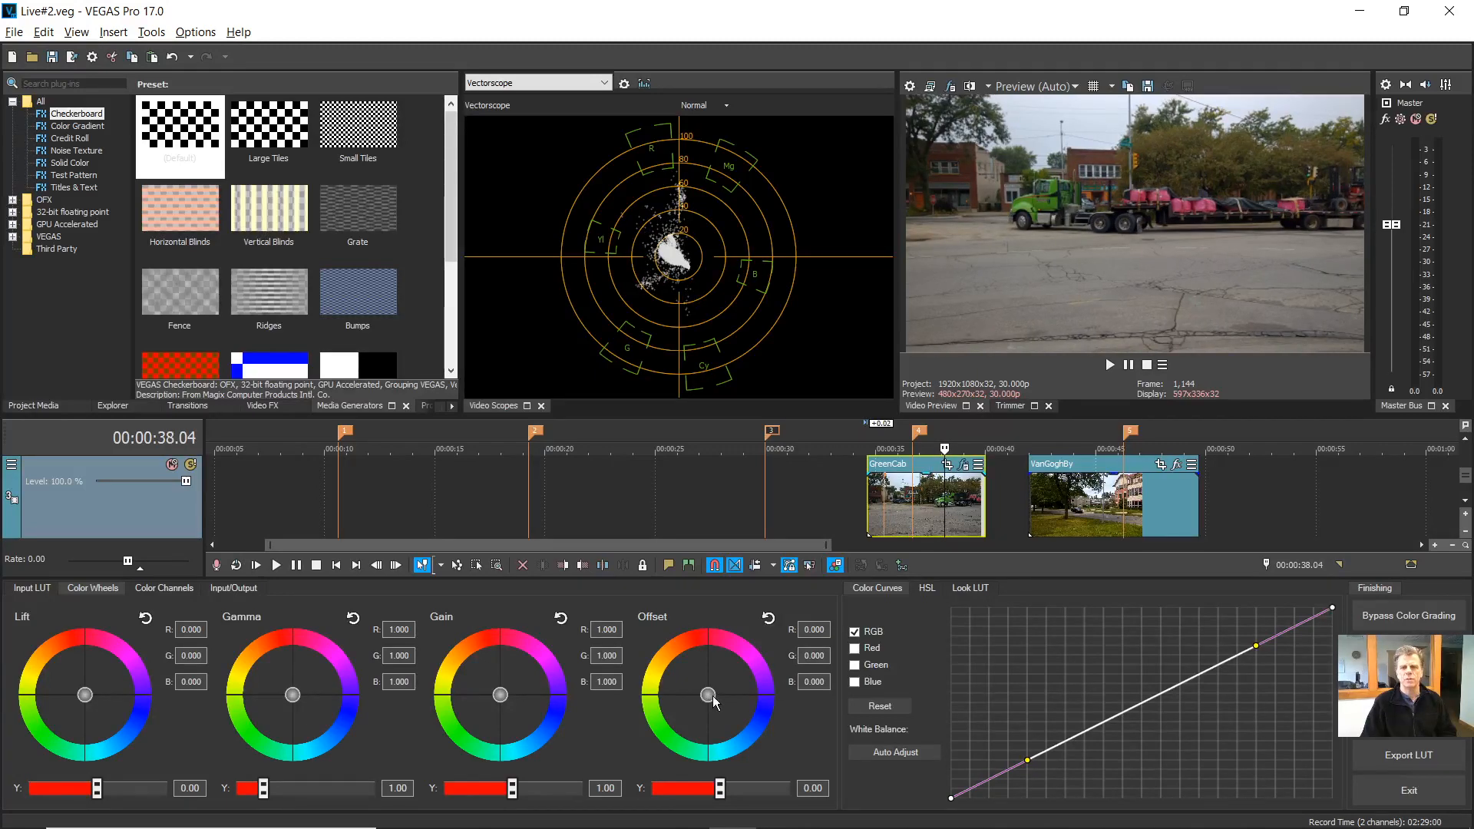
drag(708, 697, 749, 684)
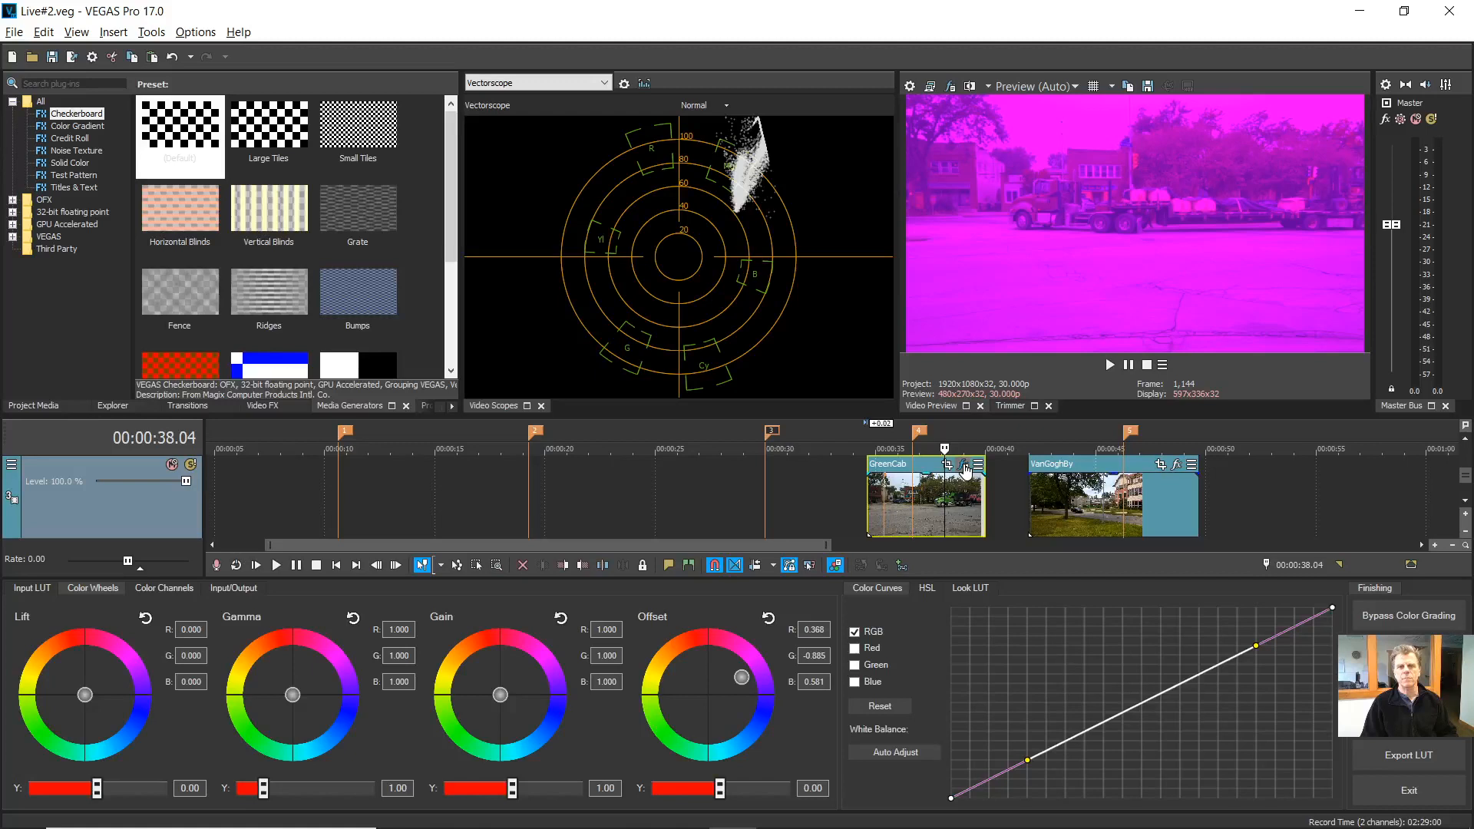
click(964, 466)
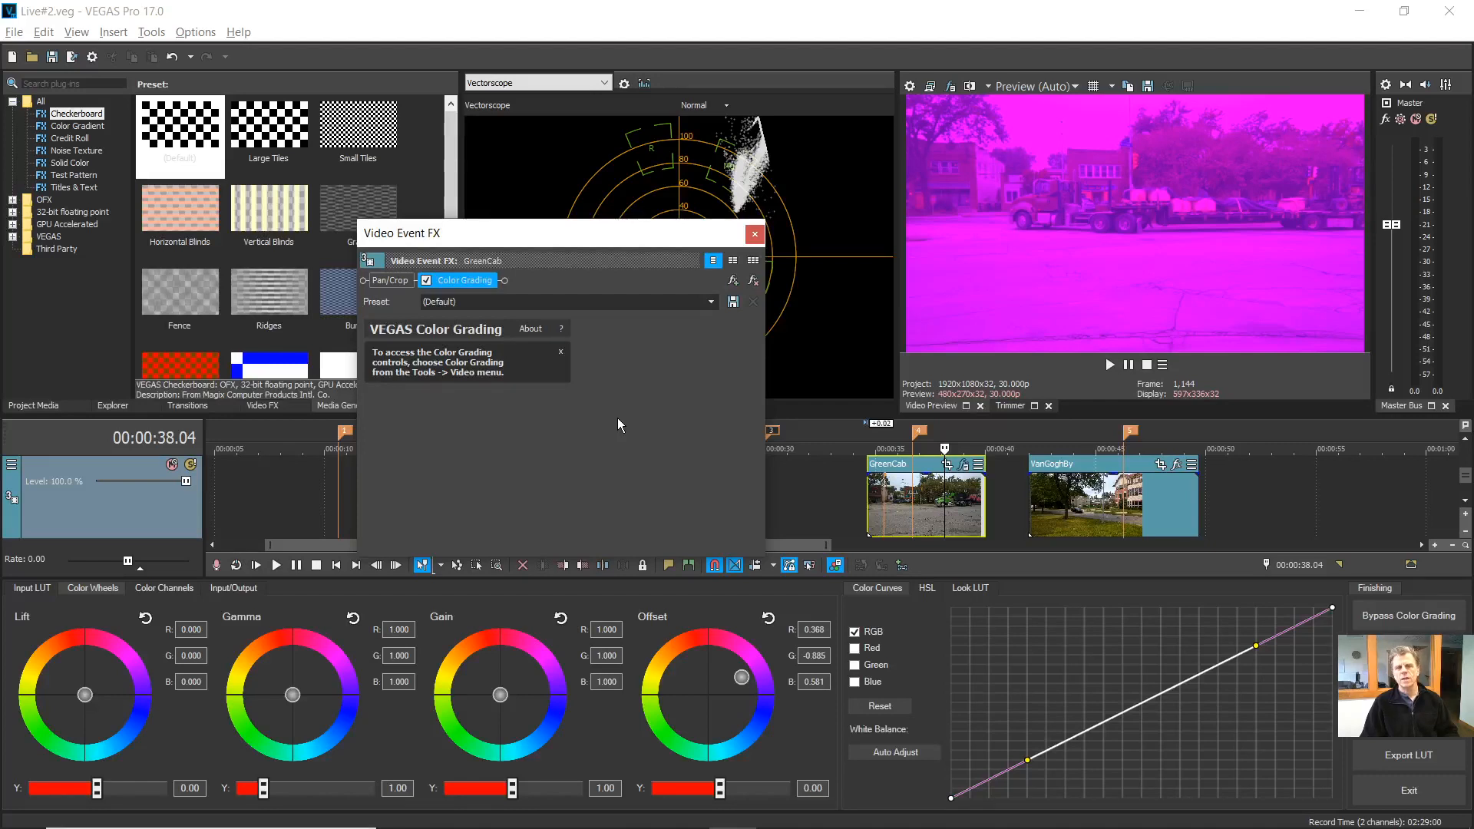
click(561, 302)
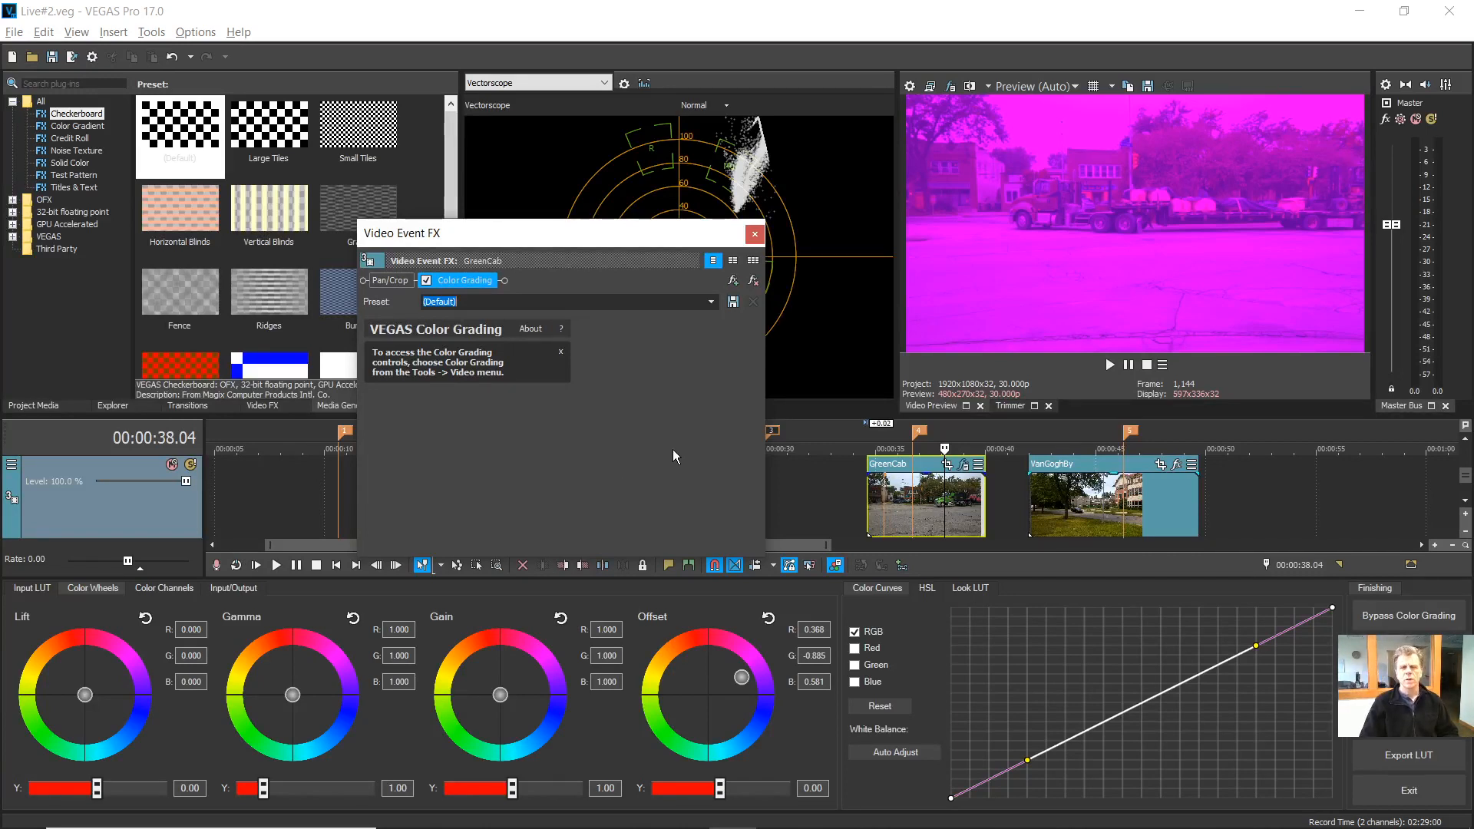
Bend the track 3 VanGoghBy clip's RGB curve up in shadows and down in highlights, and shift Gain to red 1.457, green 1.810, blue 0.000
drag(652, 234, 605, 210)
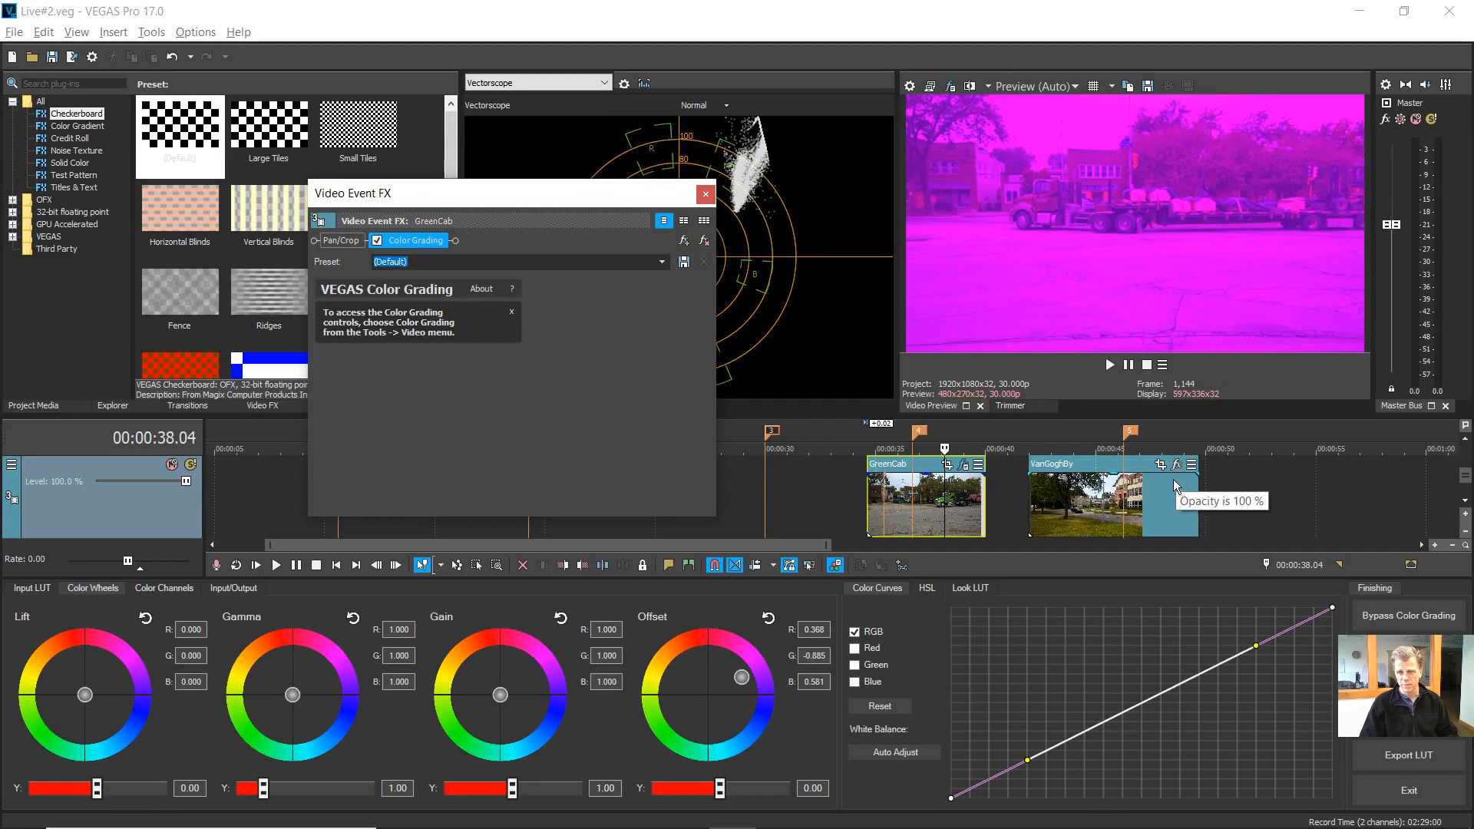
click(1113, 507)
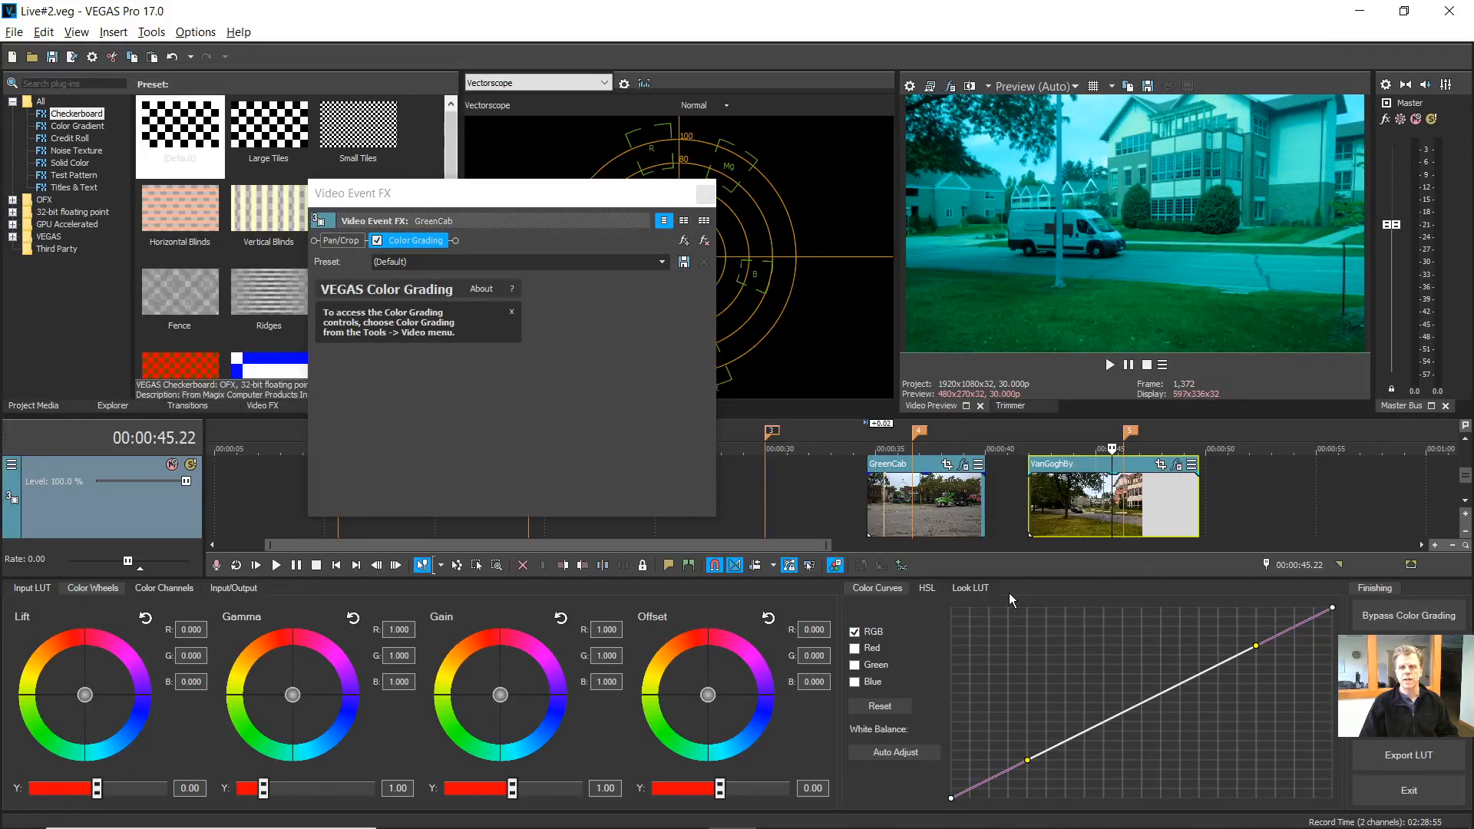
drag(1029, 761, 1030, 670)
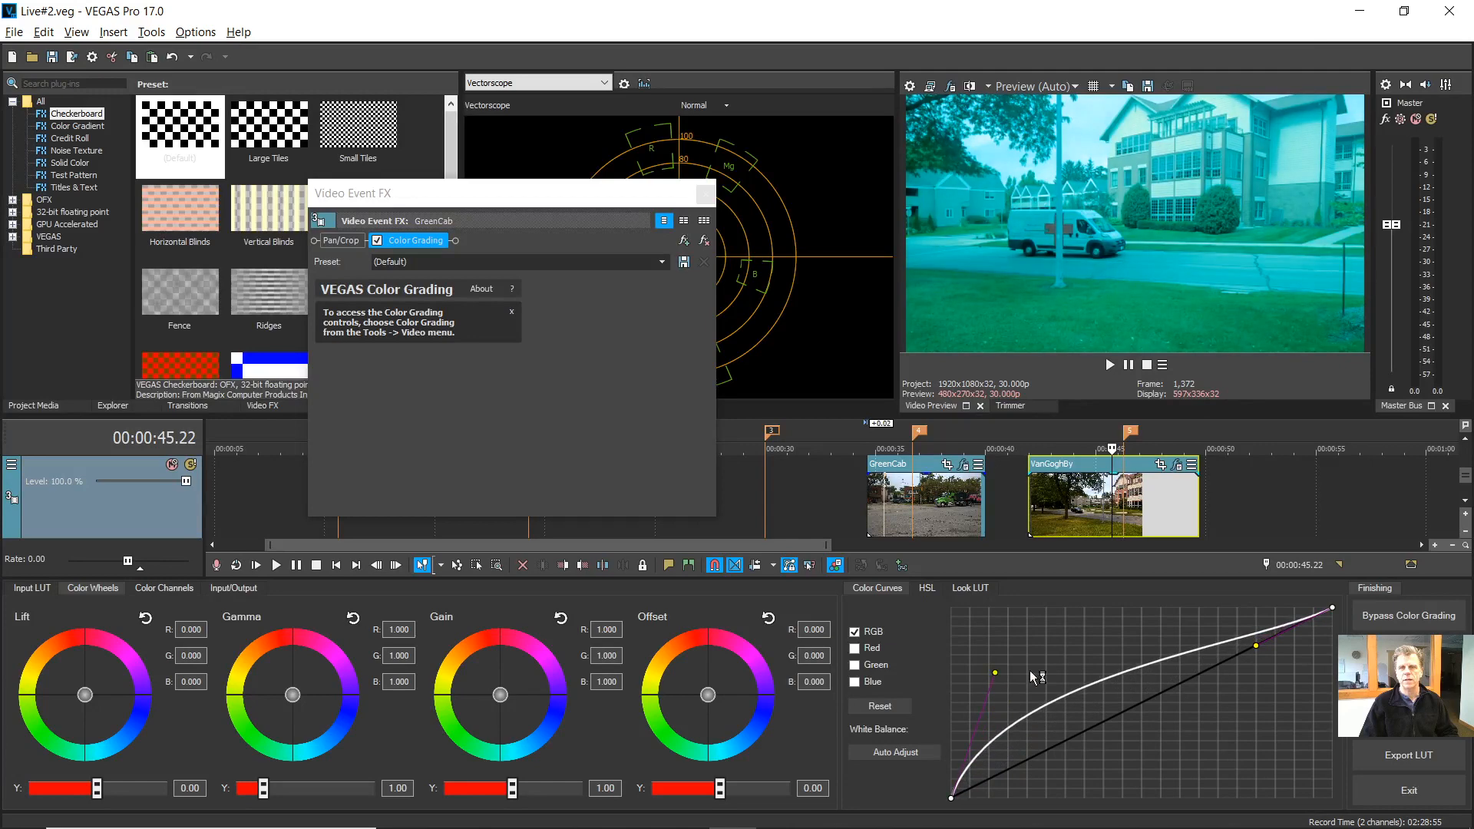
drag(1257, 646, 1298, 795)
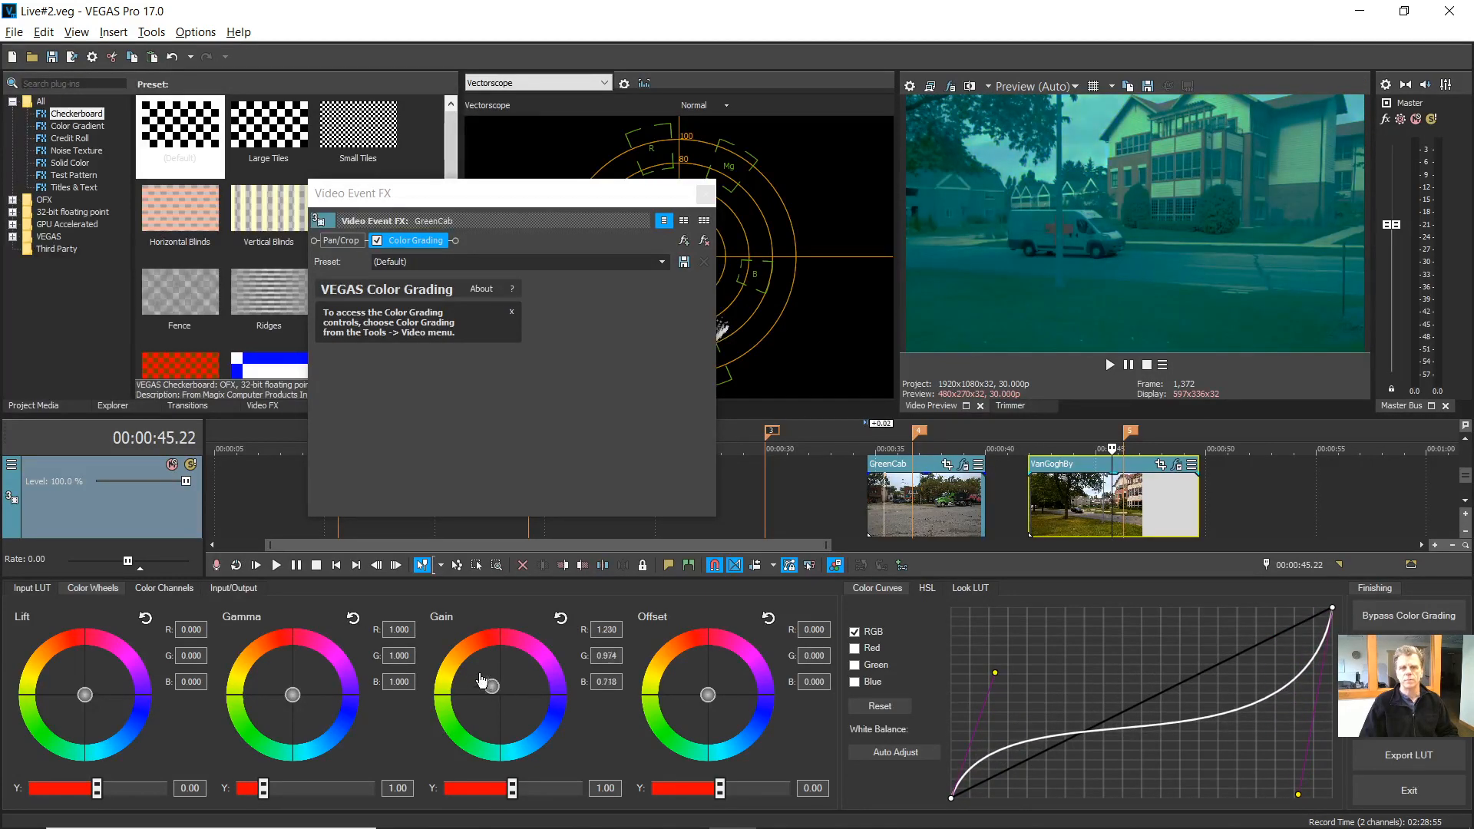
drag(500, 695, 410, 683)
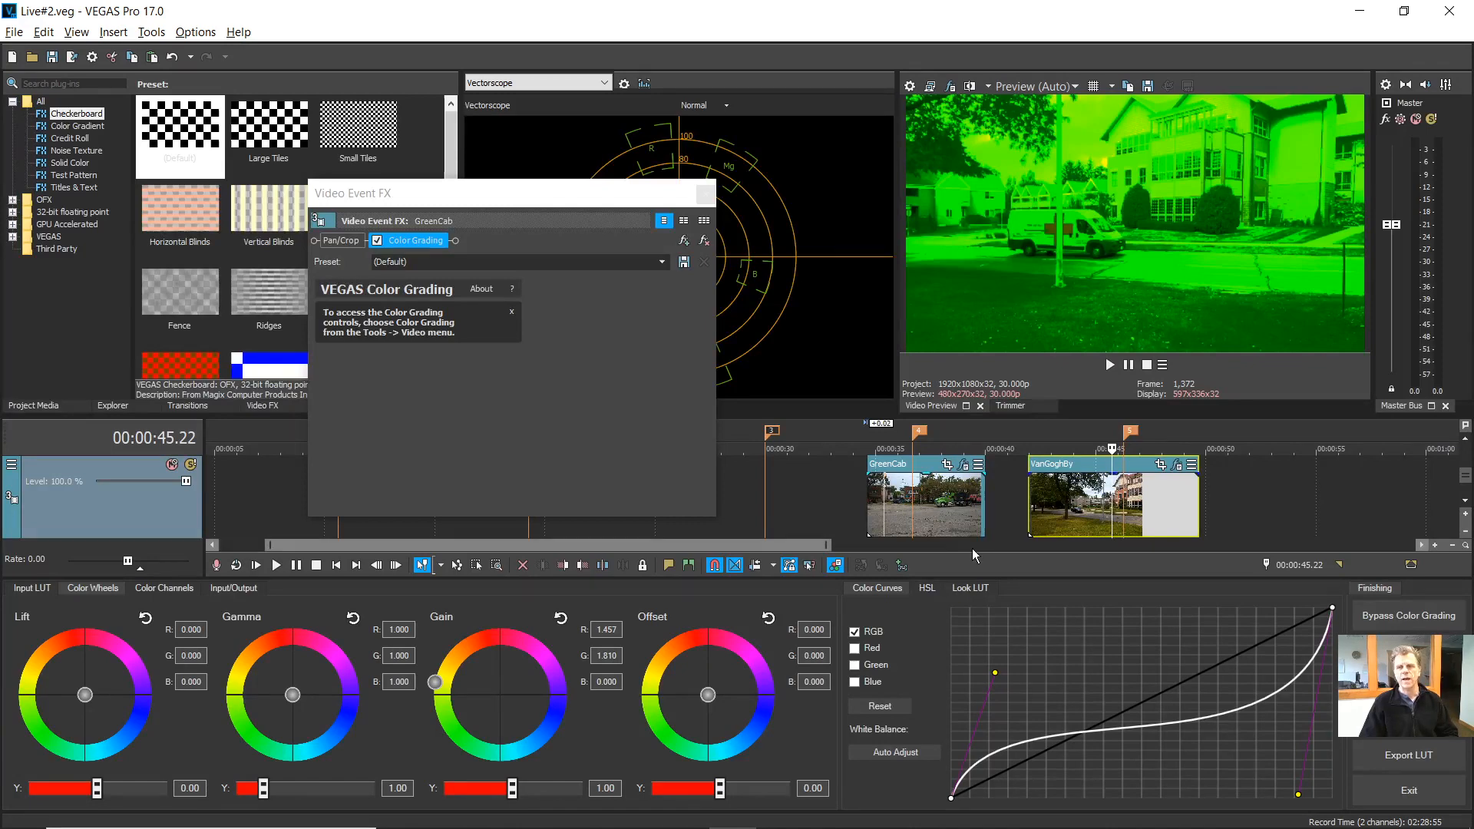
Close GreenCab's event effects window and hide the color grading controls to show all three video tracks
click(707, 198)
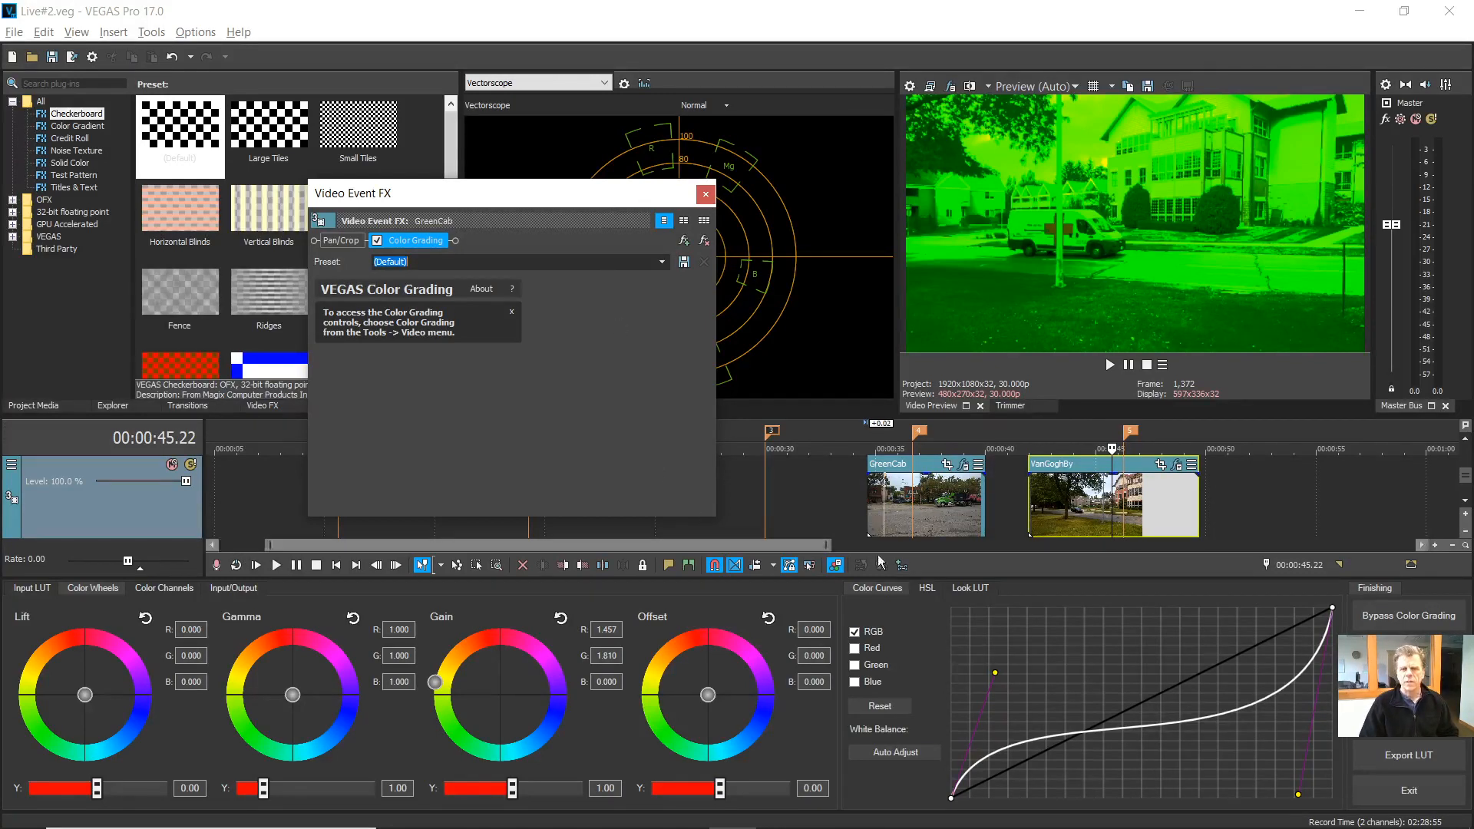
click(836, 565)
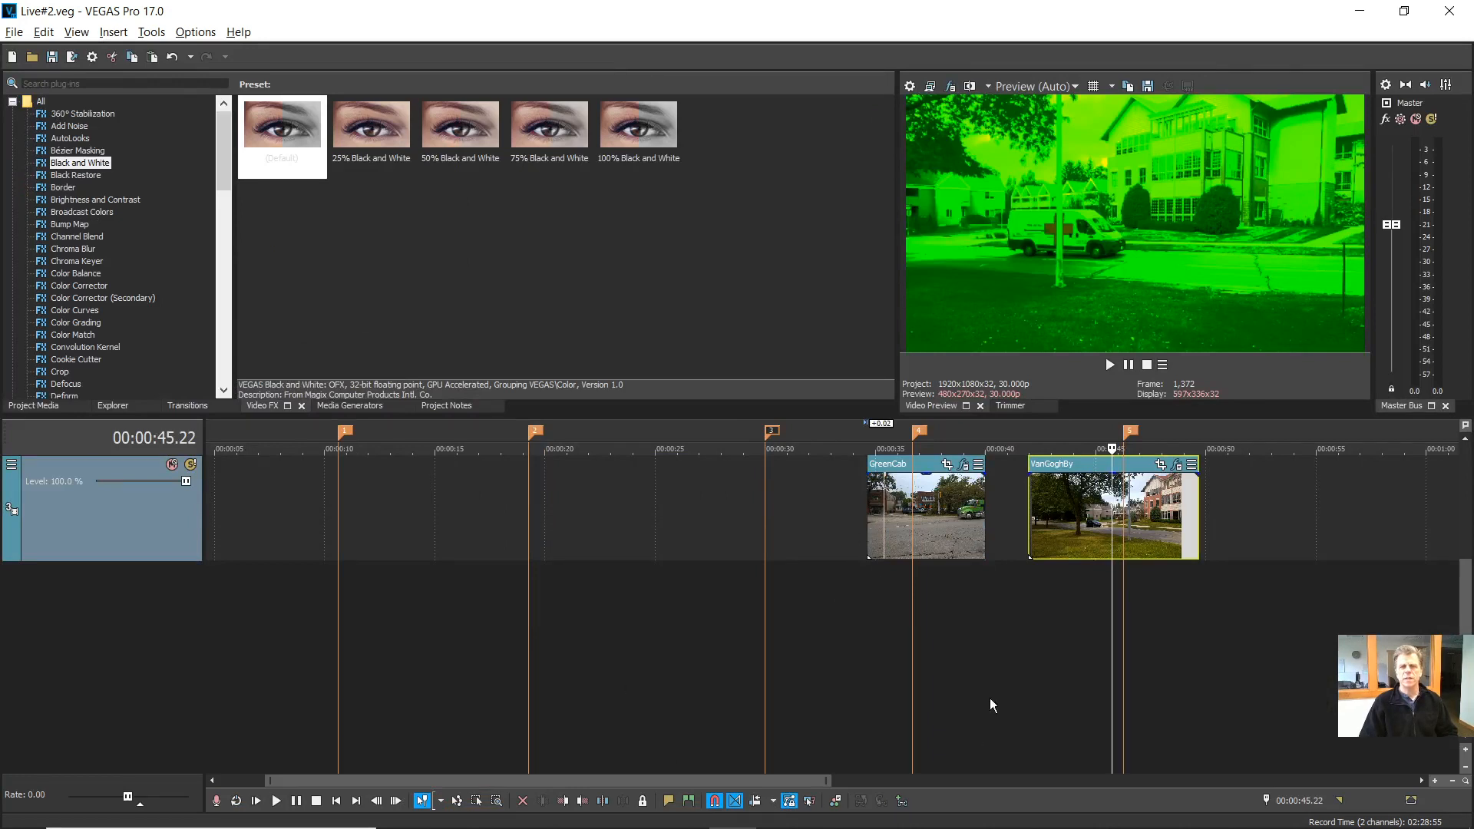
drag(1461, 629, 1459, 521)
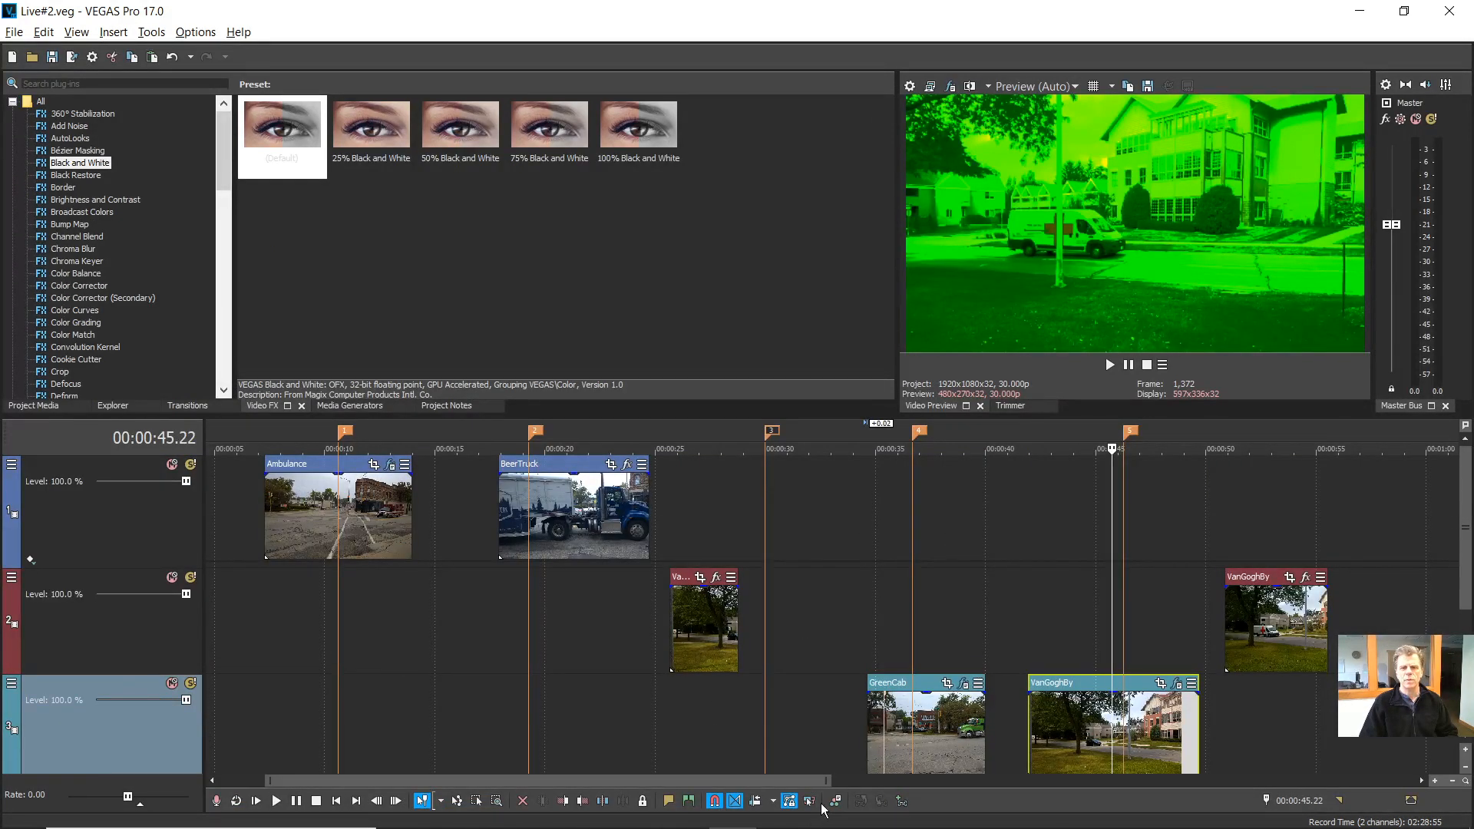
Inspect Color Grading in VanGoghBy's event effects, hide the grading controls, and look over the available VEGAS plug-ins without adding any
click(836, 801)
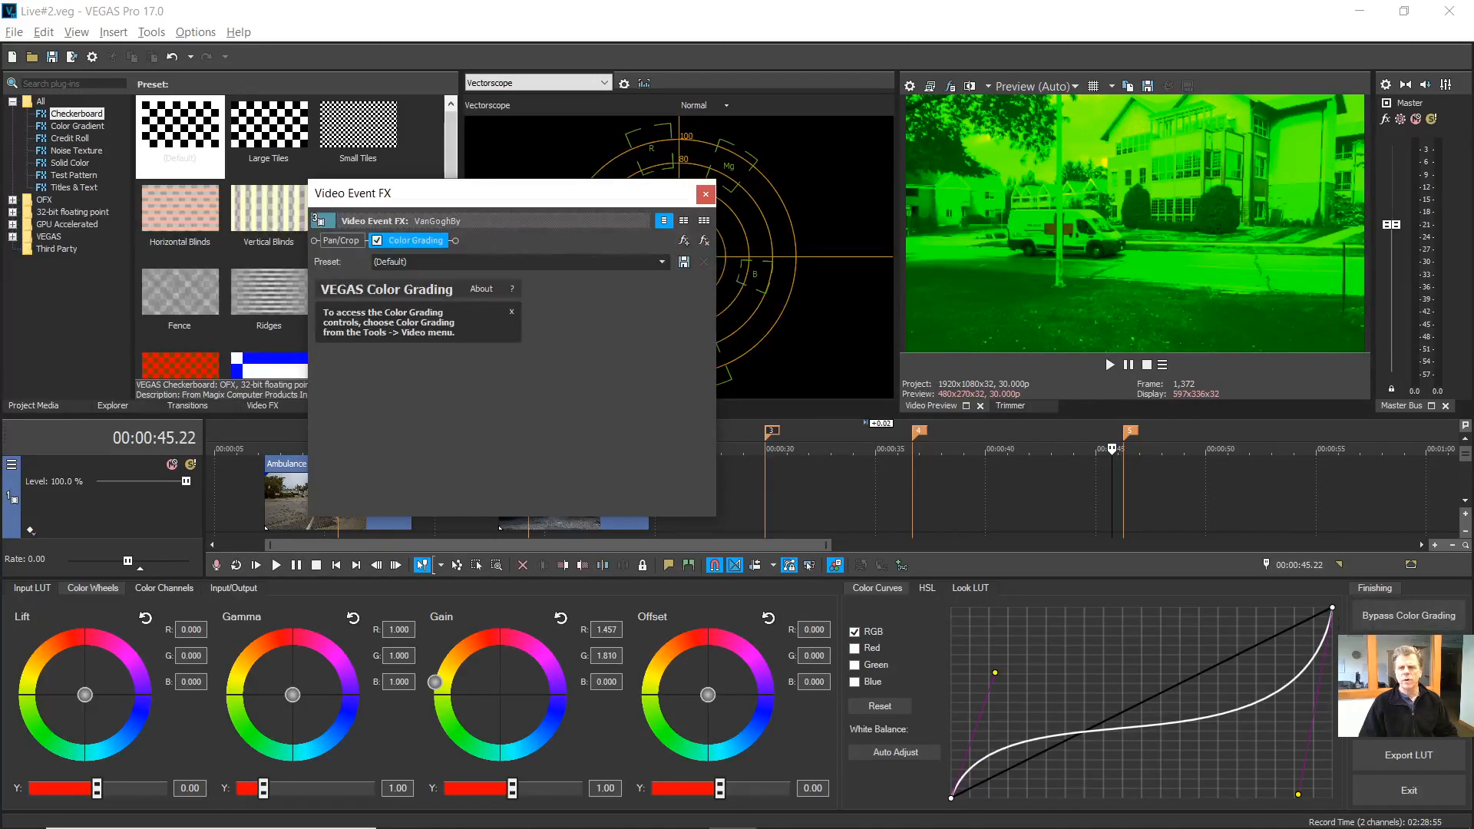
click(835, 565)
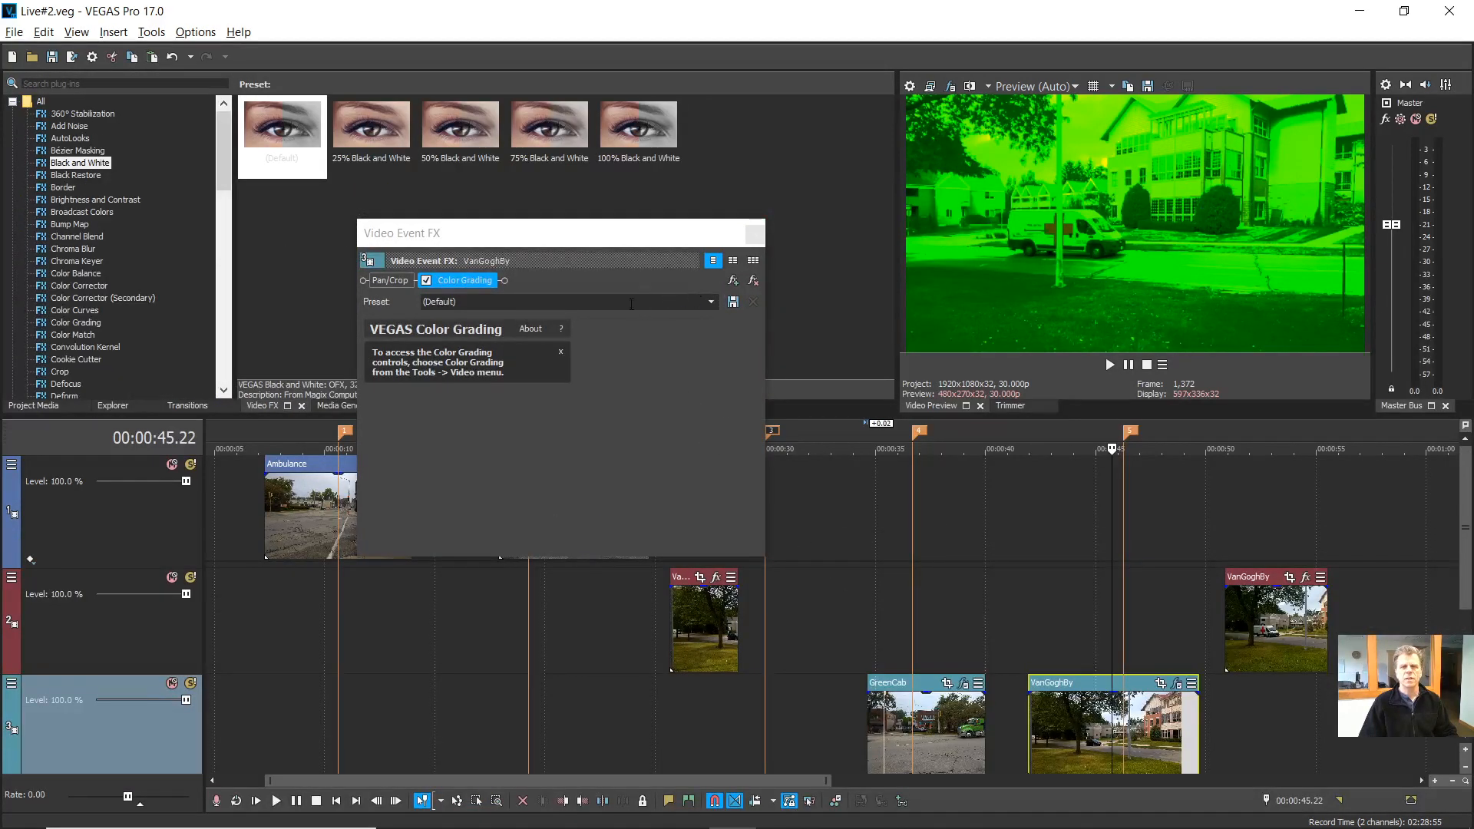
click(733, 283)
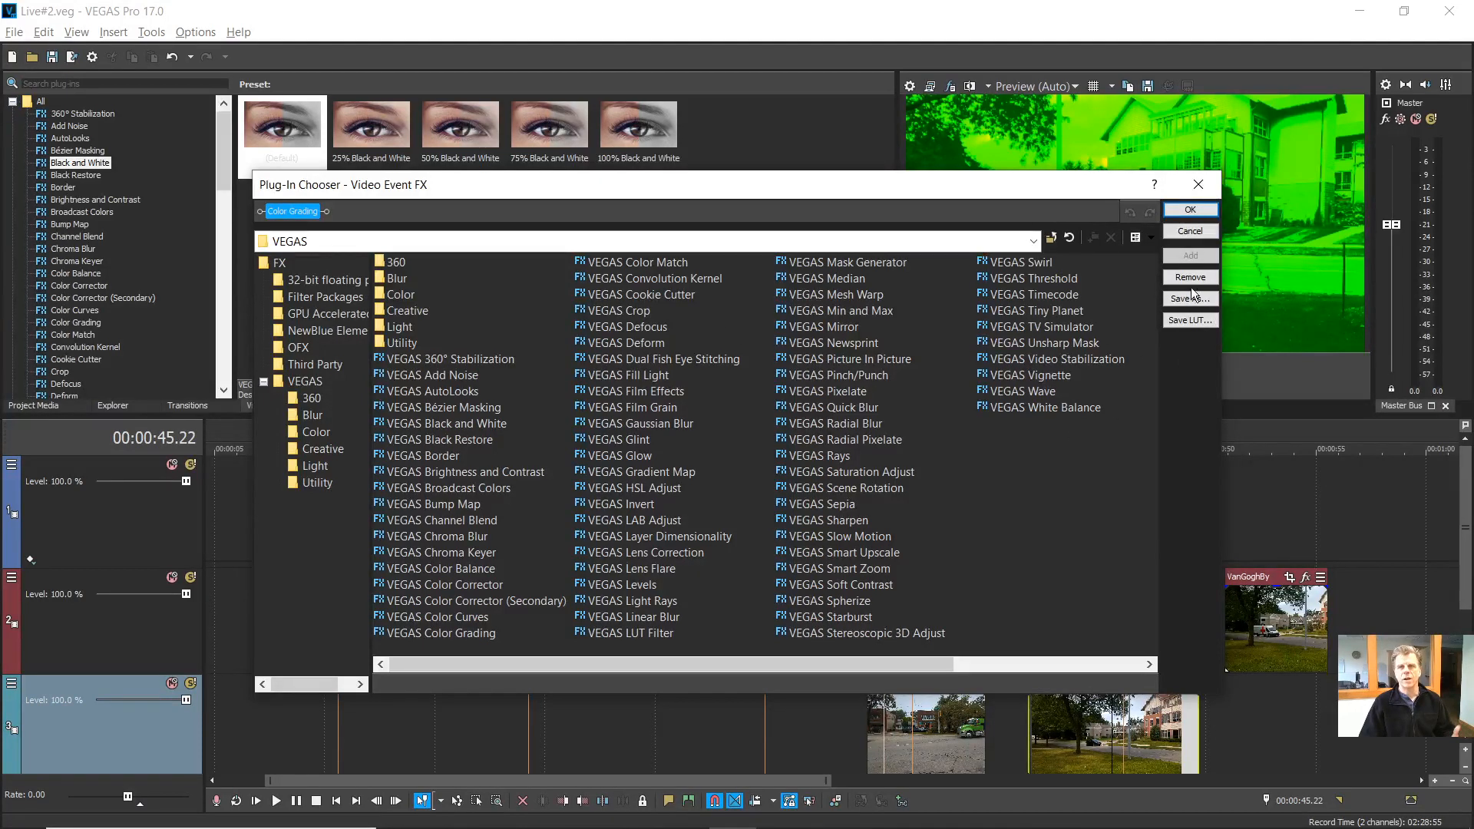
click(1189, 232)
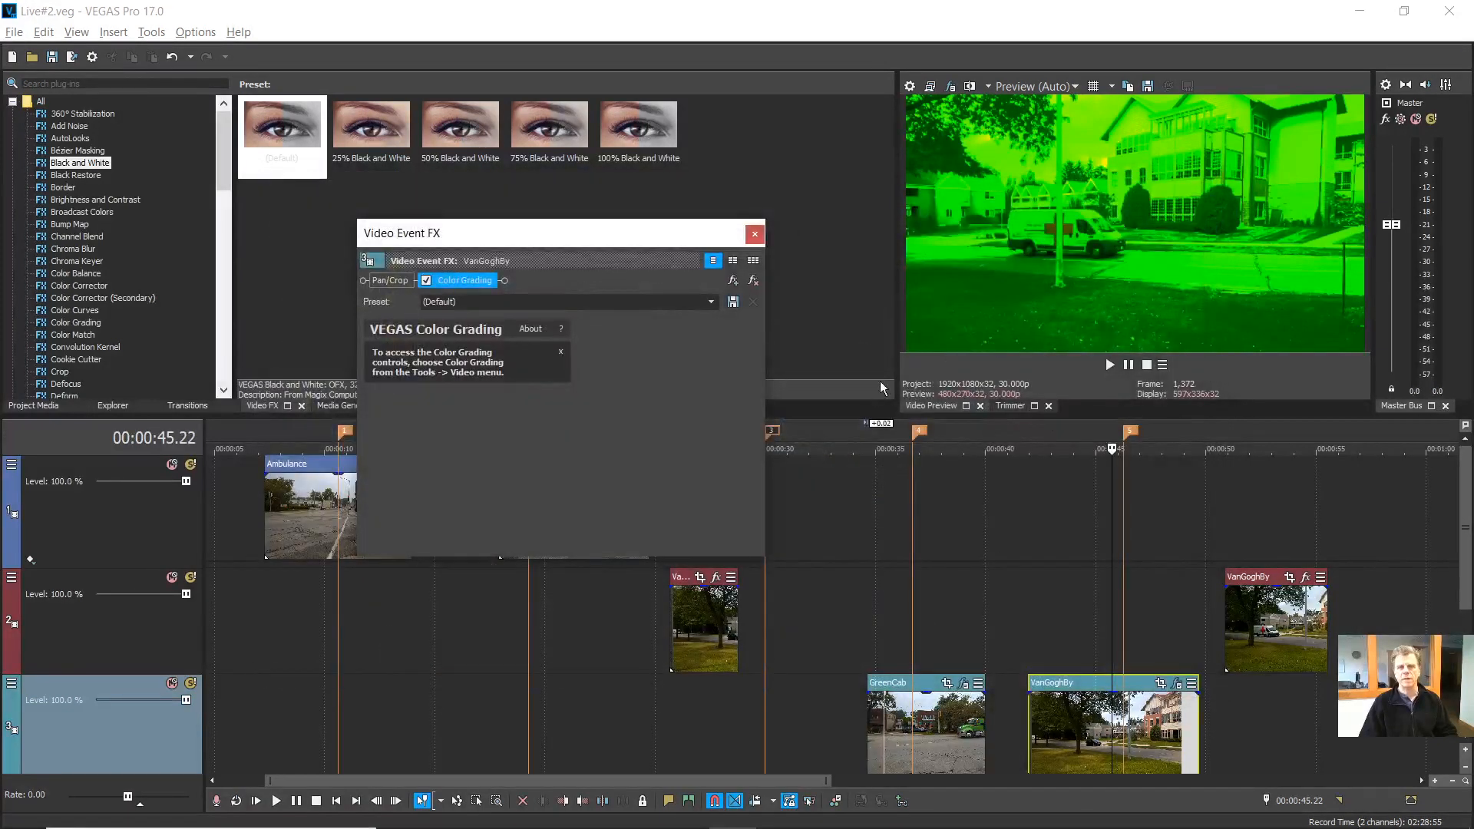